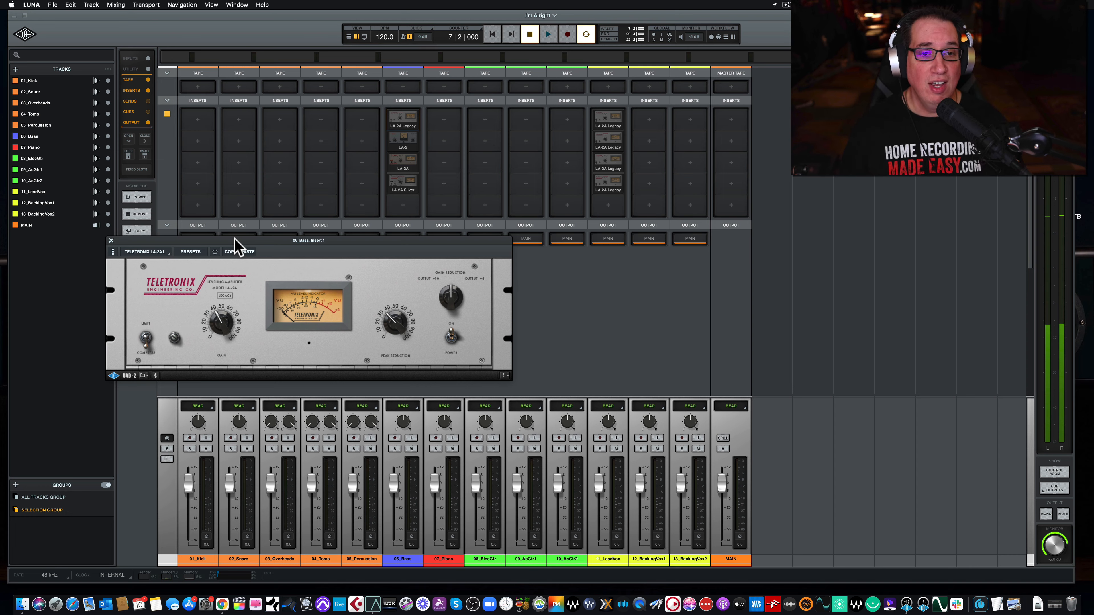
drag(240, 239, 266, 244)
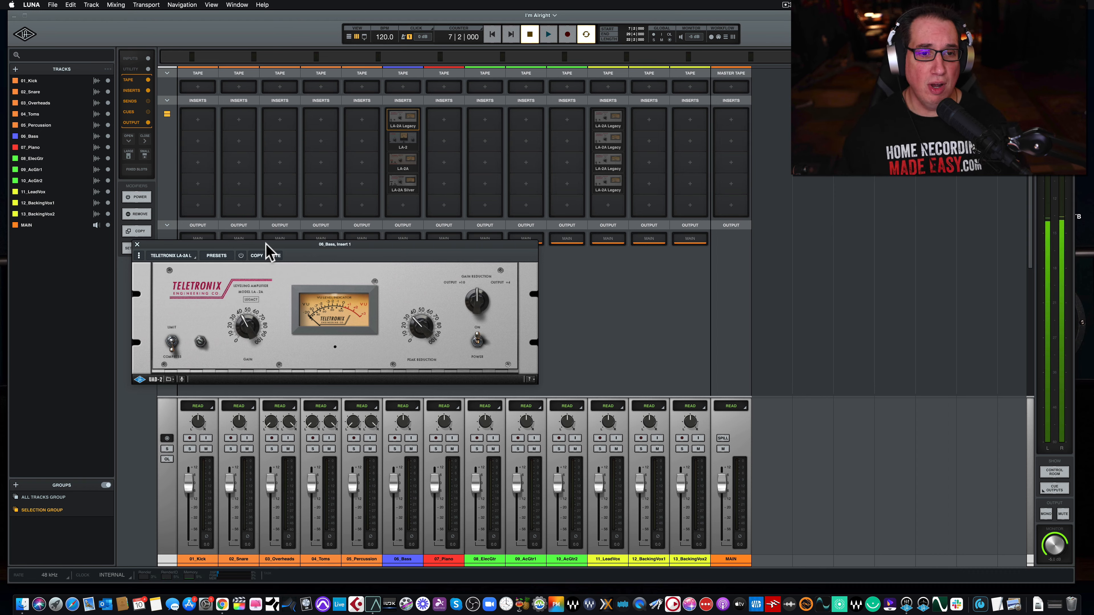
drag(273, 245, 288, 250)
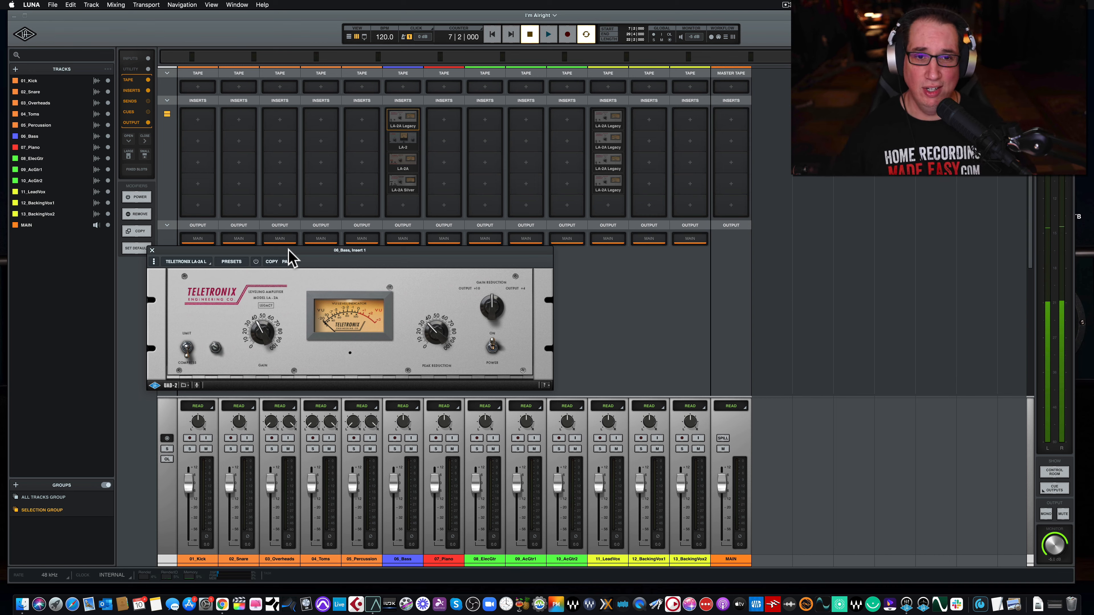
drag(293, 251, 303, 247)
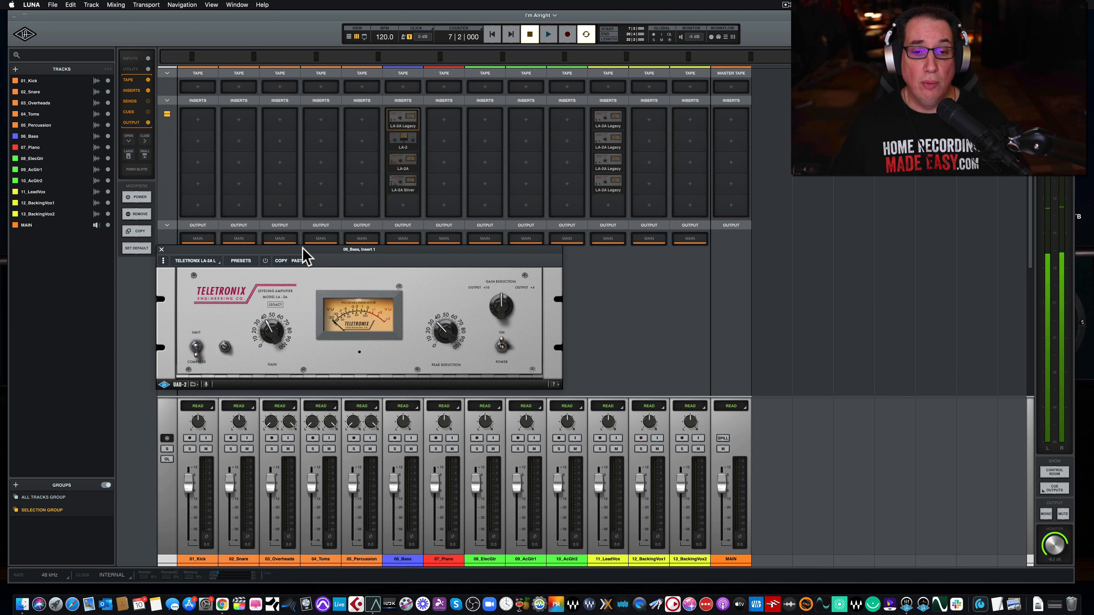
drag(302, 248, 308, 239)
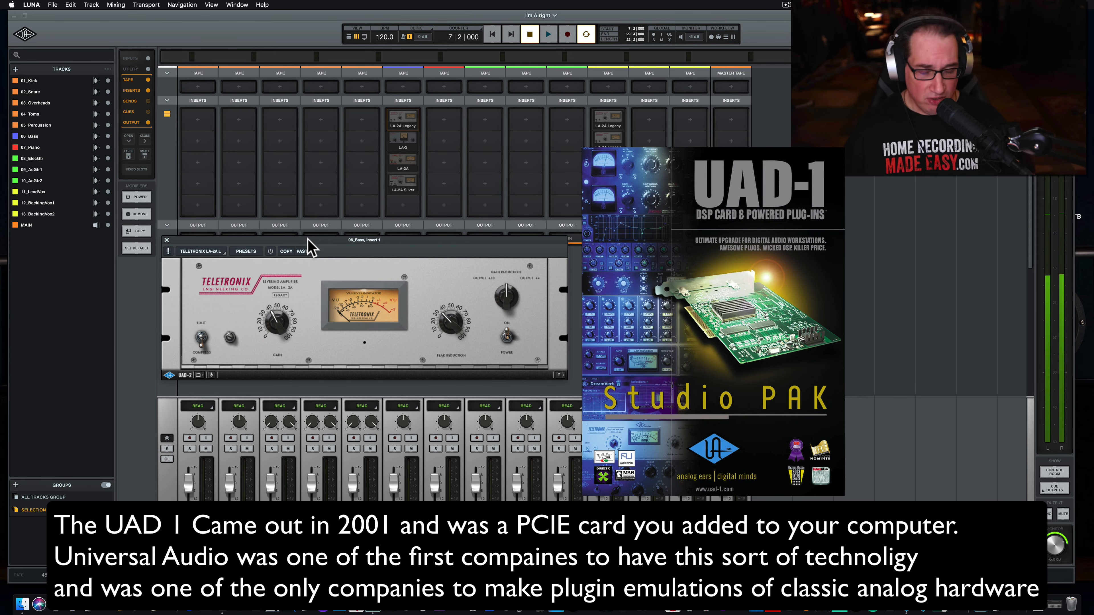
drag(307, 239, 314, 242)
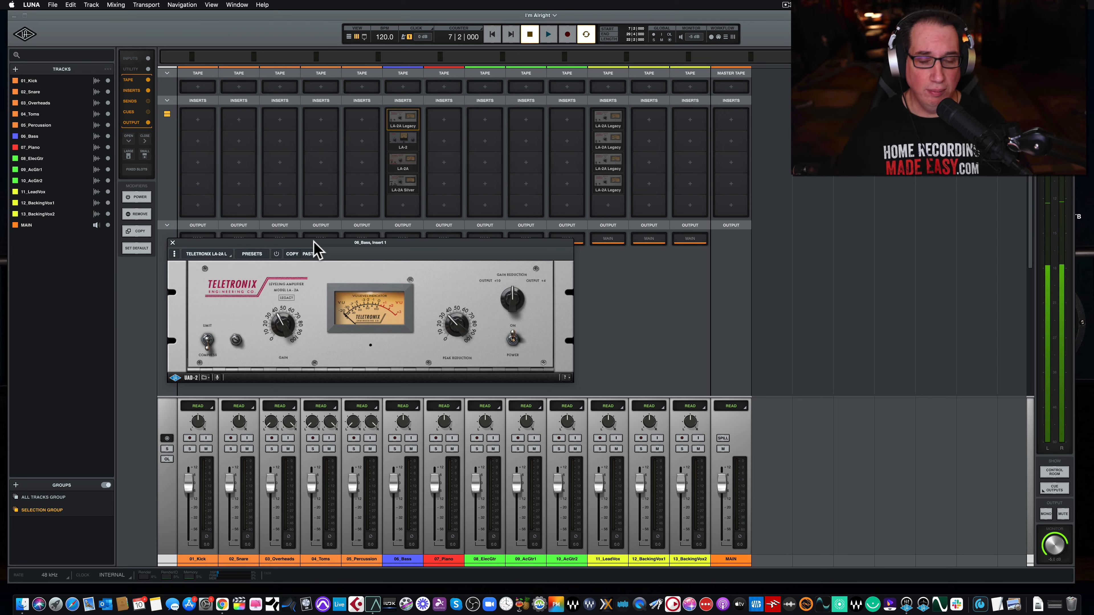
drag(314, 241, 314, 242)
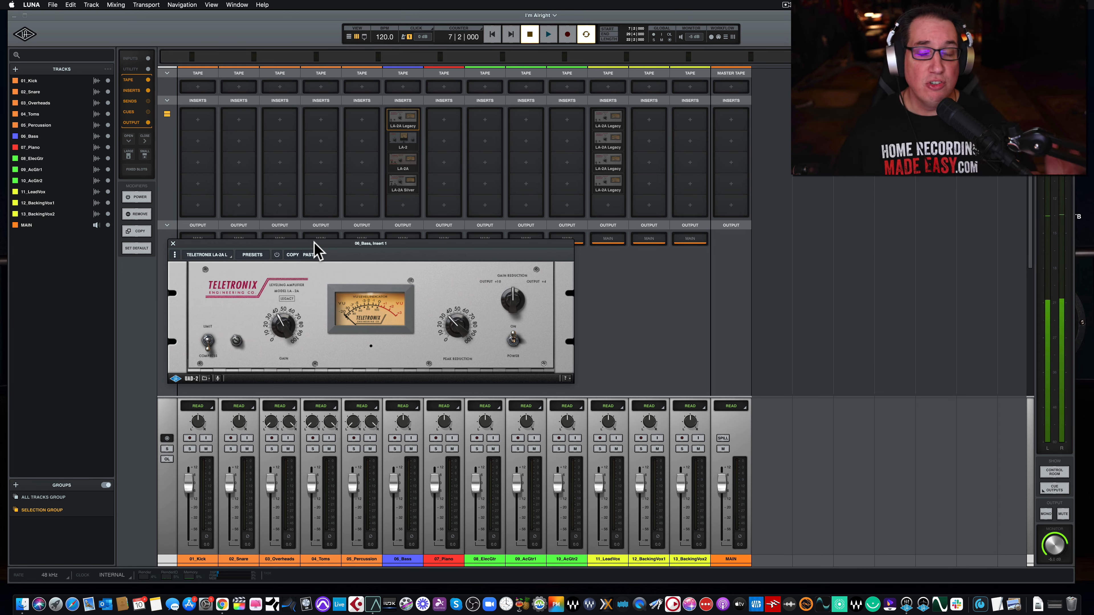
drag(314, 243, 316, 242)
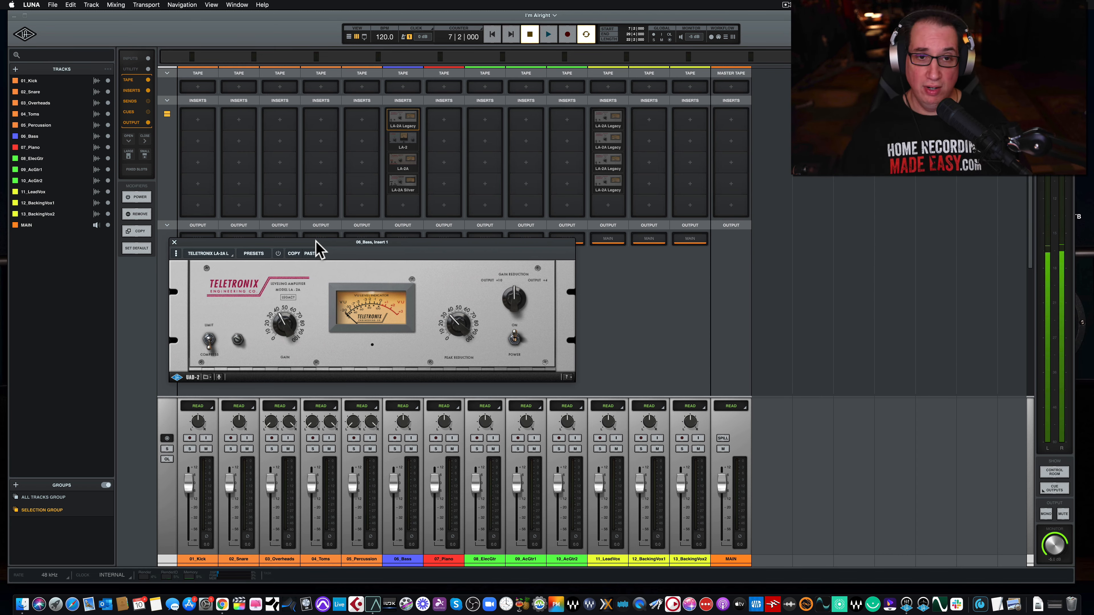
drag(316, 242, 312, 224)
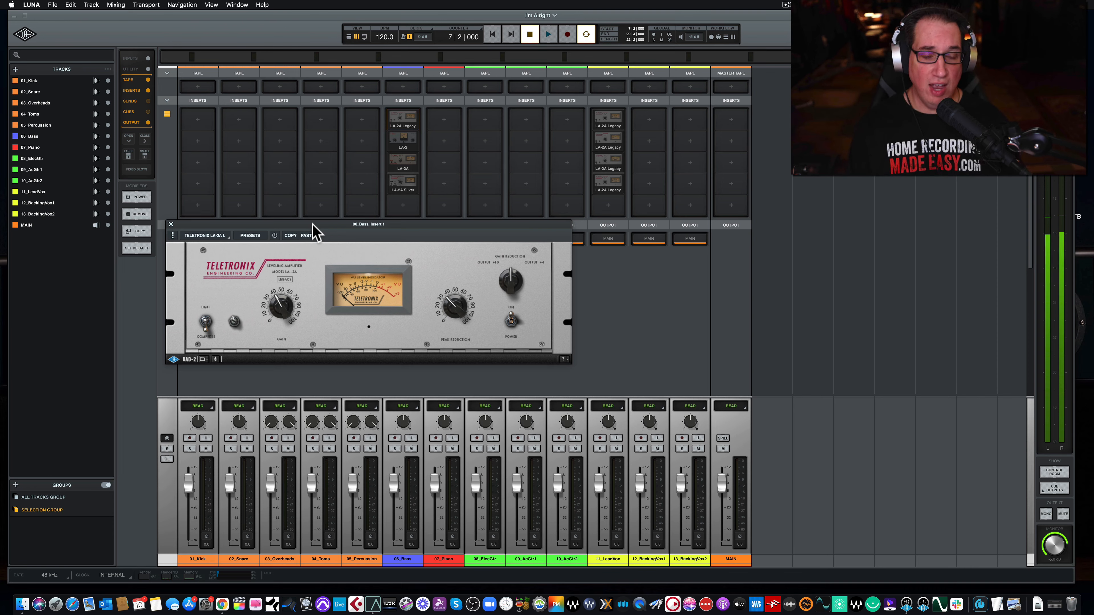
drag(315, 225, 317, 235)
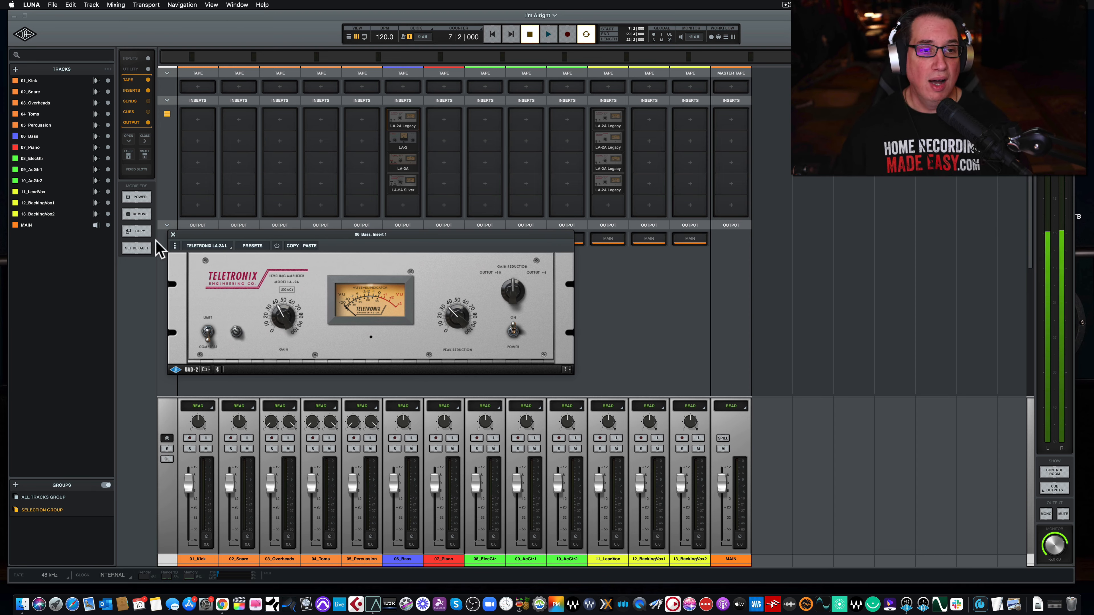
Close the LA-2A Legacy plug-in window and show the Teletronix LA-2 from the Bass track's second insert, positioned just above the faders
click(173, 235)
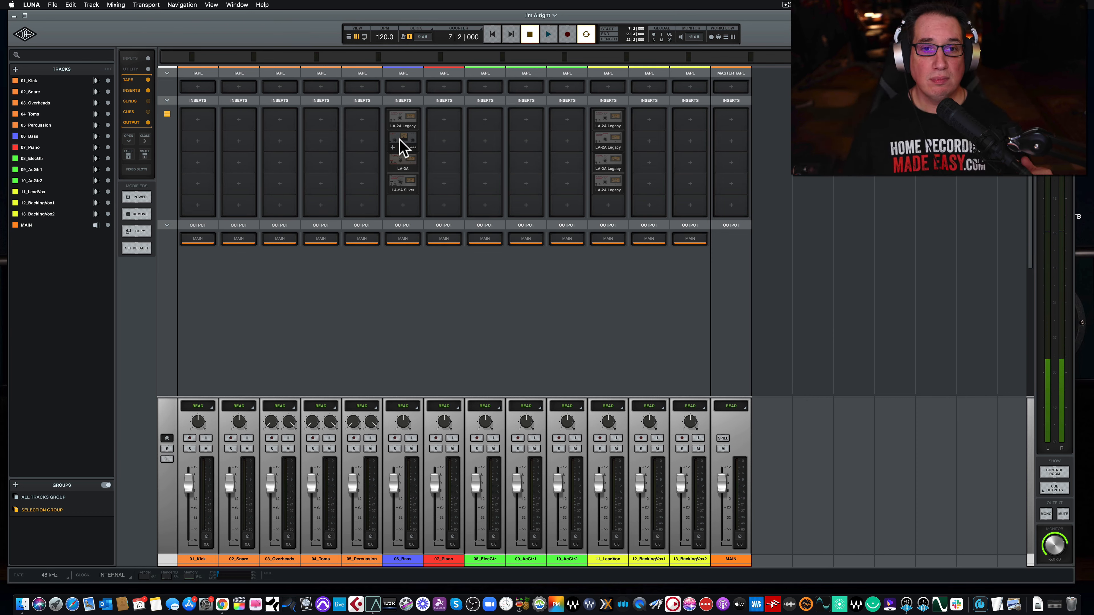
click(400, 140)
drag(366, 166, 234, 202)
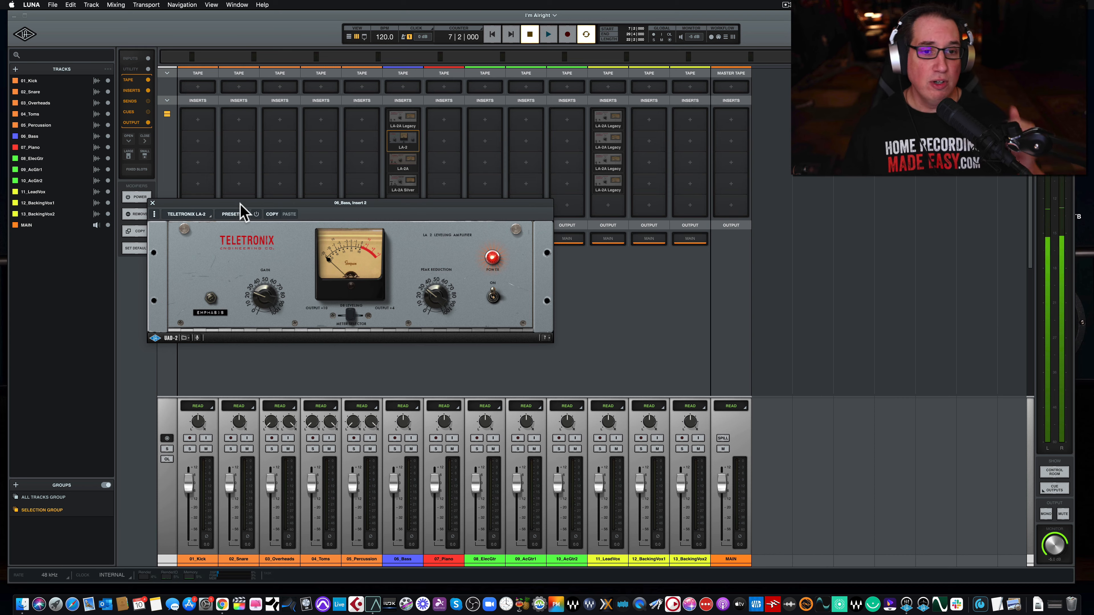
drag(237, 206, 243, 209)
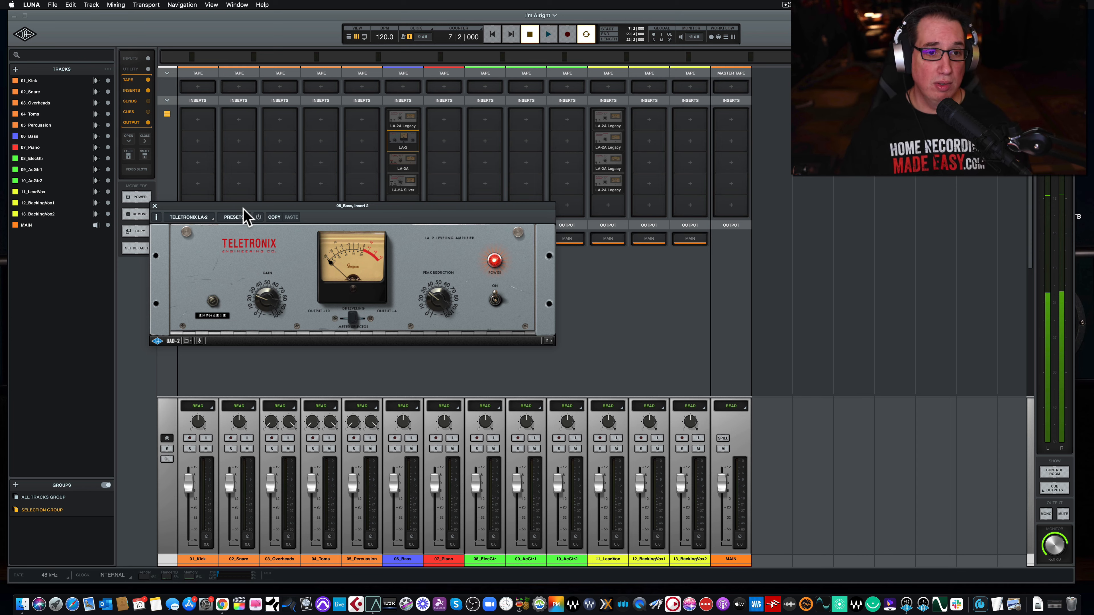
drag(248, 206, 247, 206)
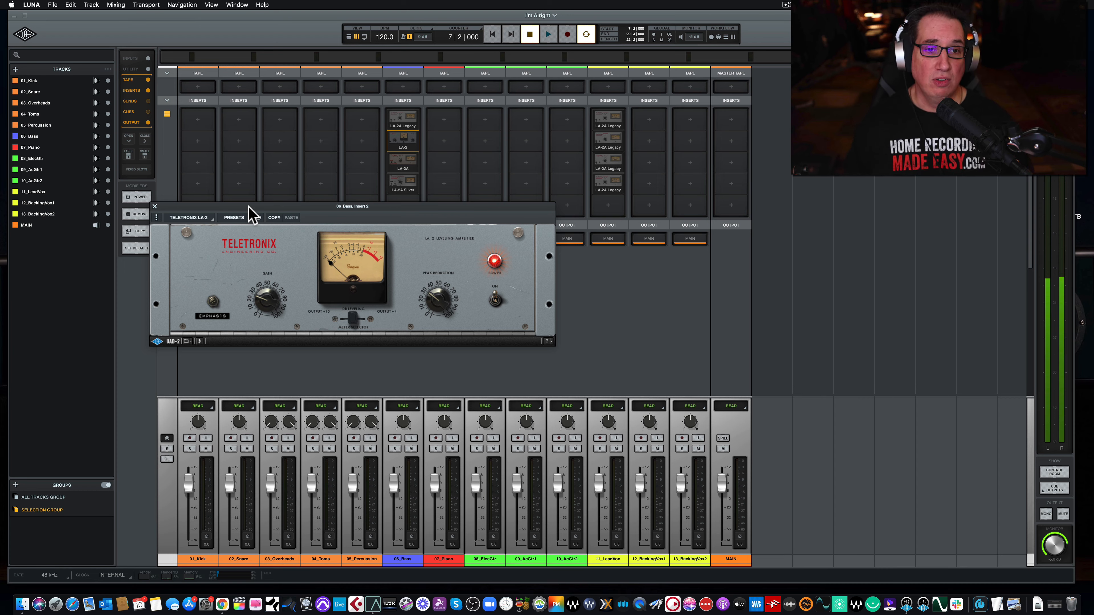
drag(253, 206, 253, 208)
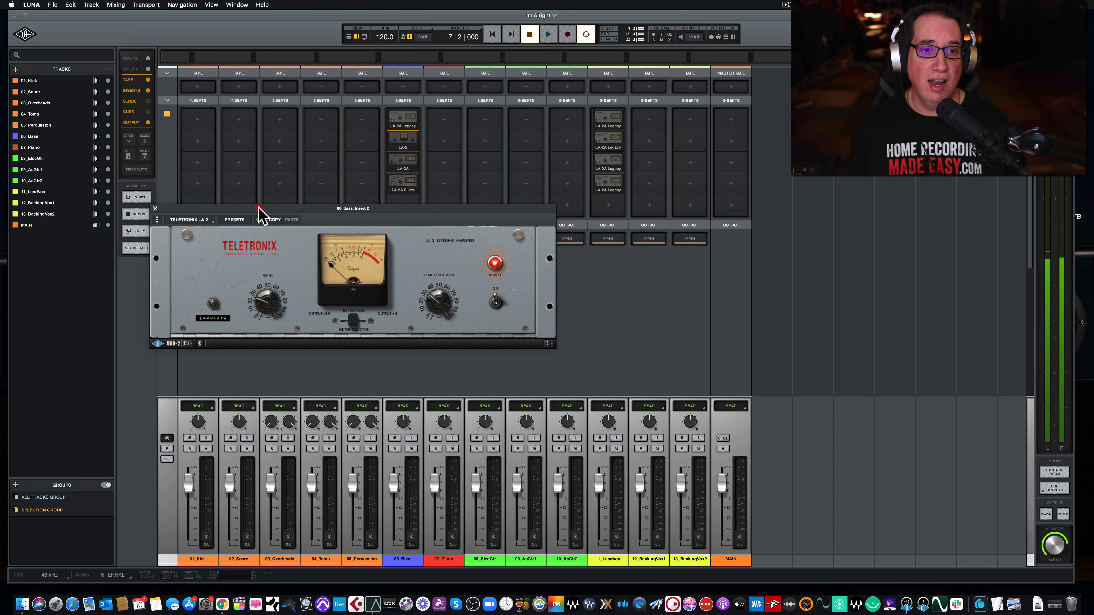
drag(258, 208, 262, 216)
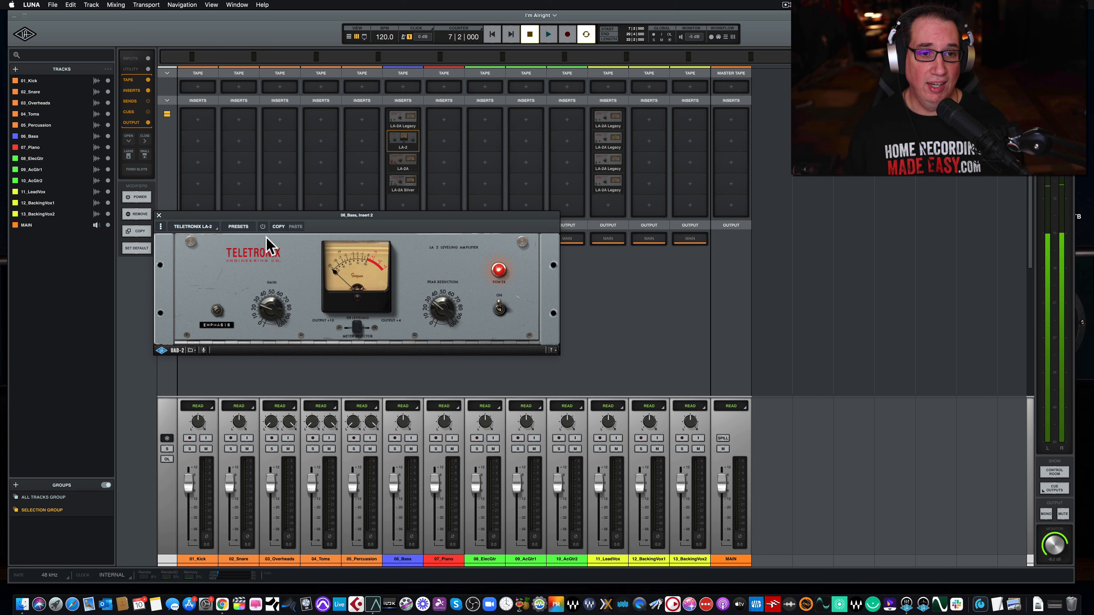
drag(297, 215, 298, 215)
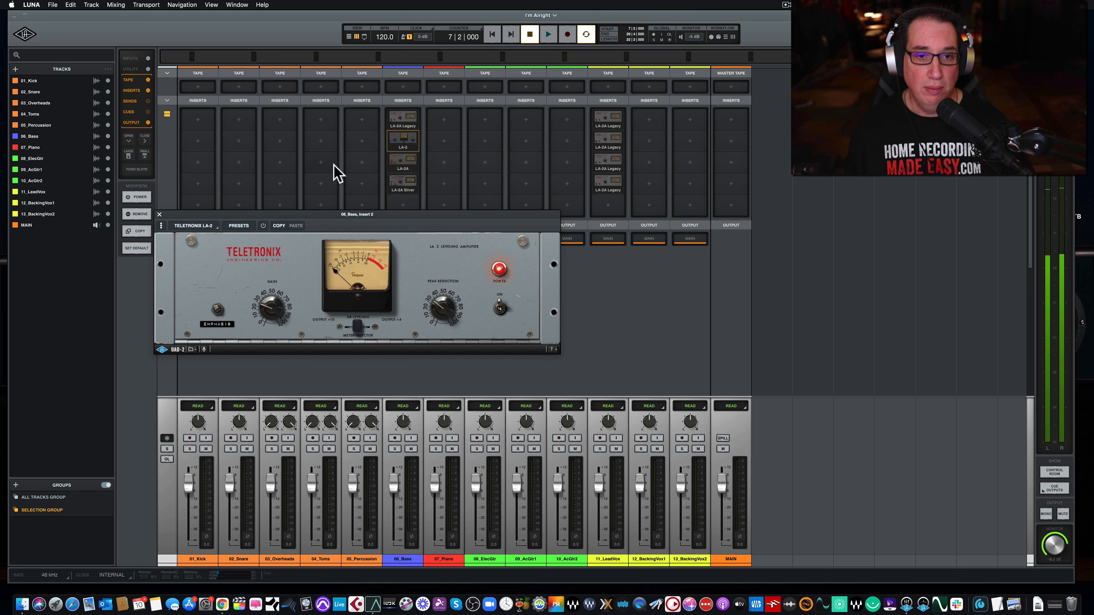
Show the gray LA-2A from the Bass track's third insert in place of the LA-2 window, positioned just above the faders
click(402, 163)
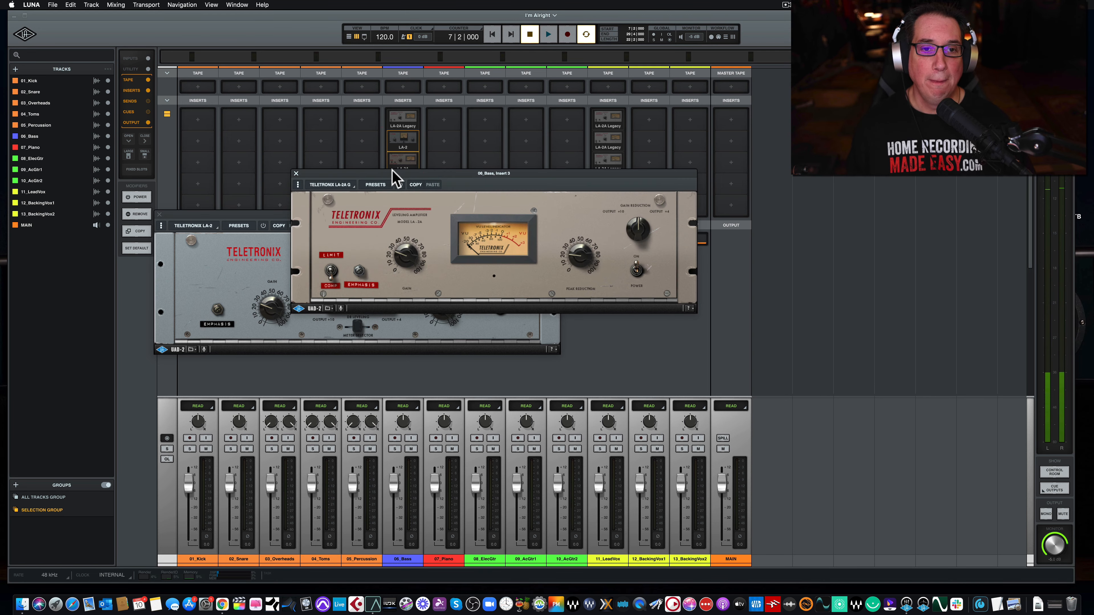
drag(397, 178, 250, 363)
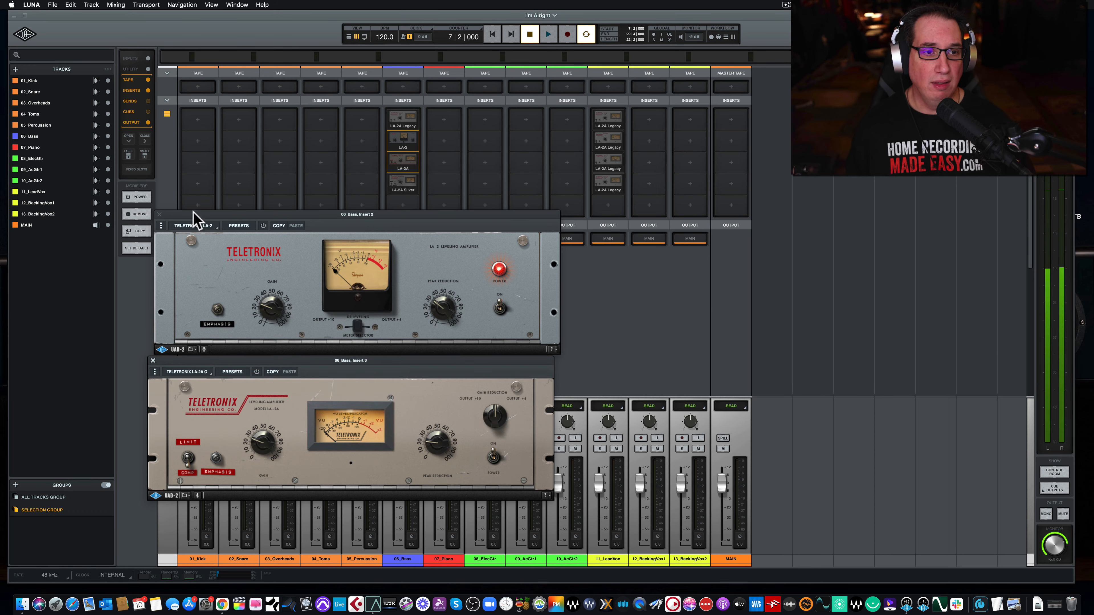
click(159, 215)
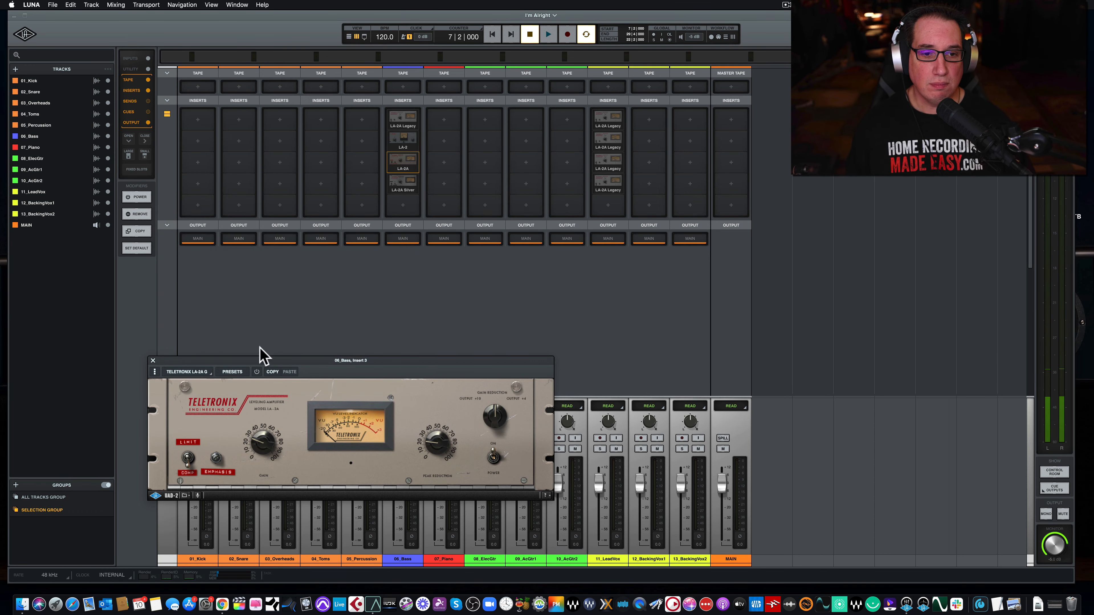
drag(266, 361, 274, 244)
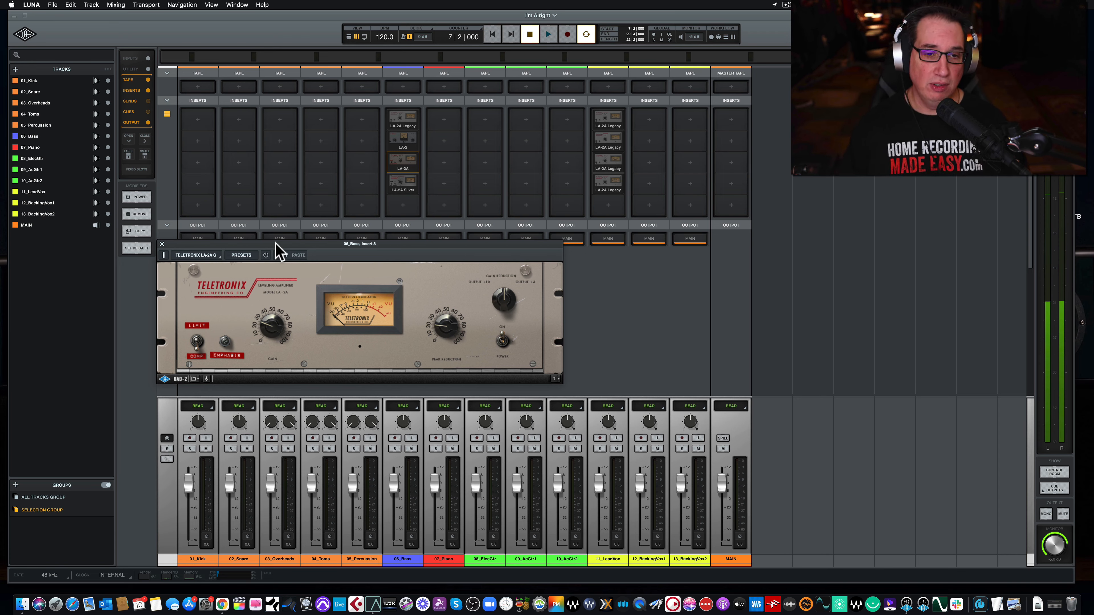
drag(281, 244, 283, 247)
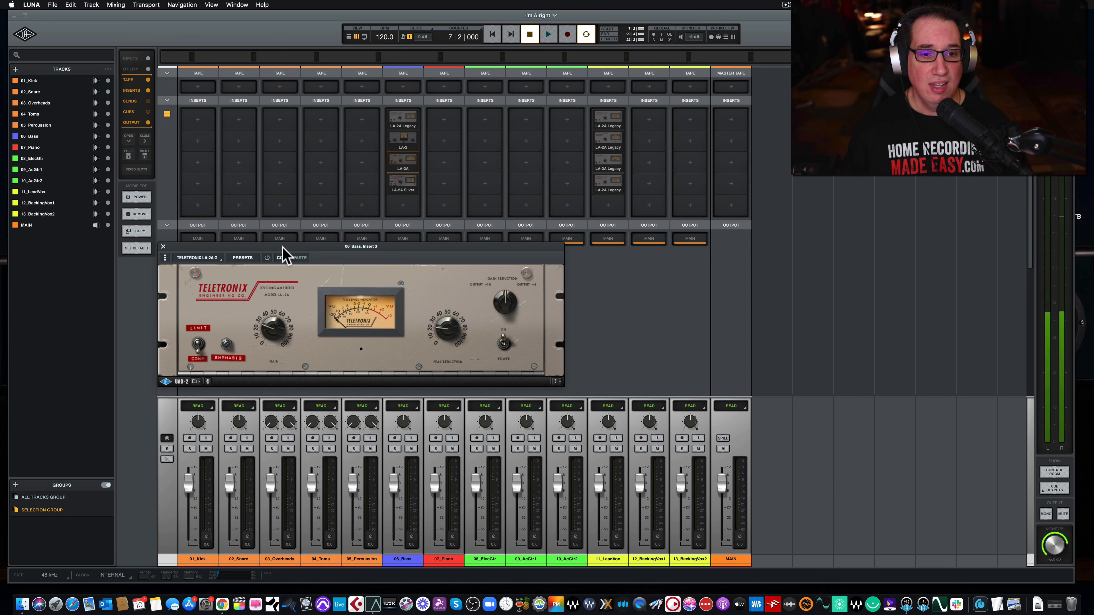
drag(282, 248, 284, 248)
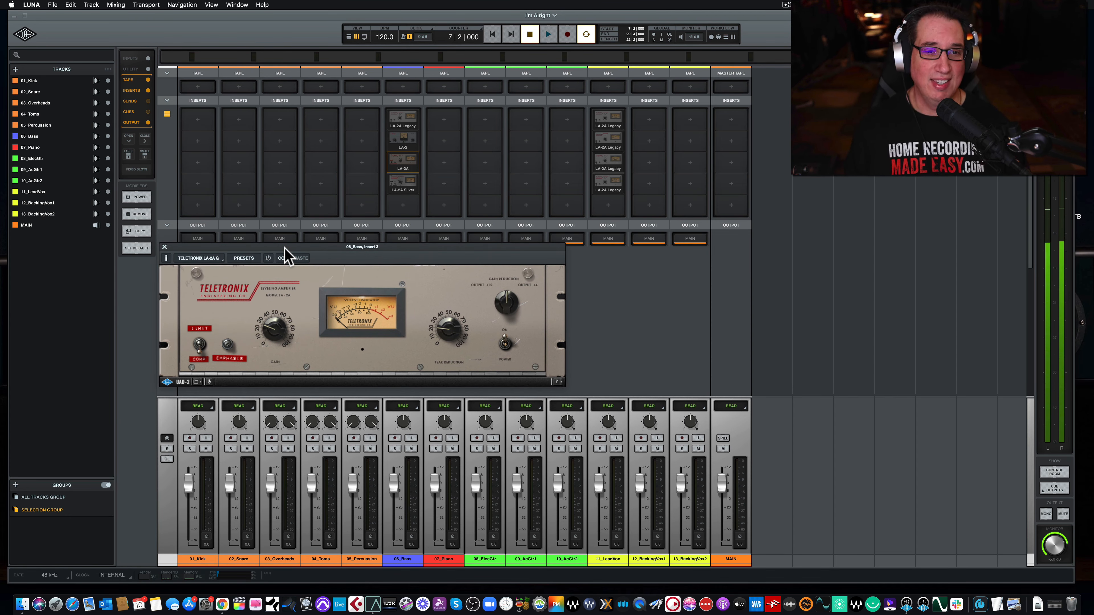
Close the gray LA-2A window and show the LA-2A Silver from the Bass track's fourth insert just above the faders
click(164, 247)
click(396, 190)
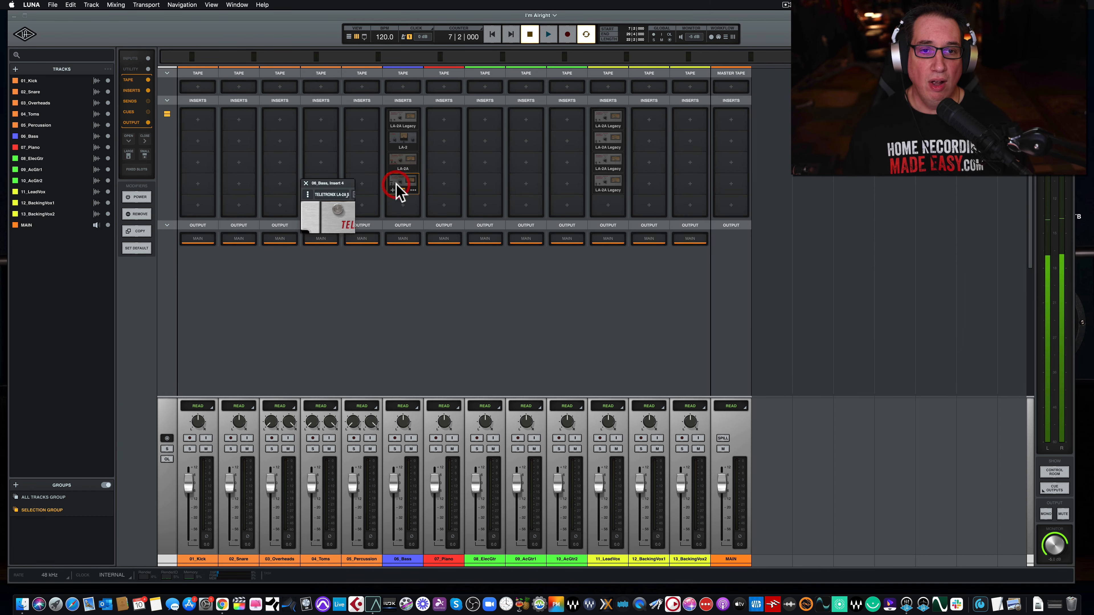
drag(380, 183, 267, 244)
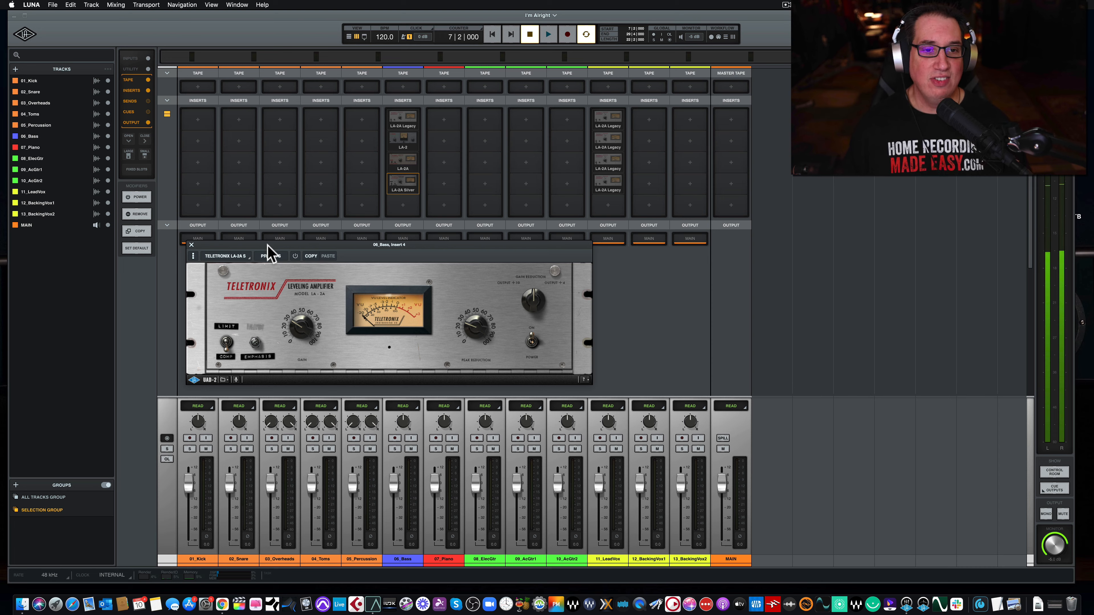
drag(266, 245, 265, 245)
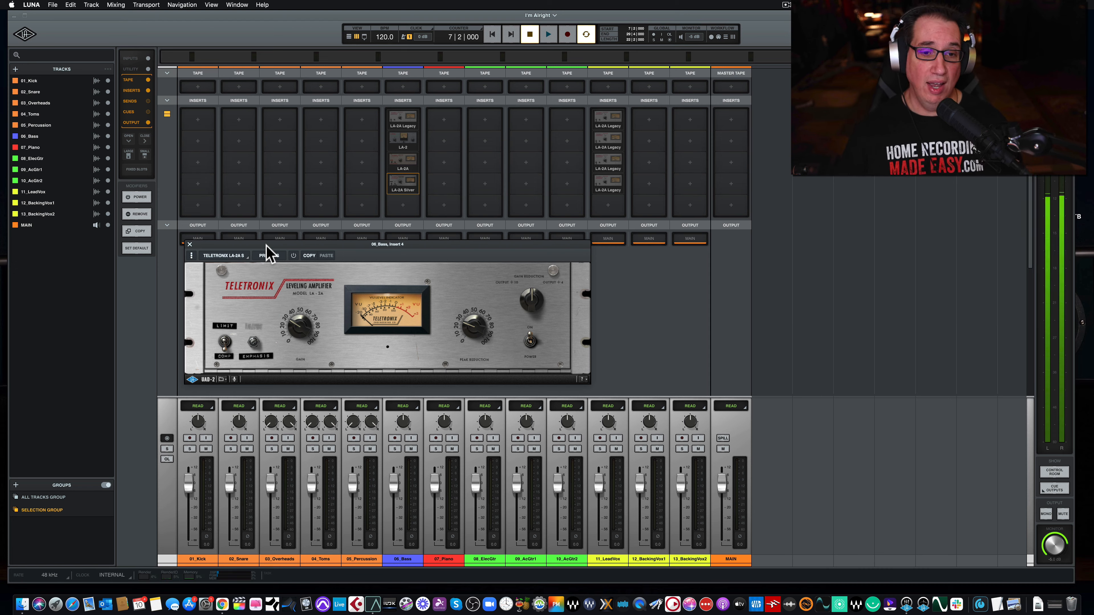
drag(274, 241, 271, 243)
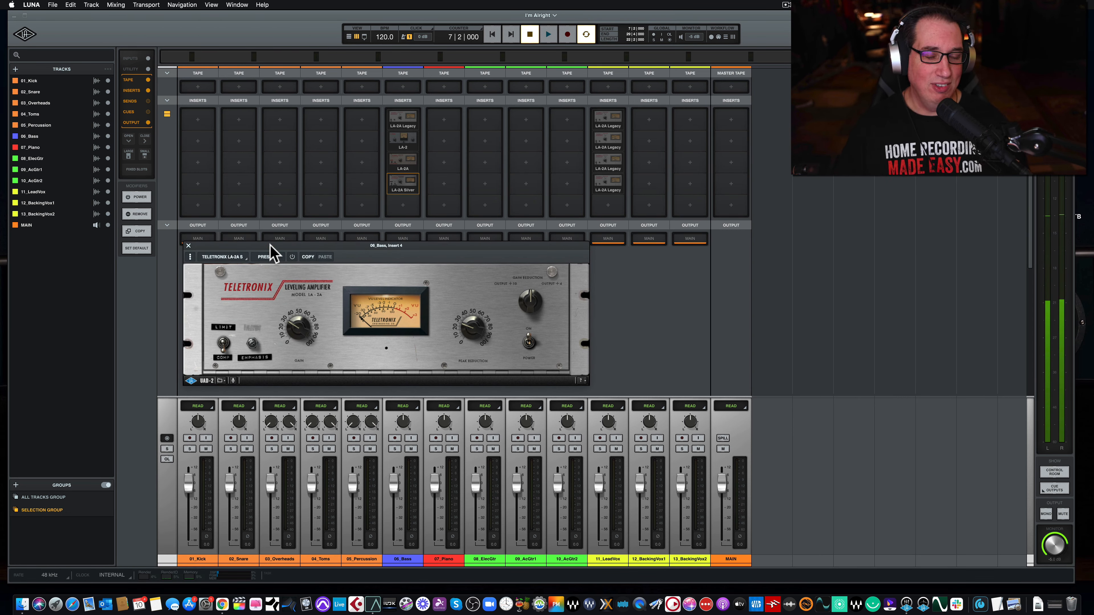
drag(272, 245, 267, 248)
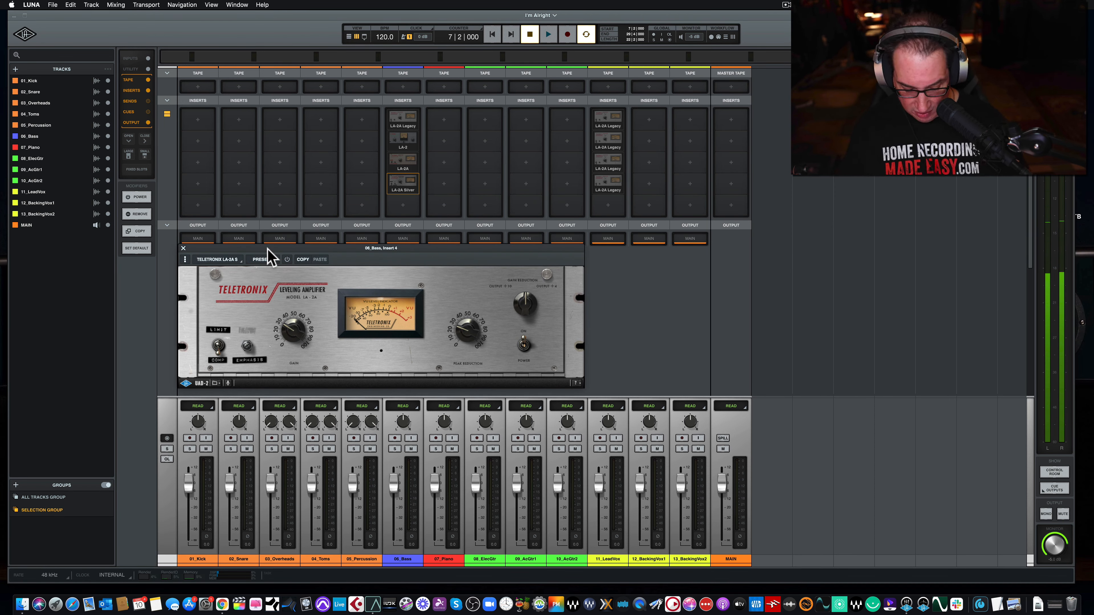
Move the LA-2A Silver window over the faders, then reopen the gray LA-2A and the LA-2 stacked above it for comparison
drag(273, 248, 295, 400)
click(403, 161)
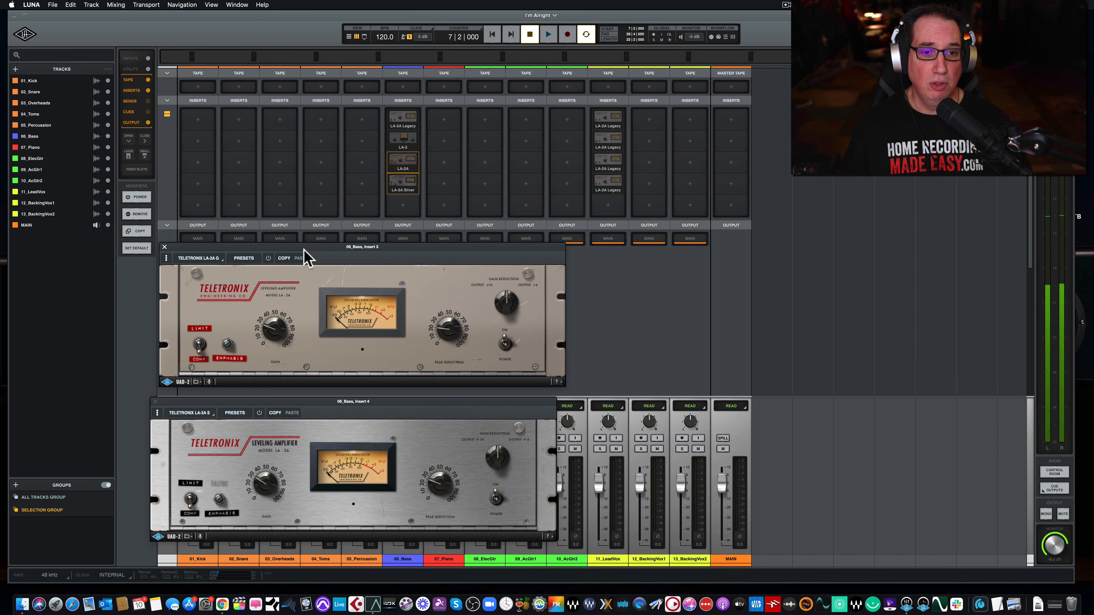
drag(304, 249, 303, 259)
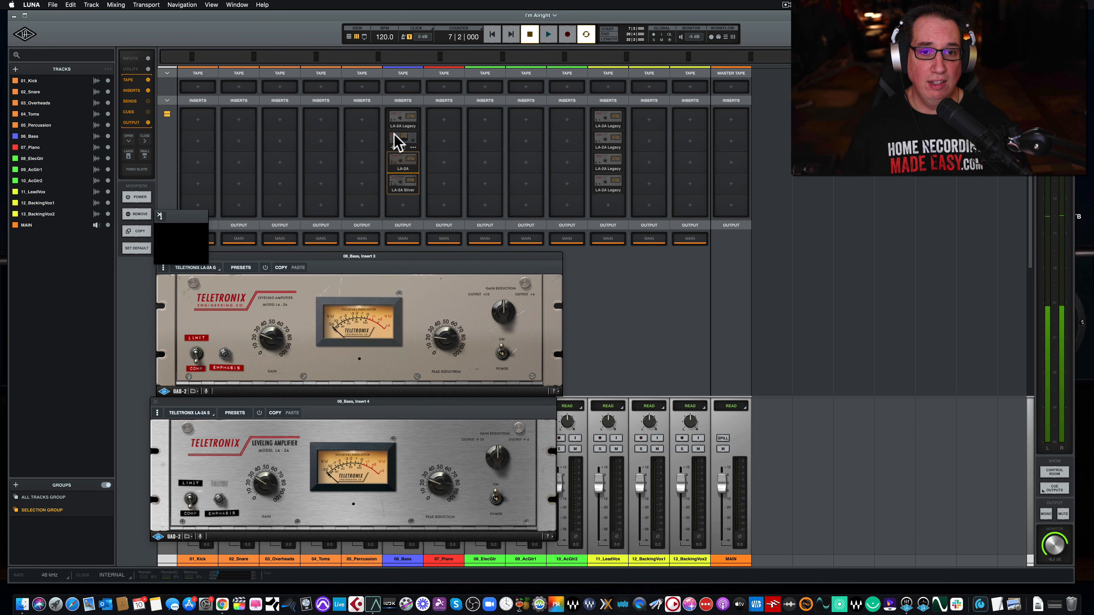
click(398, 138)
drag(327, 215, 329, 108)
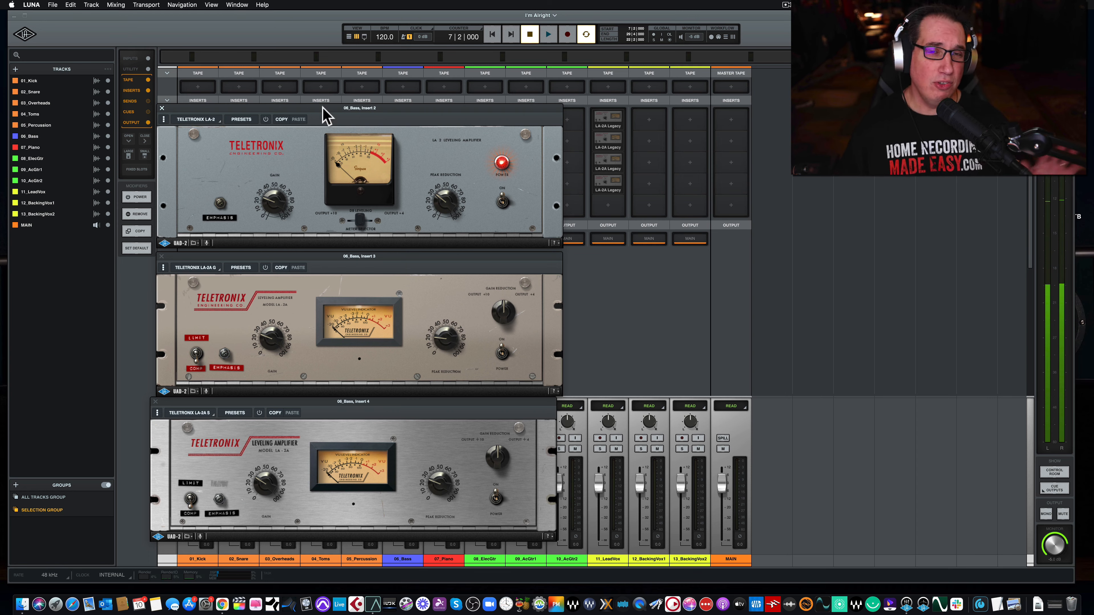
Even out the spacing of the three stacked LA-2, gray LA-2A and LA-2A Silver windows so none of them overlap
drag(322, 108, 324, 101)
click(299, 253)
drag(299, 252, 297, 242)
drag(270, 406, 272, 400)
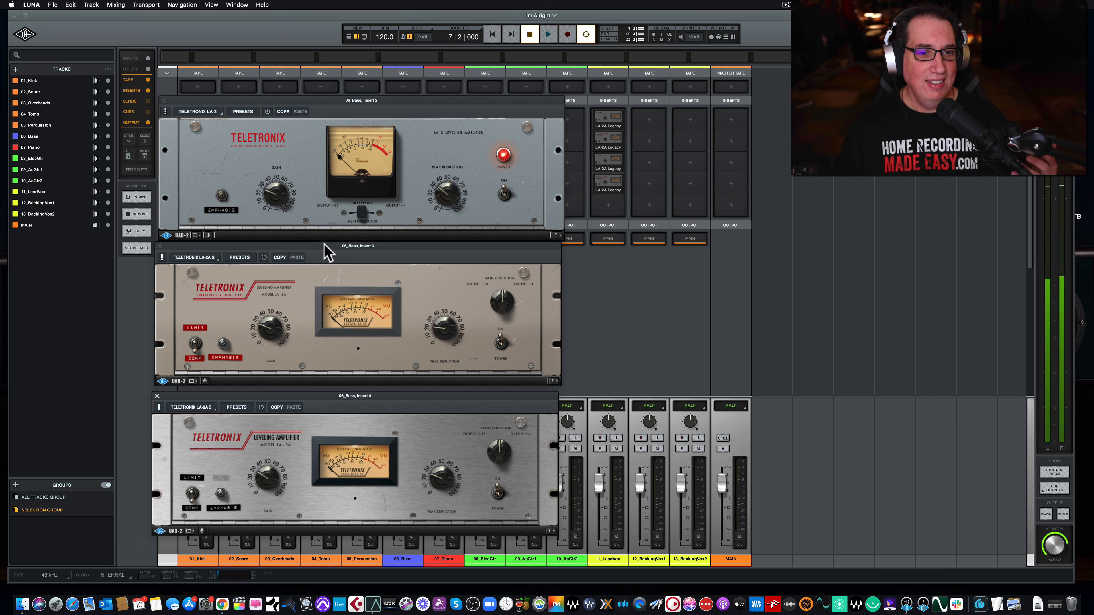
Close the LA-2 and gray LA-2A windows, keeping only the LA-2A Silver window open
click(326, 254)
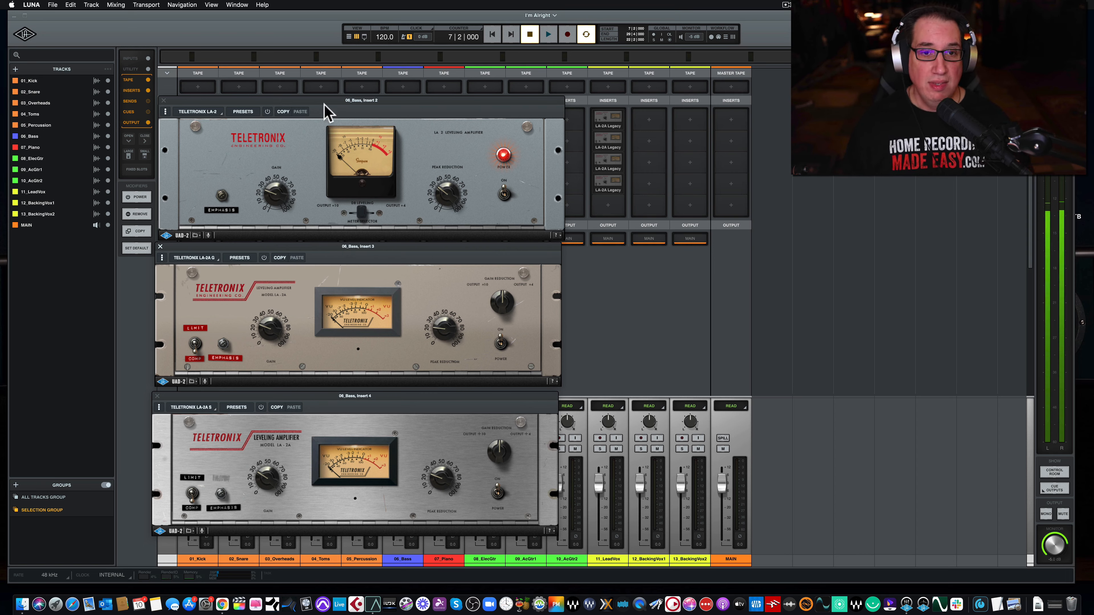
drag(263, 109, 264, 106)
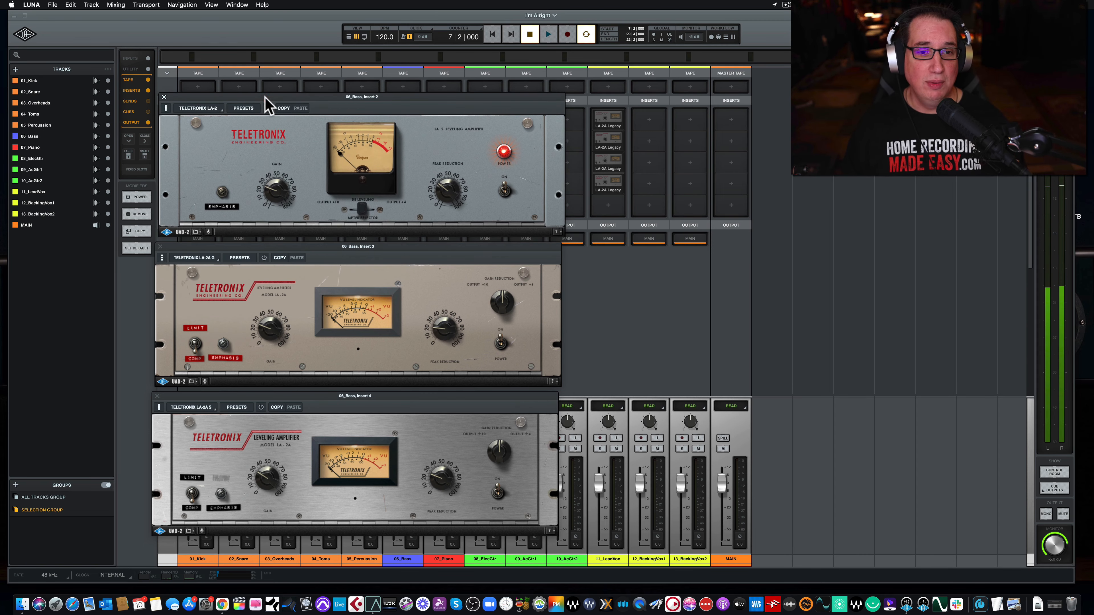
click(164, 96)
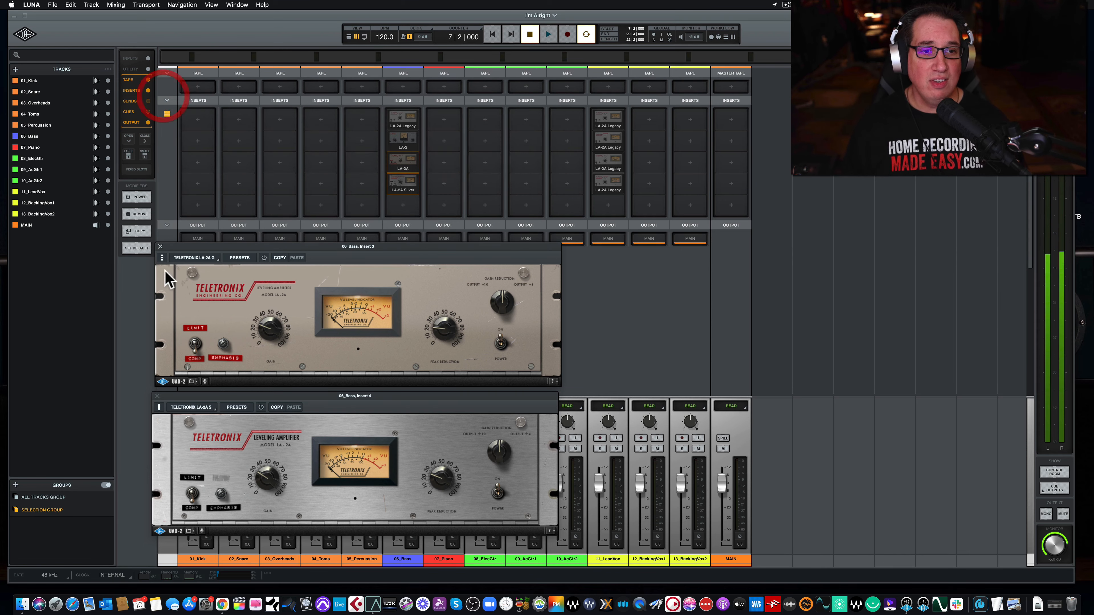
click(160, 246)
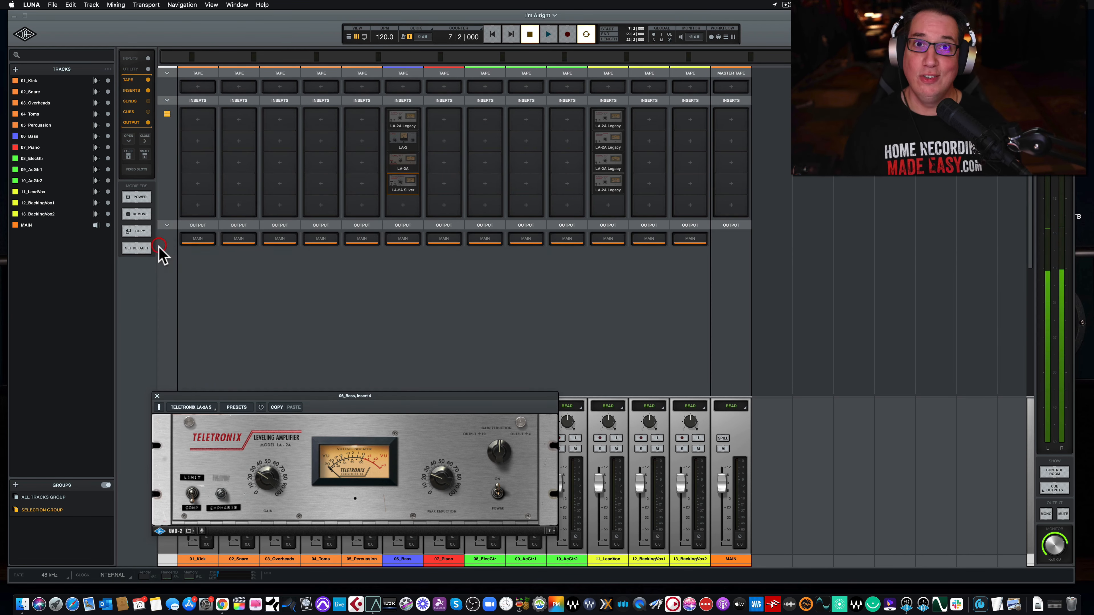
Close the LA-2A Silver window, solo the Bass track and start playback
click(157, 395)
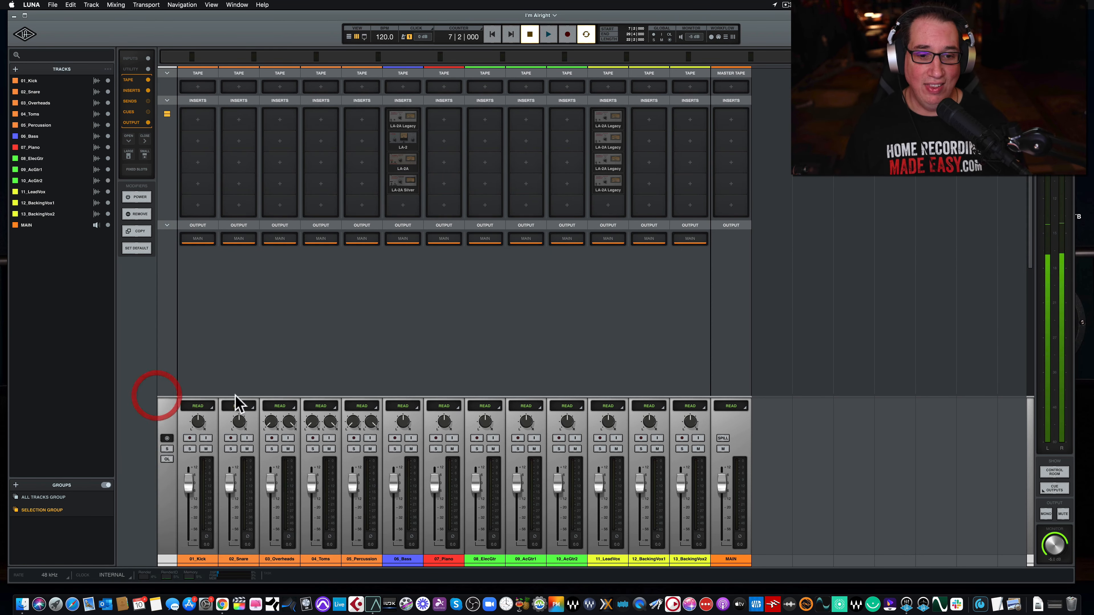
click(394, 450)
key(space)
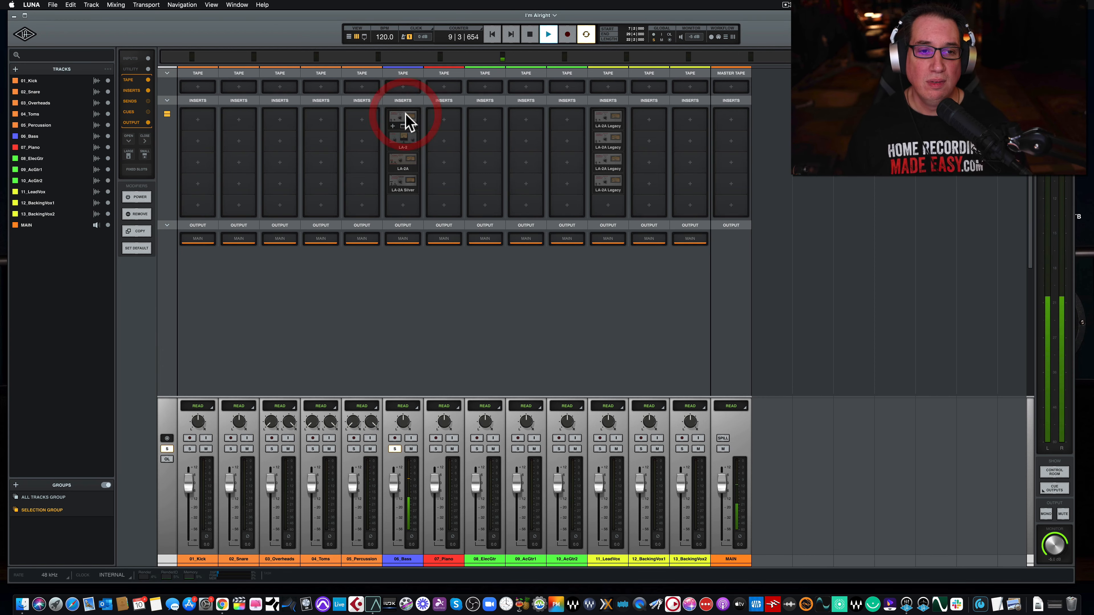
Open the LA-2A Legacy from the Bass track's first insert, place its window just above the faders and stop playback
click(407, 122)
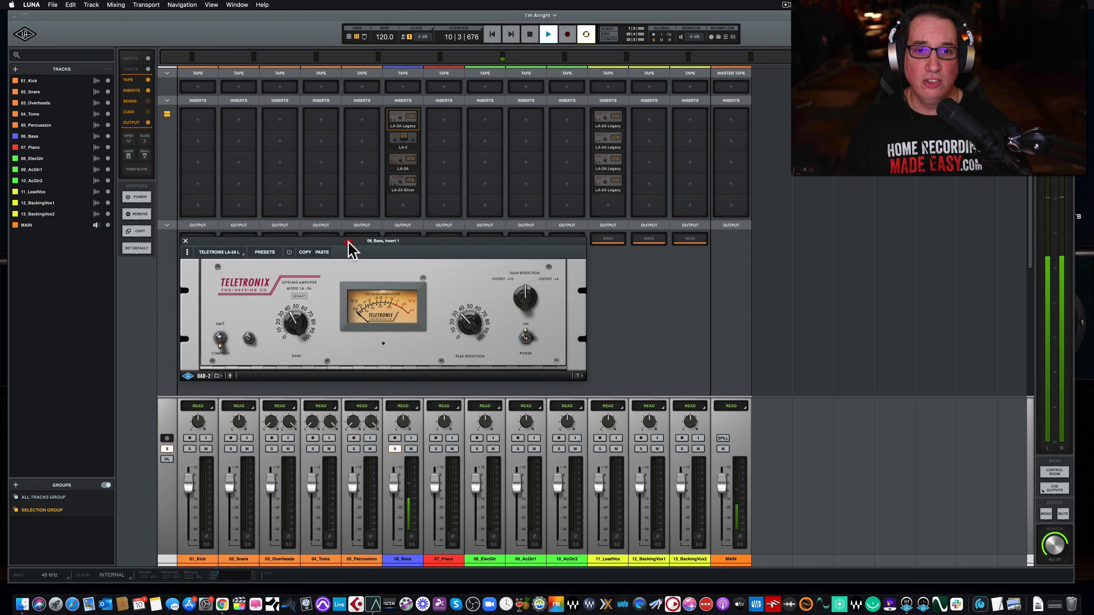
drag(349, 244, 342, 241)
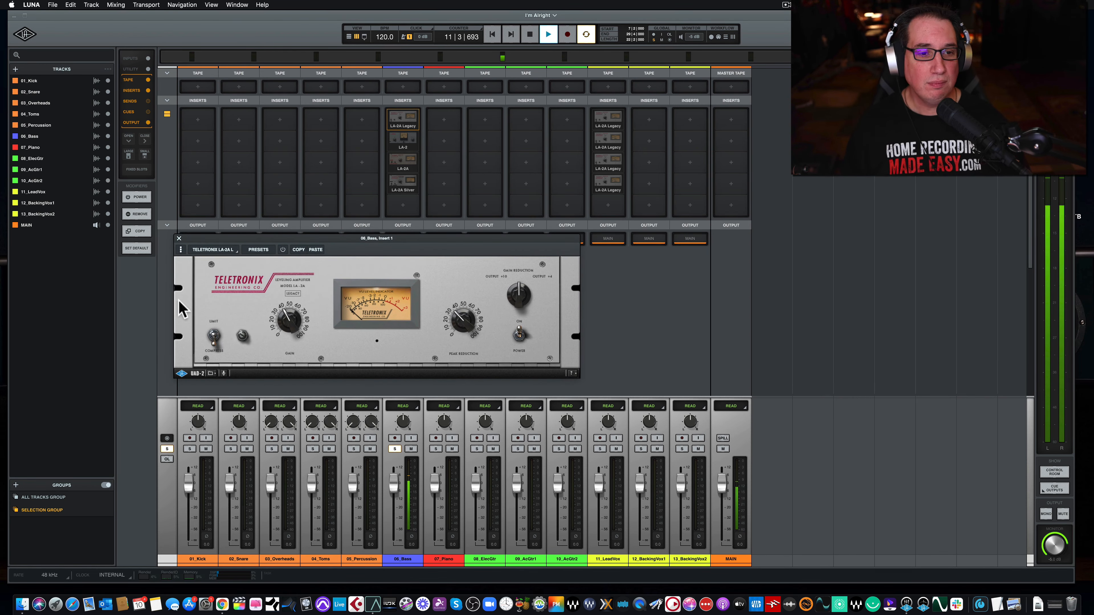
key(space)
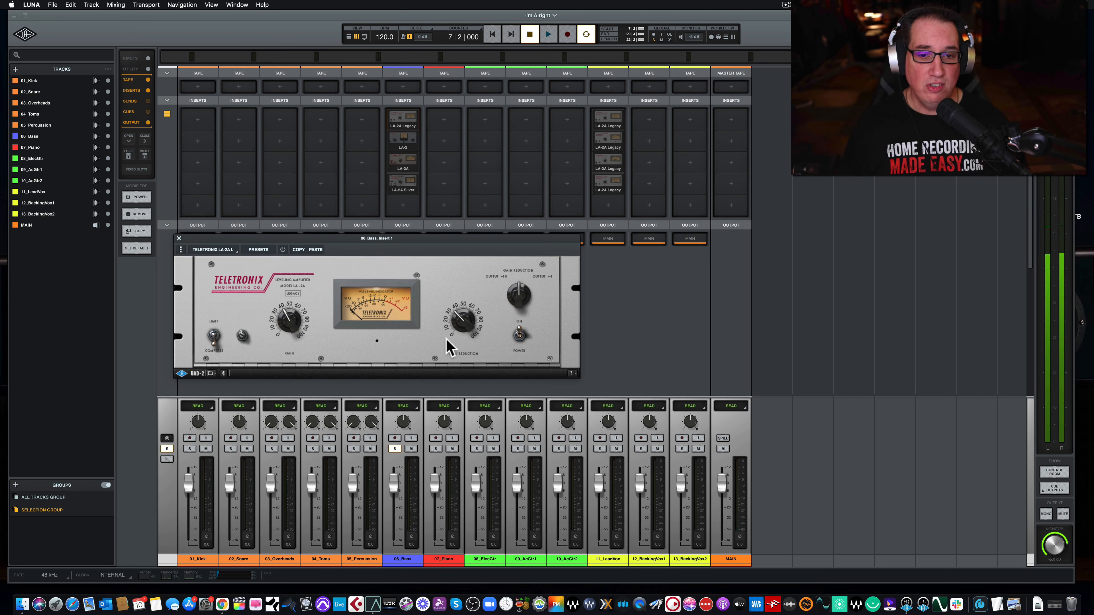
Lower and re-raise the Legacy's Peak Reduction and Gain knobs, leaving both slightly below the 50 mark
mouse_move(458, 321)
mouse_down()
mouse_move(461, 313)
mouse_move(460, 334)
mouse_up()
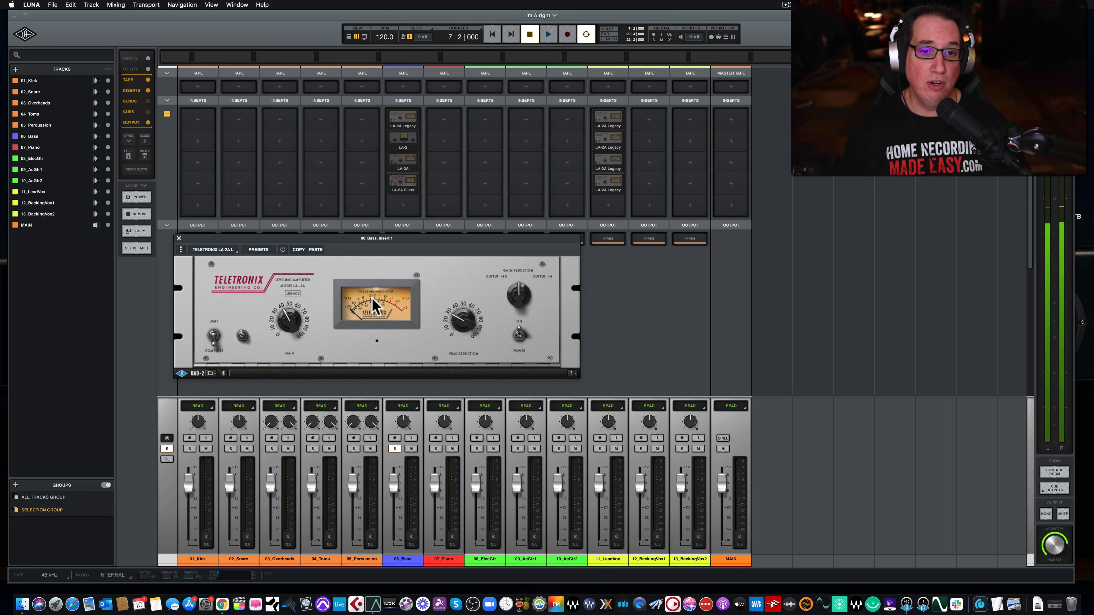
drag(288, 317, 281, 317)
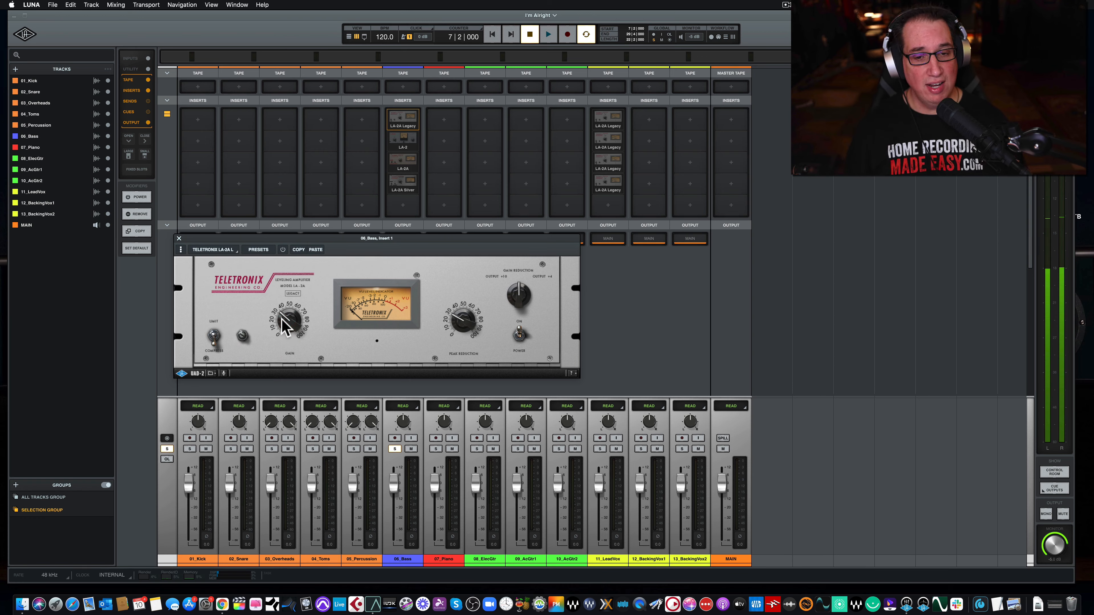
drag(457, 317, 459, 307)
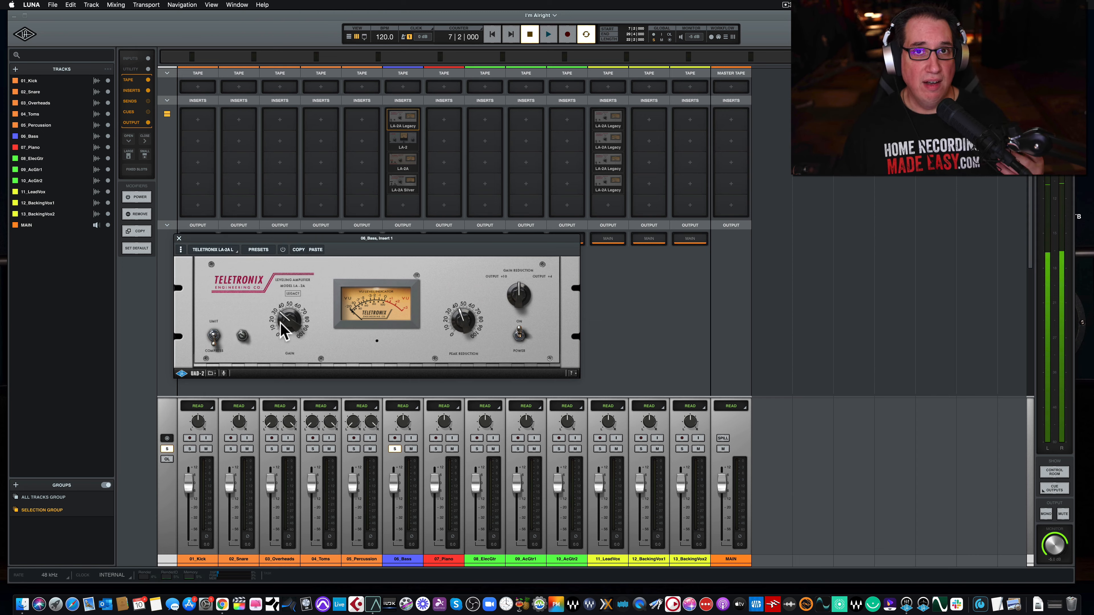
drag(280, 317, 284, 310)
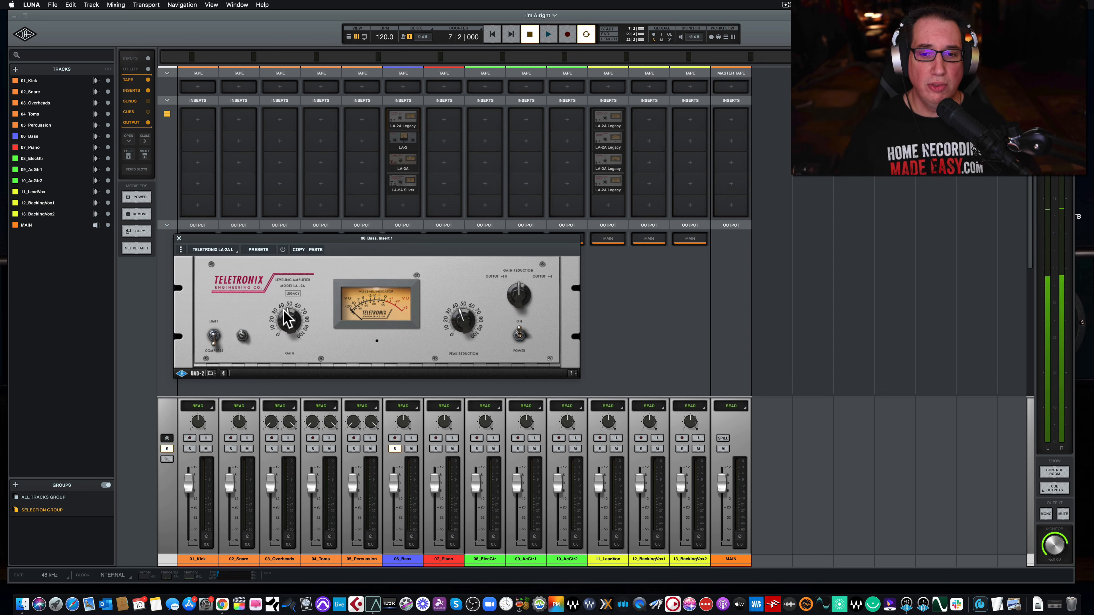
Switch the Legacy to Limit and back to Compress, and try the emphasis screw beside that switch
click(213, 338)
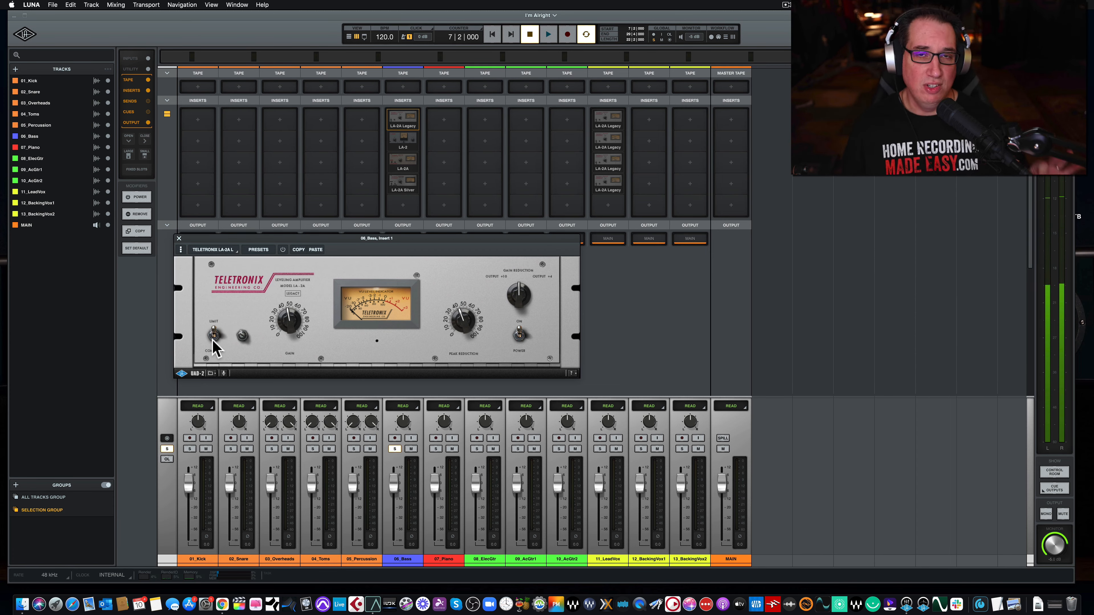
click(213, 339)
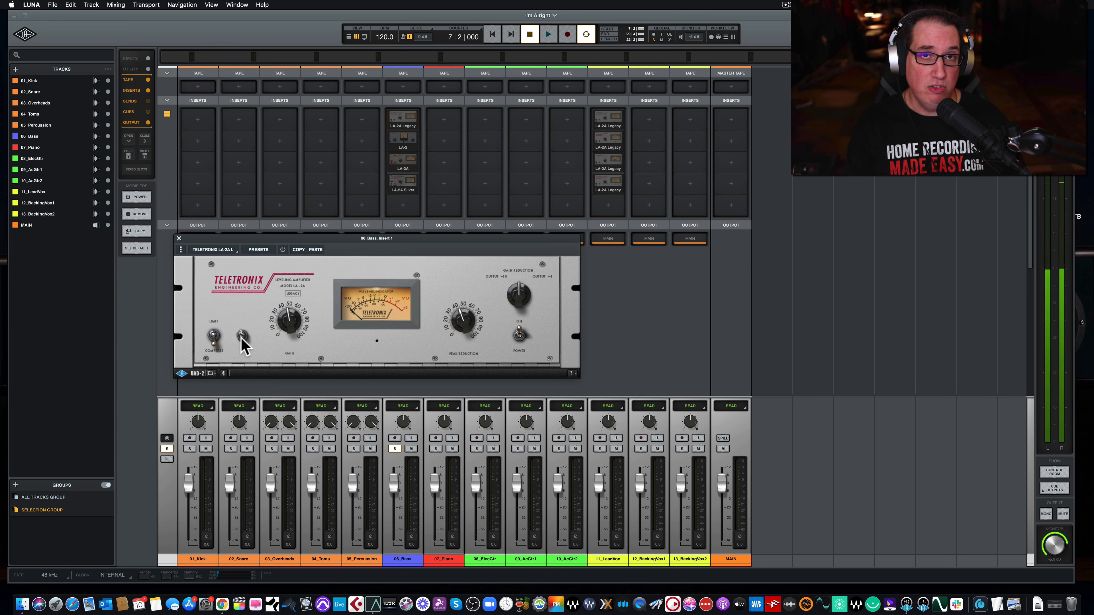
click(241, 338)
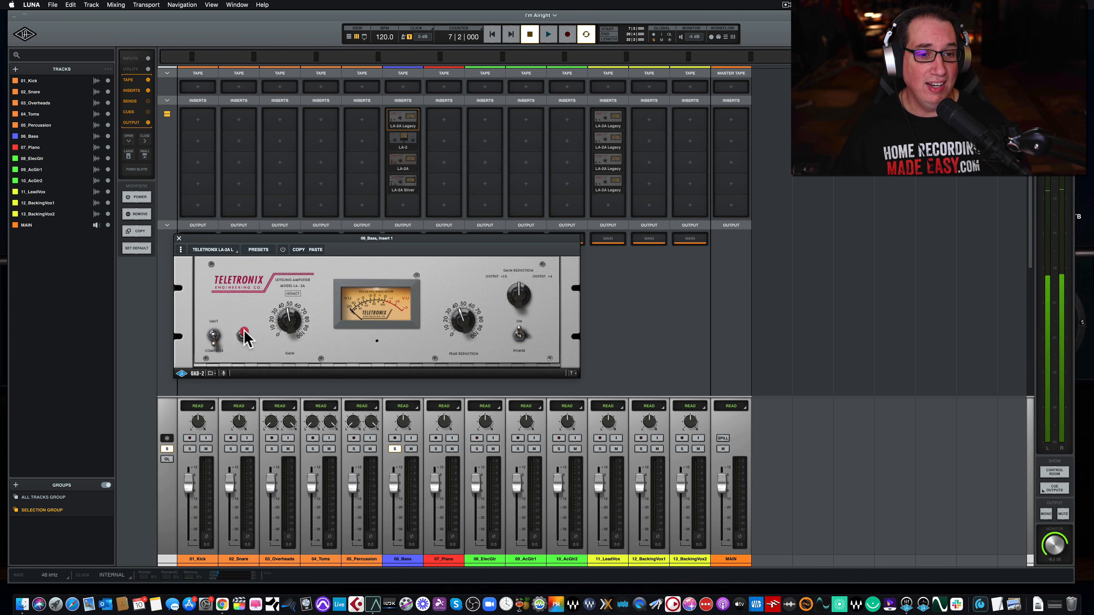
click(244, 343)
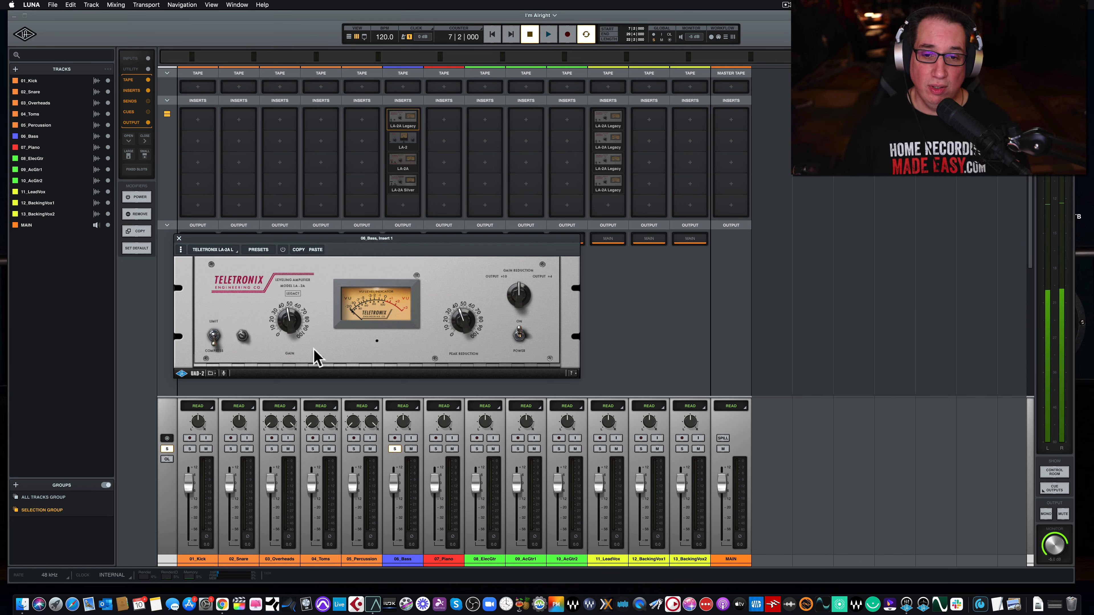
Demonstrate the Legacy's power switch, plug-in bypass and meter selector, returning each to its original setting
click(519, 333)
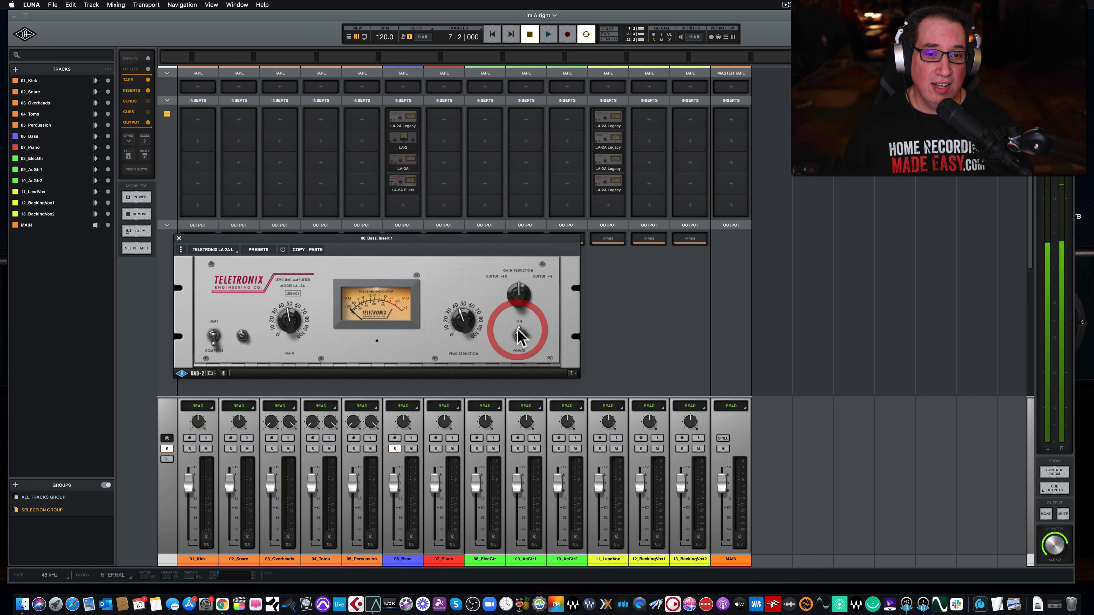
click(283, 250)
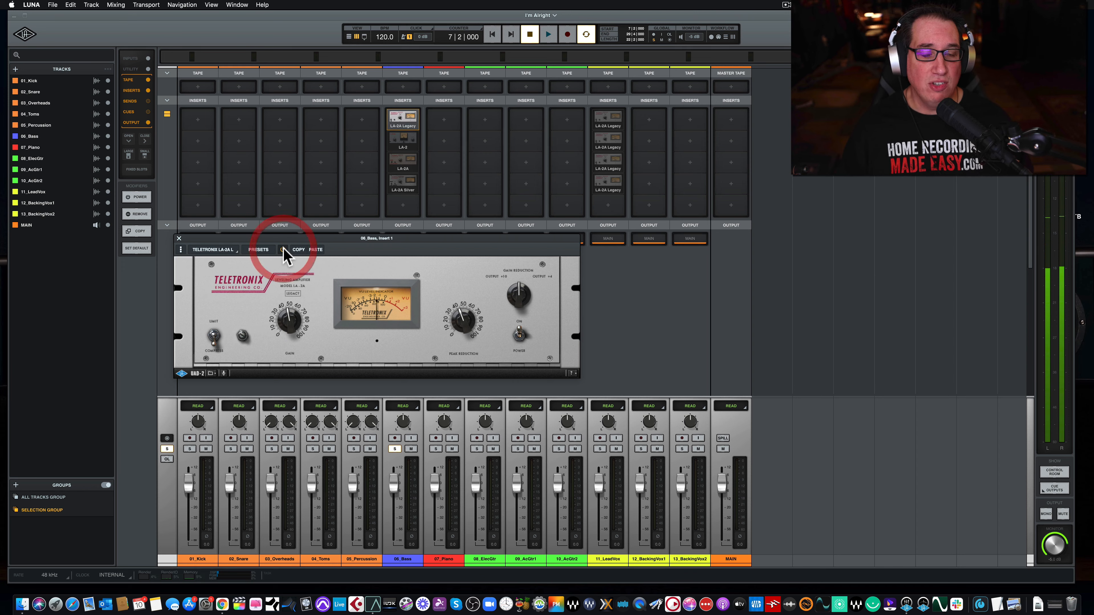
click(283, 250)
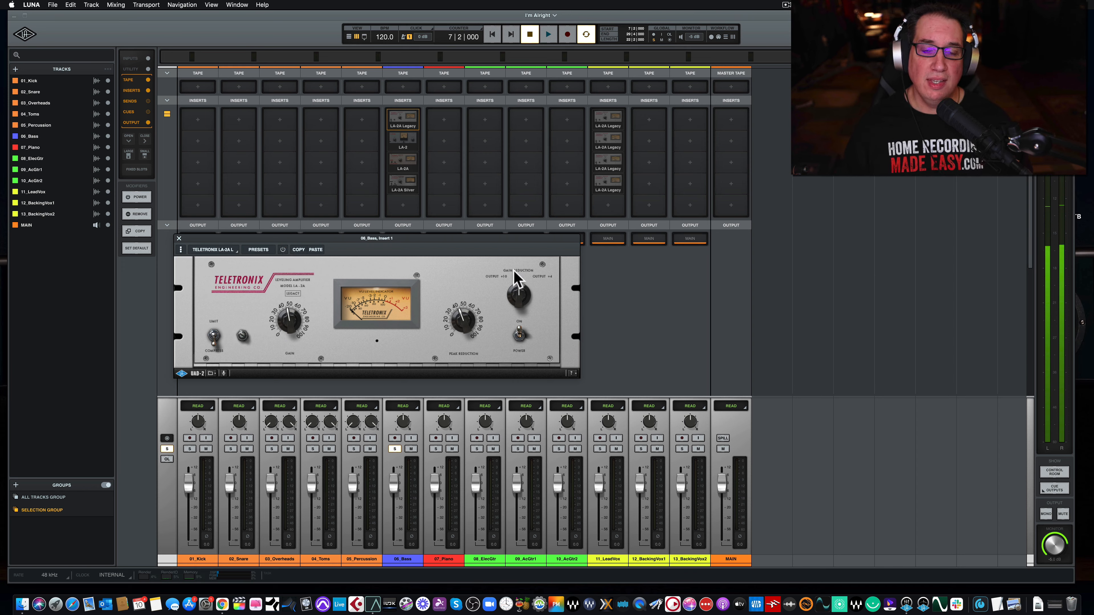
click(509, 282)
click(510, 288)
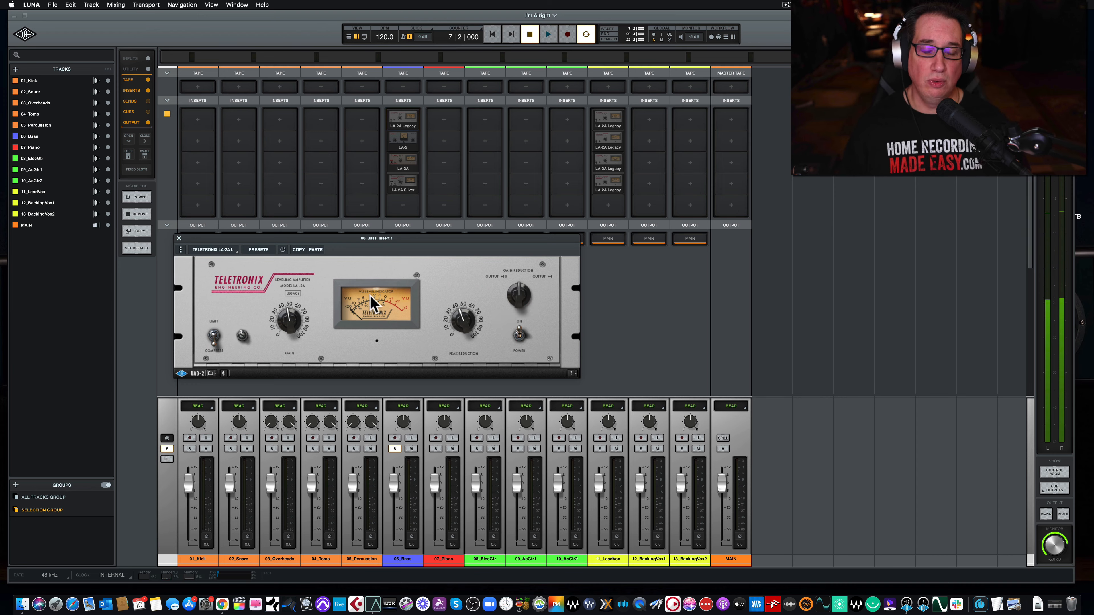
Enable the LA-2A Legacy, play the soloed bass and adjust Peak Reduction to about 50 with make-up Gain to match
click(283, 249)
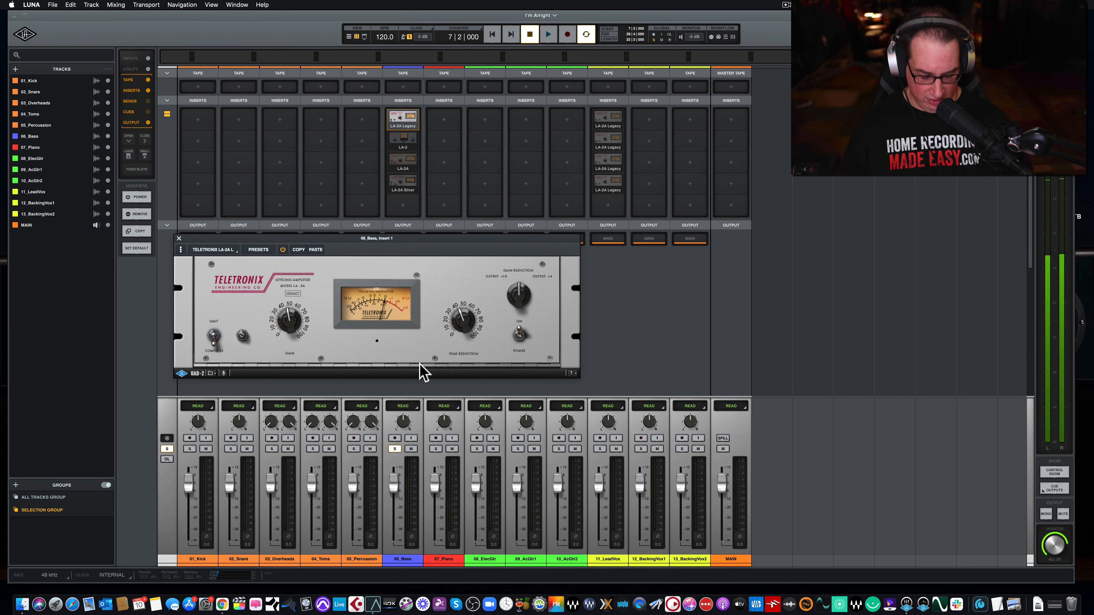
key(space)
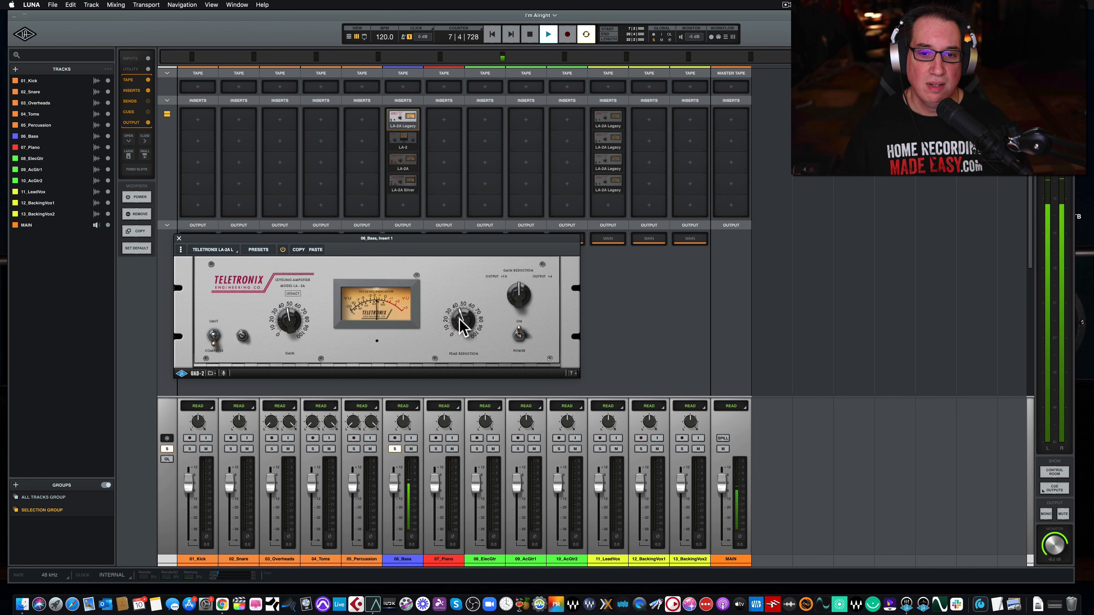
click(460, 319)
drag(460, 318, 464, 299)
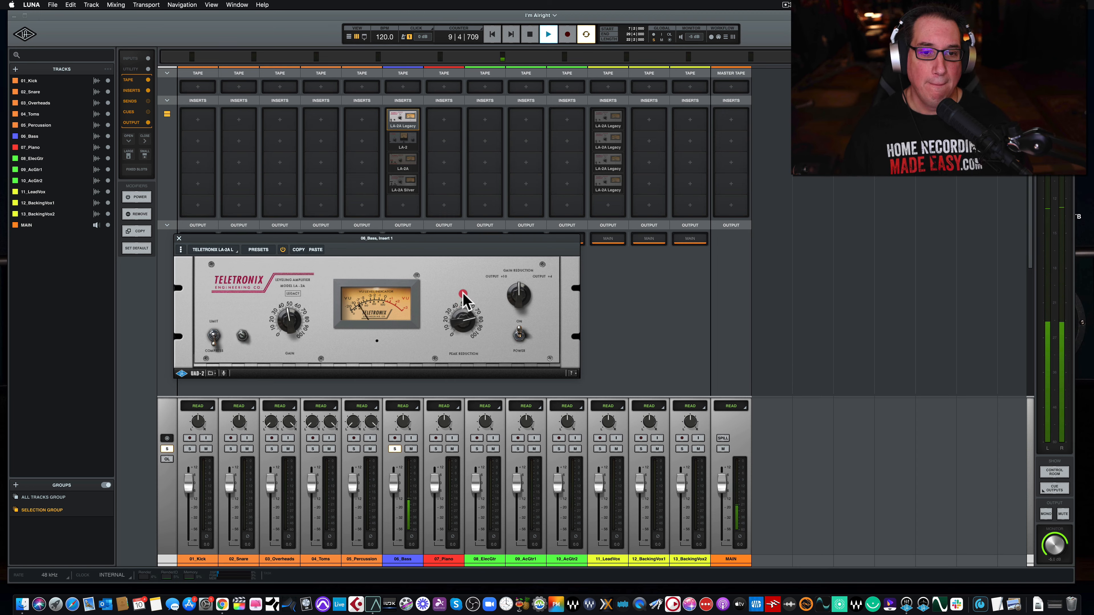
drag(465, 300, 463, 312)
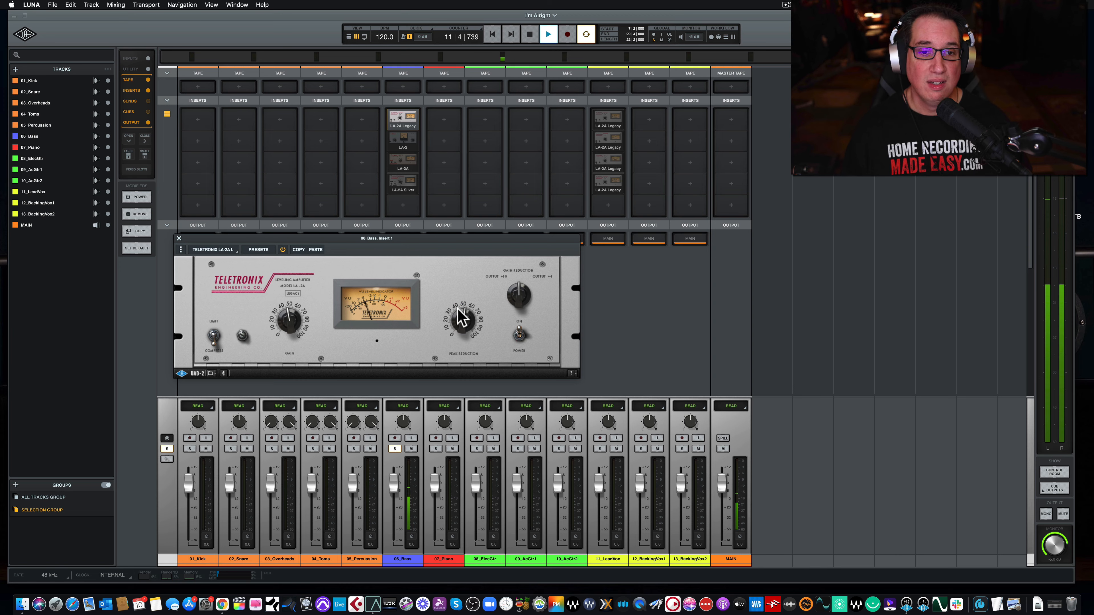
drag(461, 316, 462, 313)
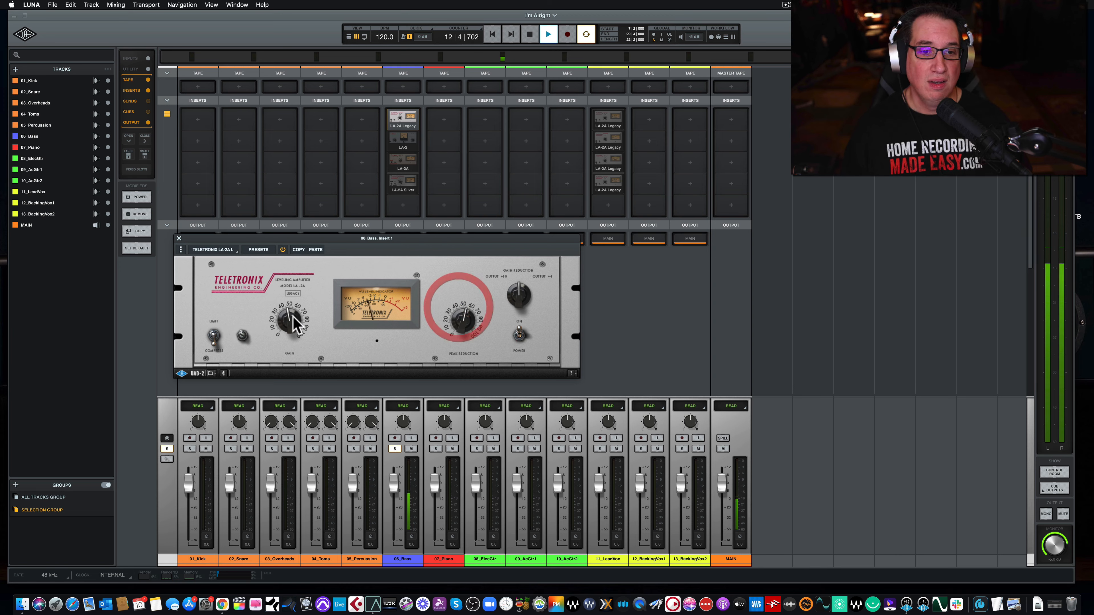
click(282, 328)
mouse_move(282, 327)
mouse_down()
mouse_move(278, 341)
mouse_move(290, 315)
mouse_up()
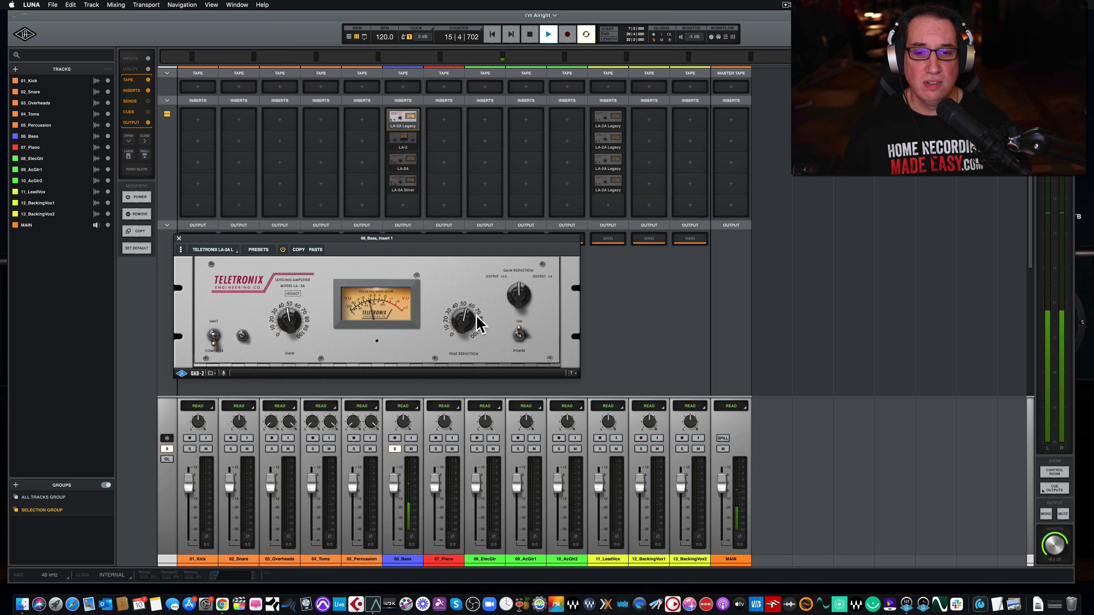
Compare the bass with the Legacy's power switch on and off, nudge Gain up to about 50 and stop playback
click(519, 333)
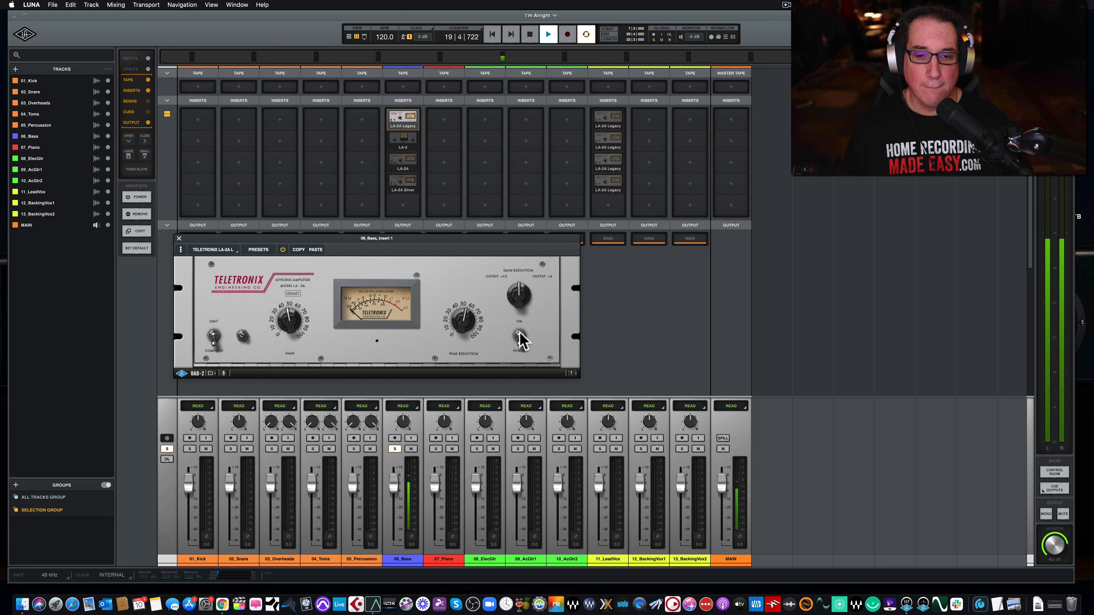
click(519, 335)
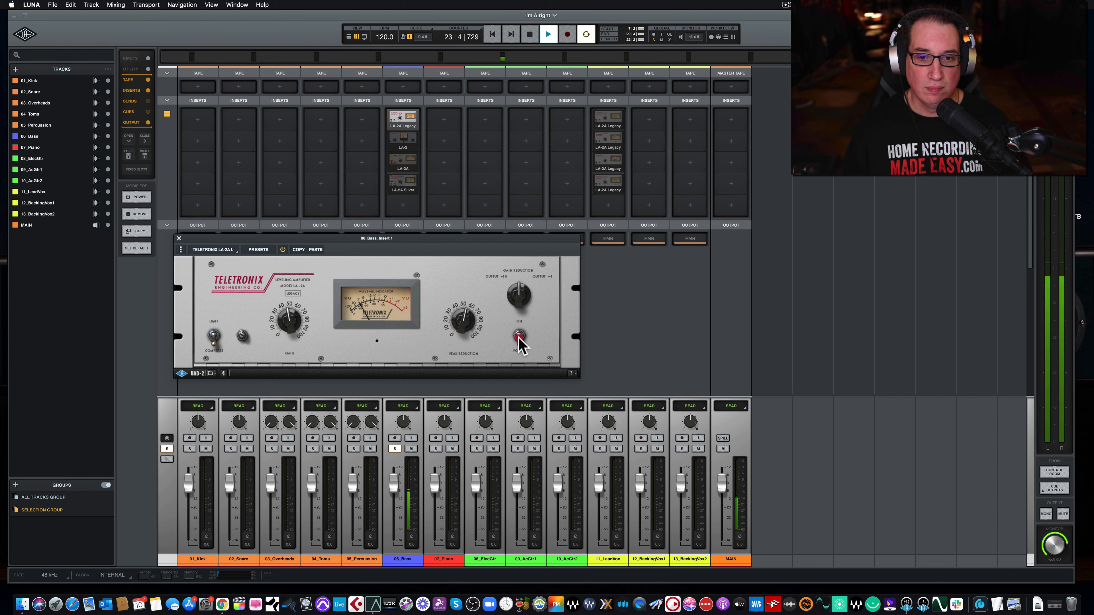
click(519, 334)
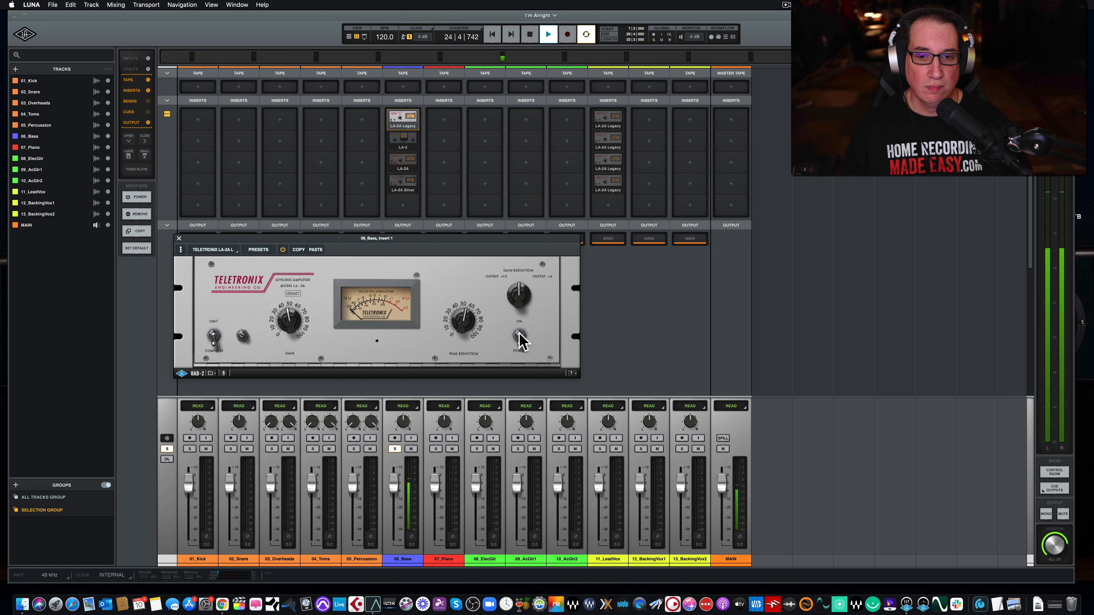
click(519, 335)
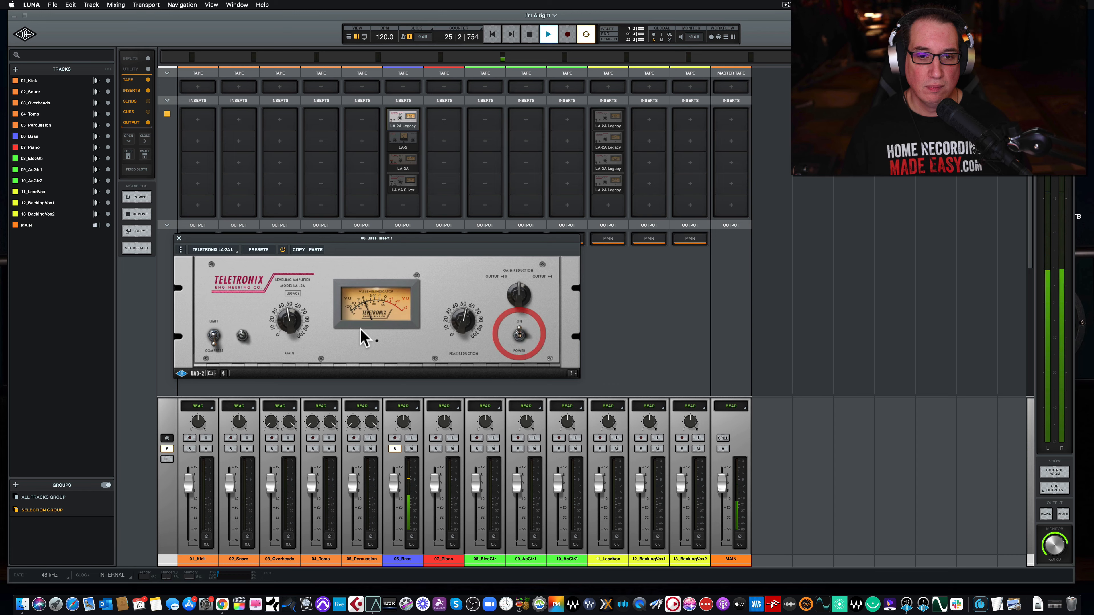
click(286, 304)
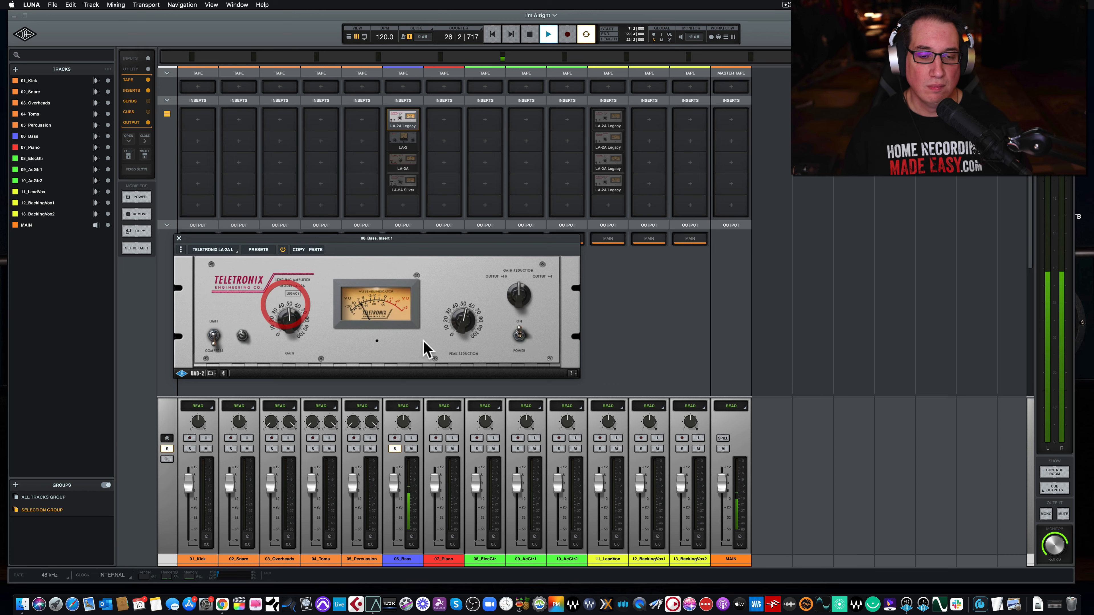
click(520, 336)
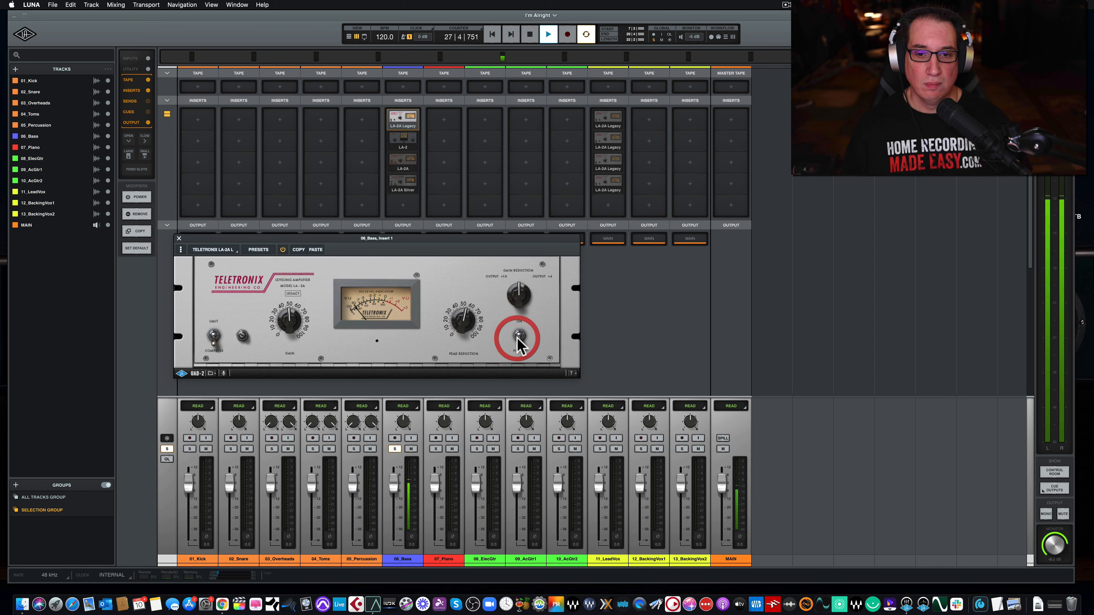
key(space)
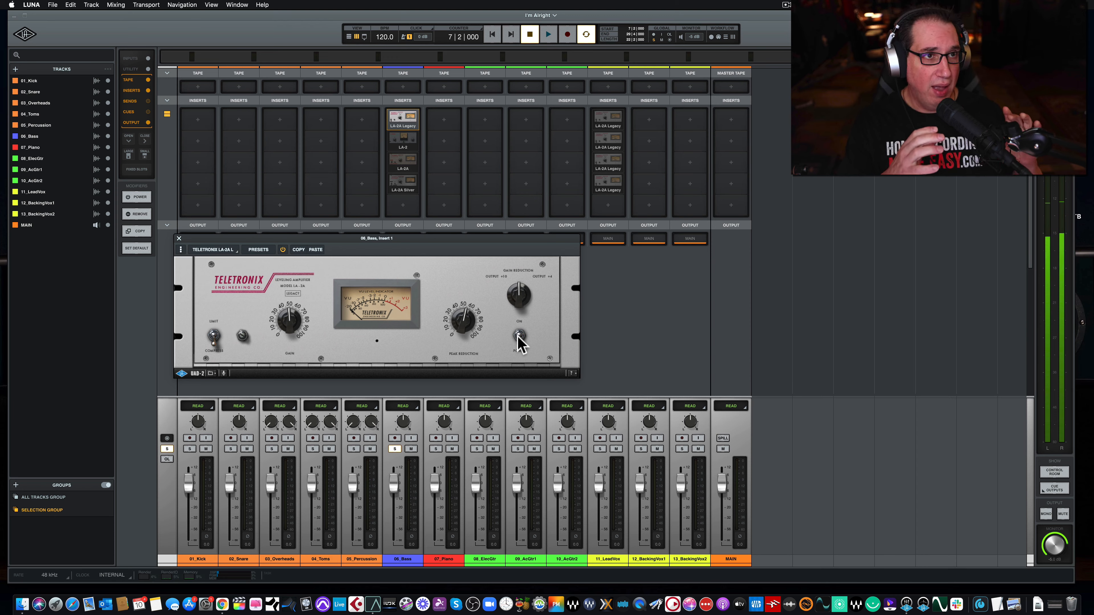
Replay the bass while alternating the Legacy's power switch, leave it powered on and stop playback
key(space)
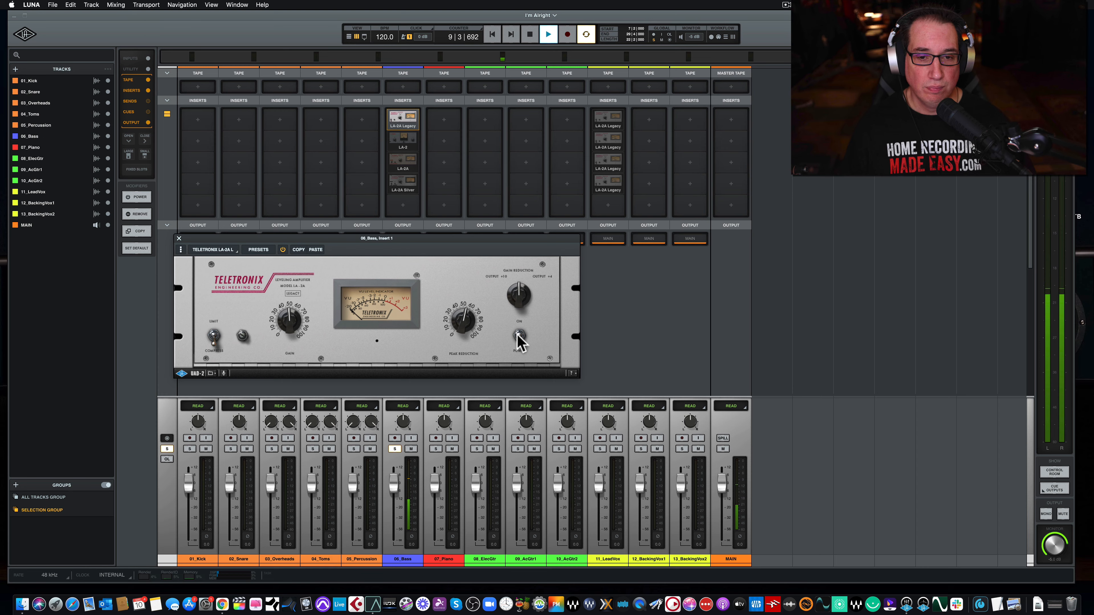
click(519, 335)
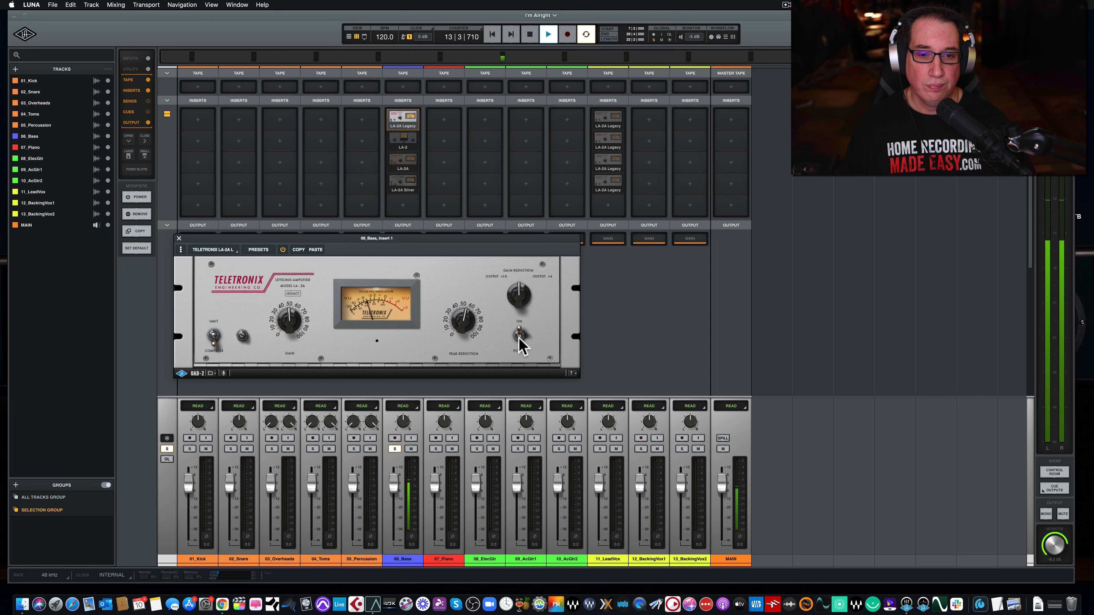
click(519, 336)
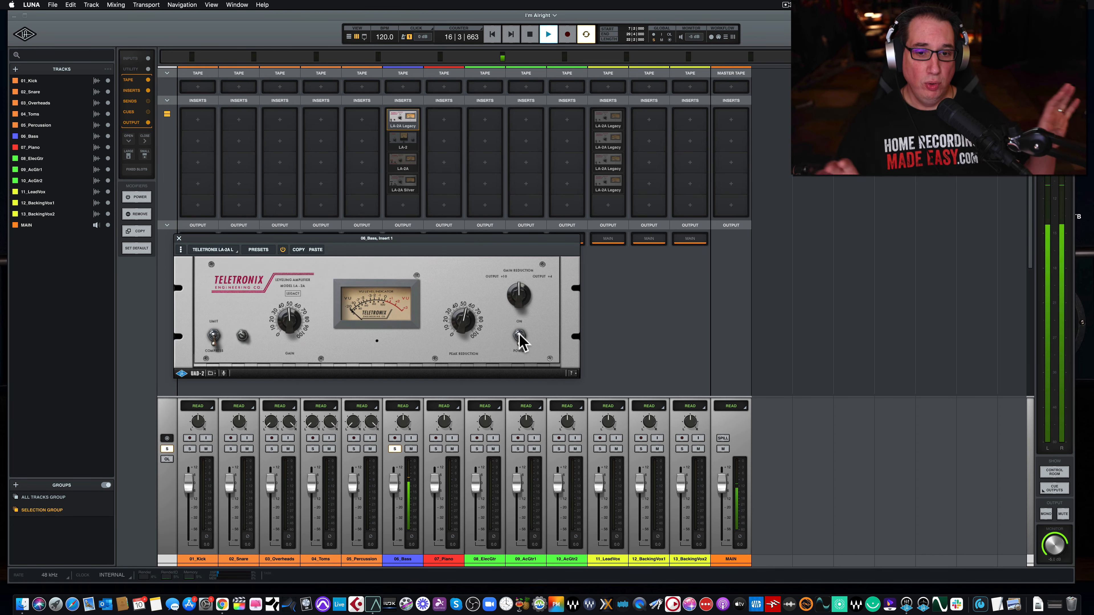
click(520, 336)
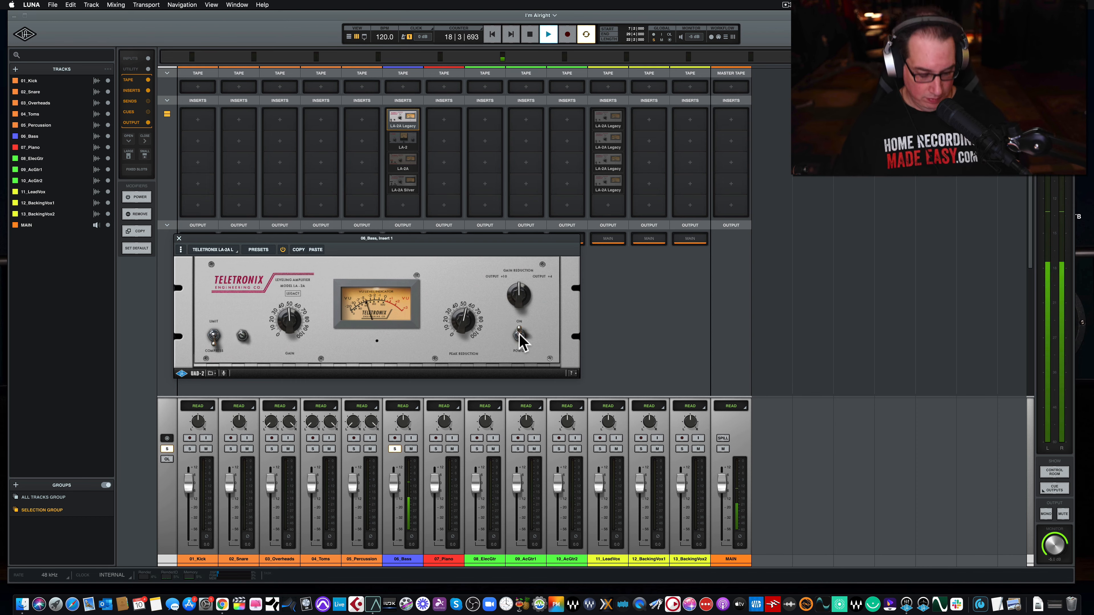
key(space)
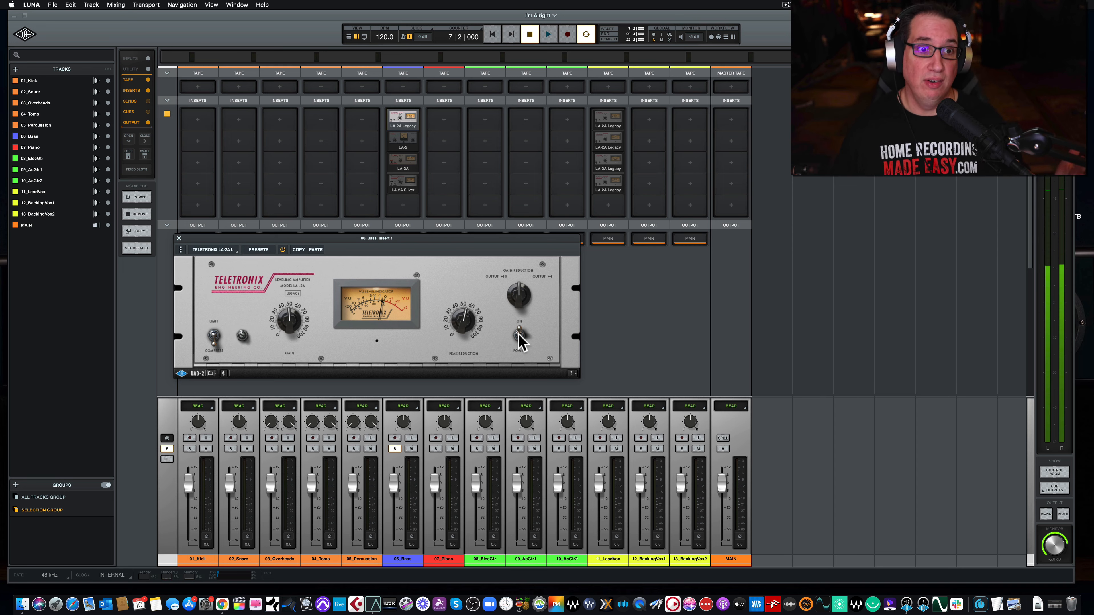
Bypass and close the LA-2A Legacy, and open and enable the LA-2 on the Bass track
click(283, 249)
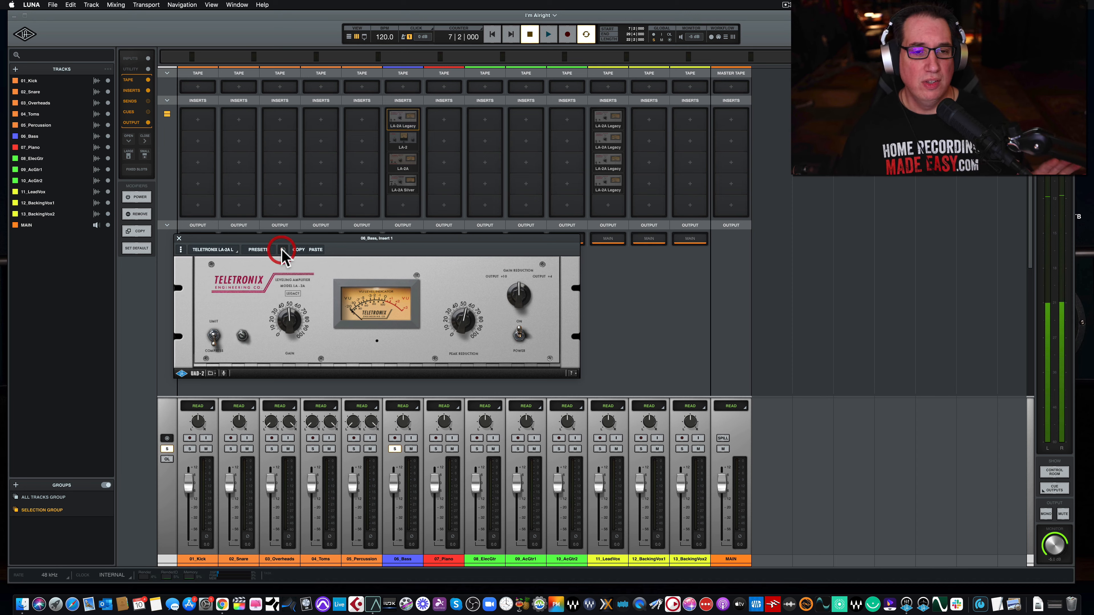
click(179, 239)
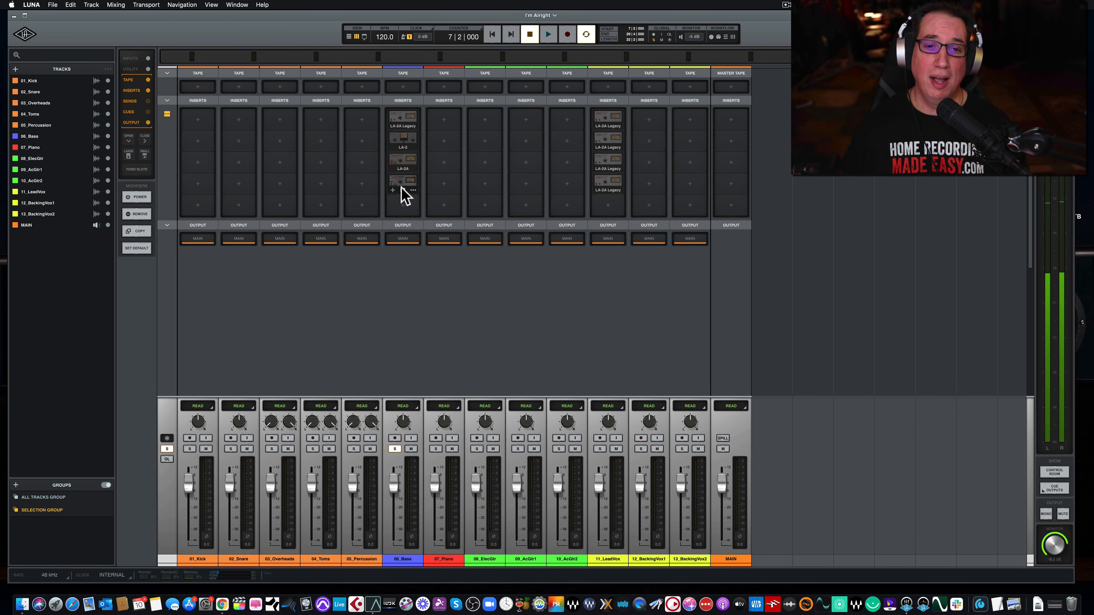
click(405, 140)
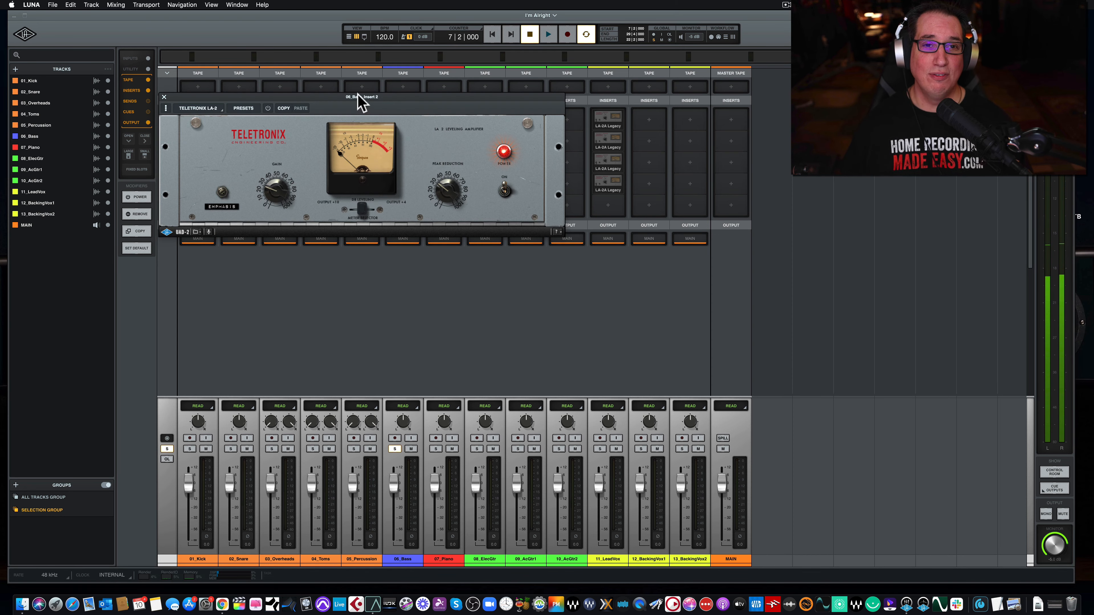
drag(348, 103, 352, 251)
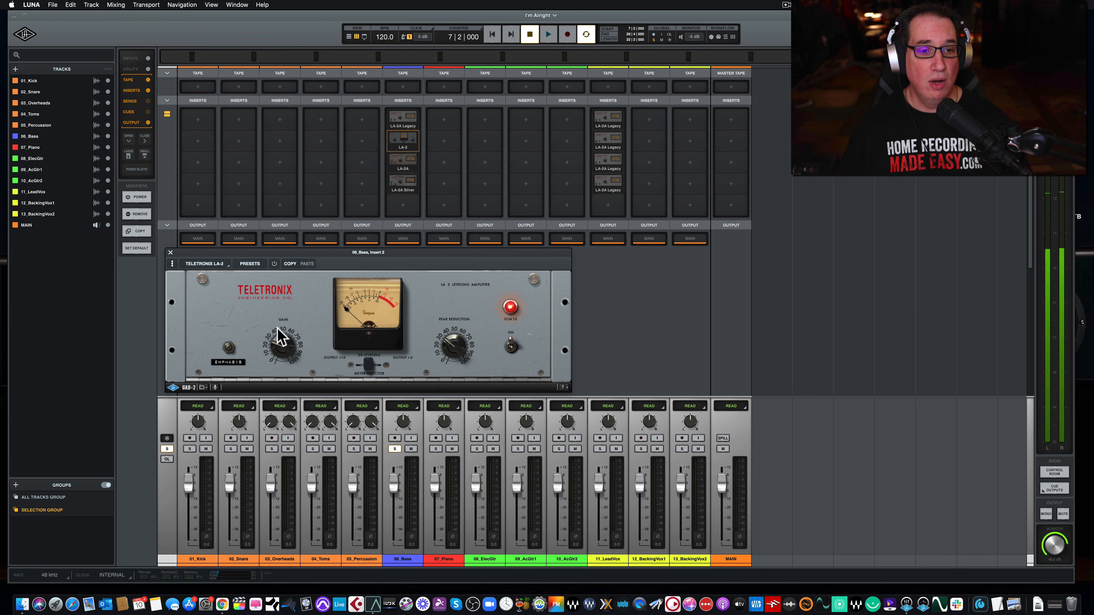
click(274, 263)
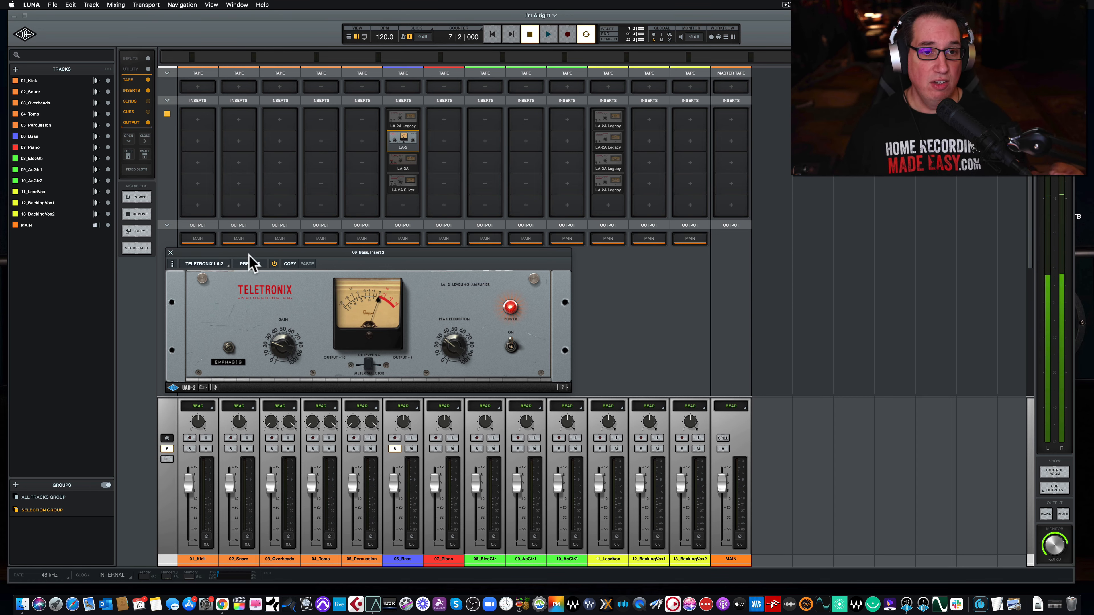
drag(252, 253, 258, 245)
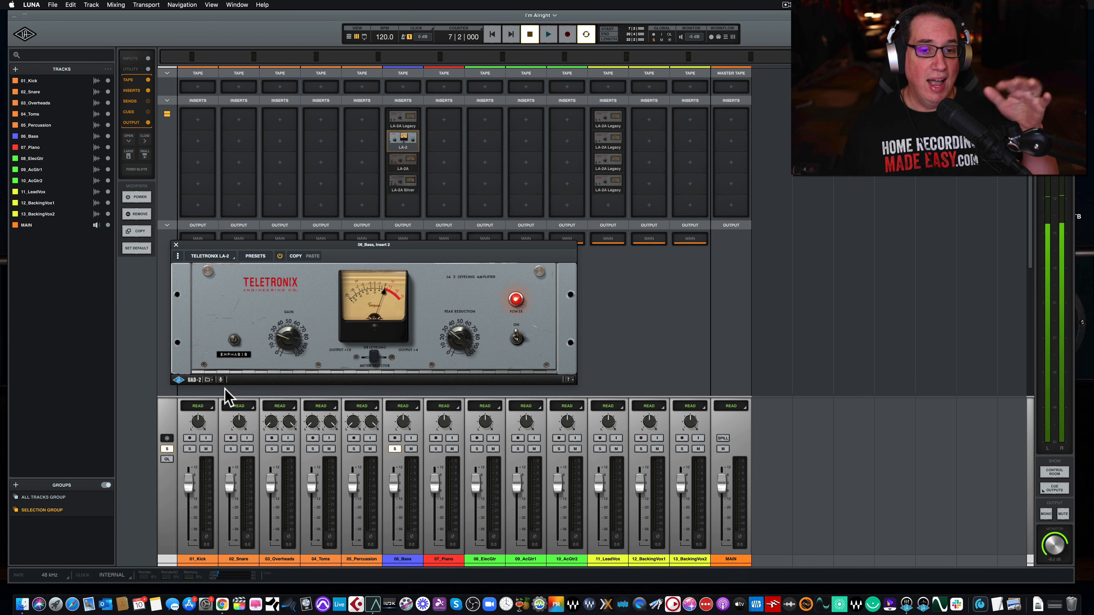
drag(232, 340, 243, 189)
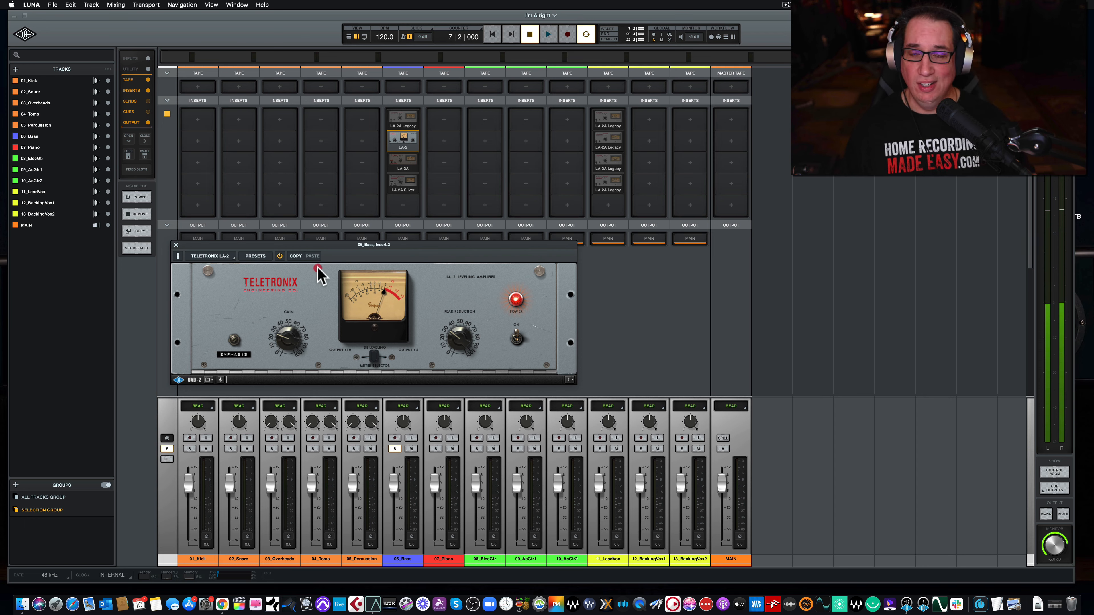
click(314, 278)
Play the soloed bass and adjust the LA-2's Peak Reduction, with make-up Gain to match
key(space)
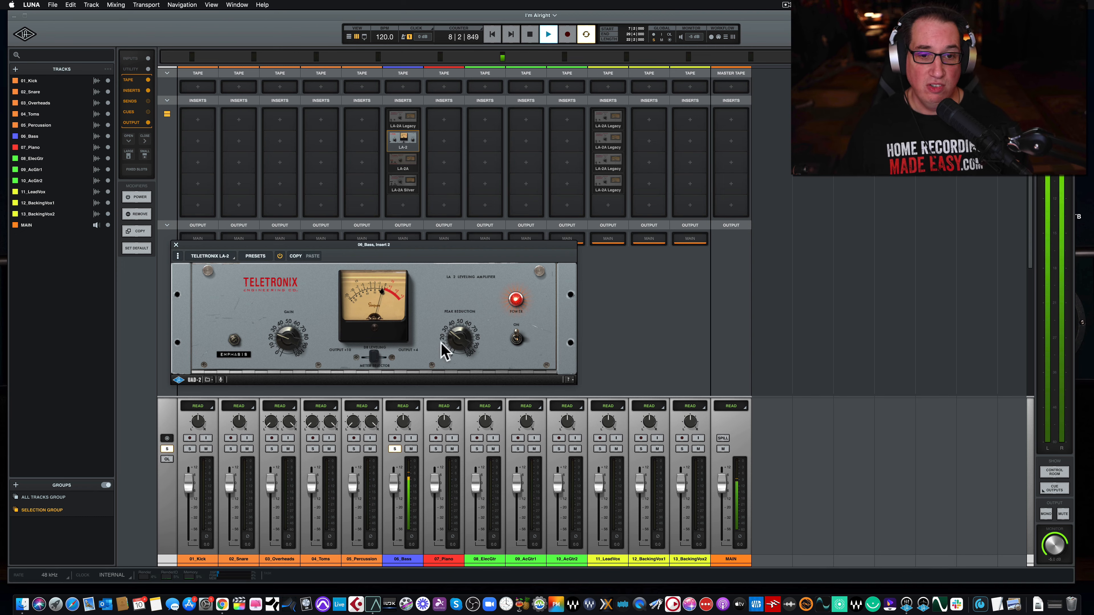
click(452, 323)
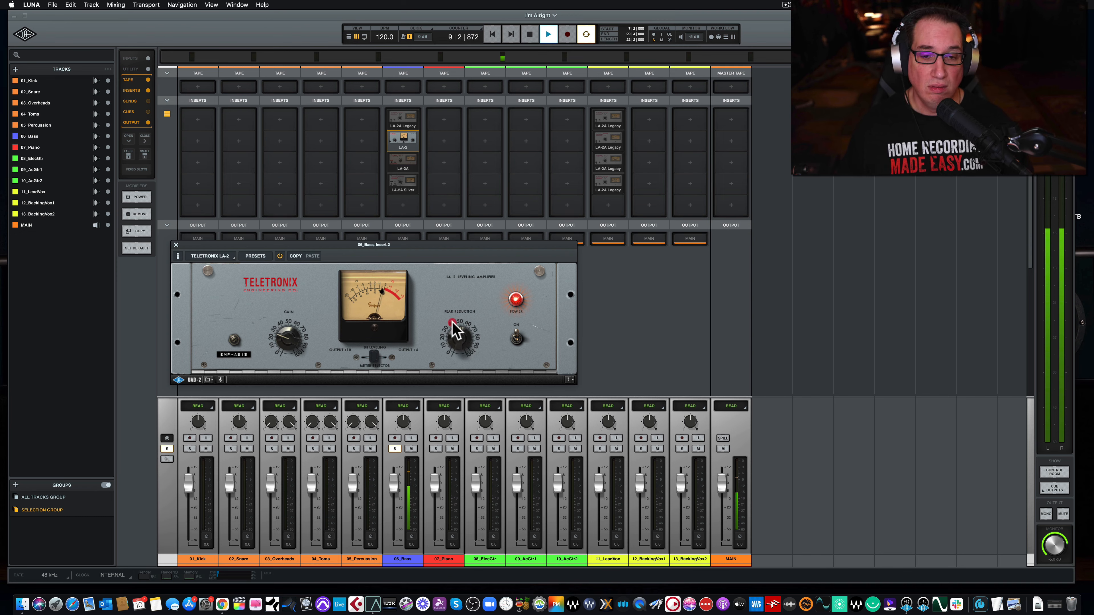
drag(452, 318, 452, 318)
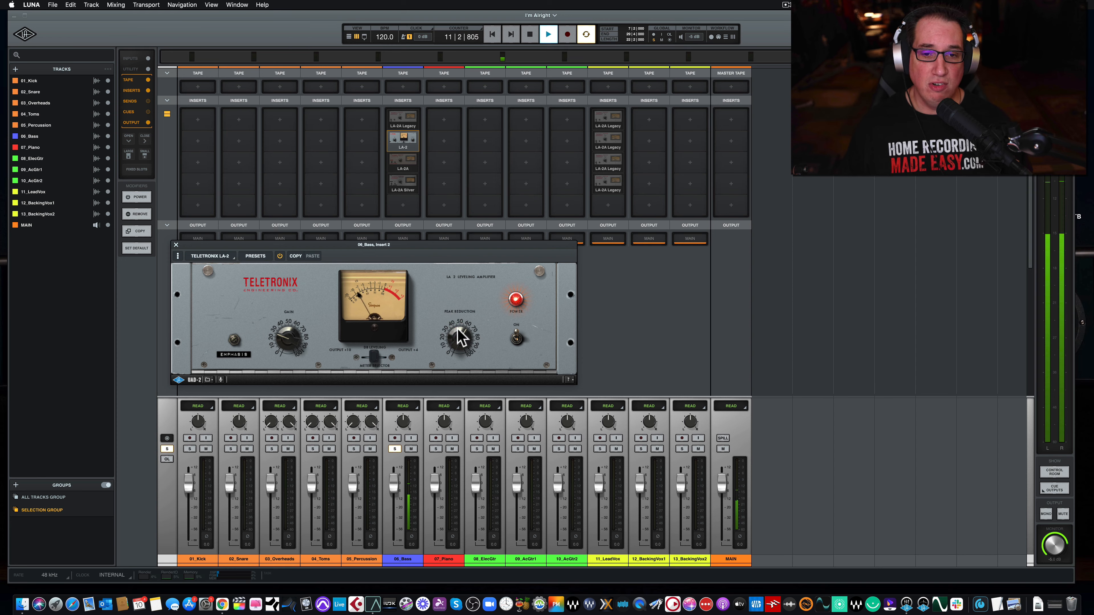
drag(288, 339, 283, 331)
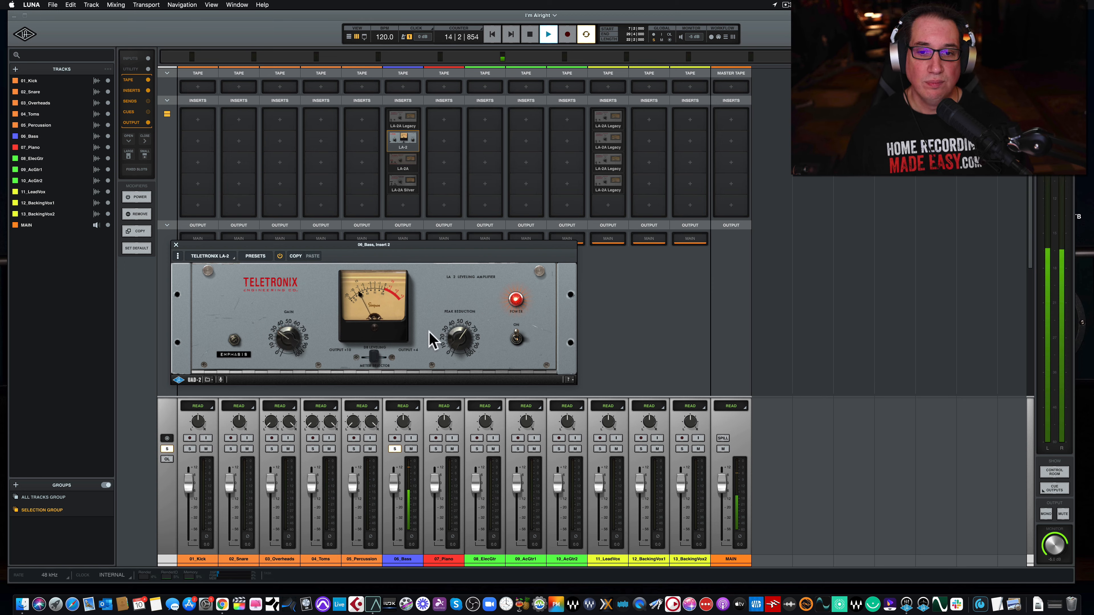
Compare the playing bass with the LA-2's power switch off and on, leave it on and stop playback
click(517, 340)
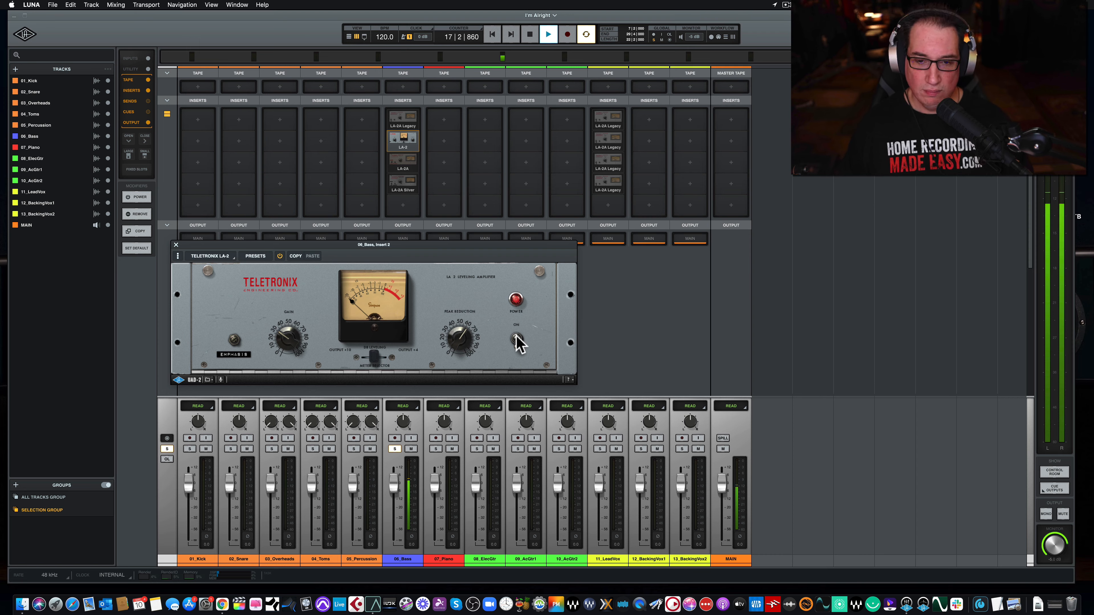
click(517, 339)
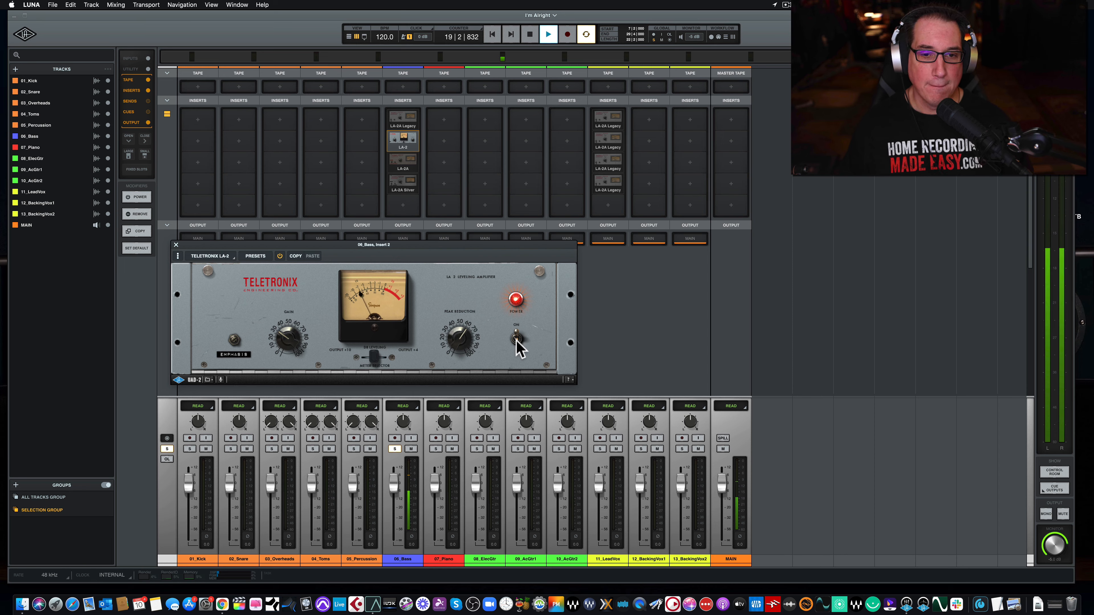
click(517, 339)
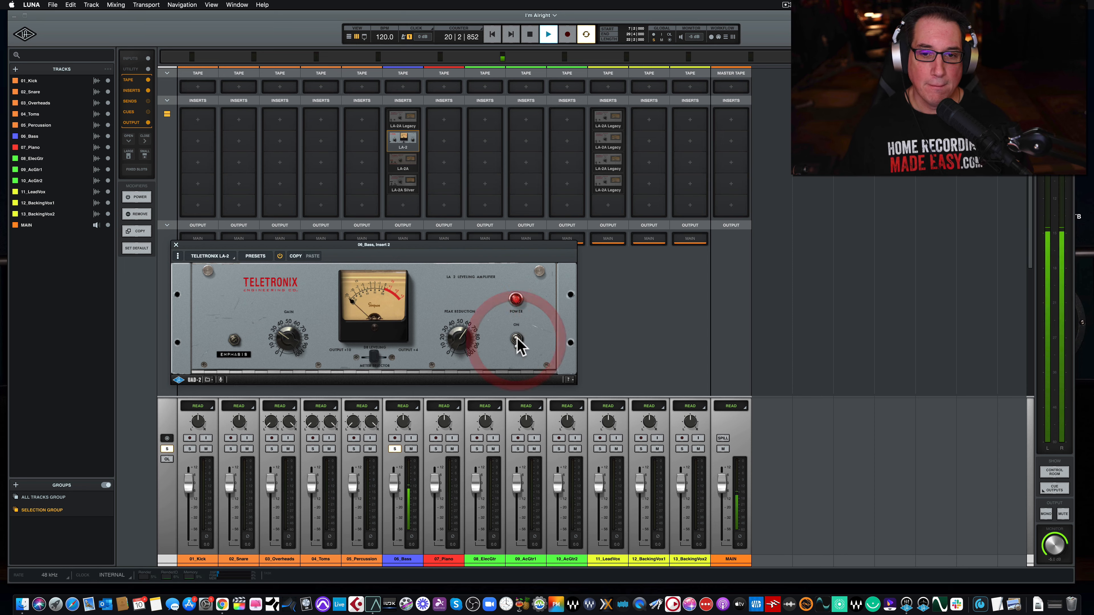
click(517, 339)
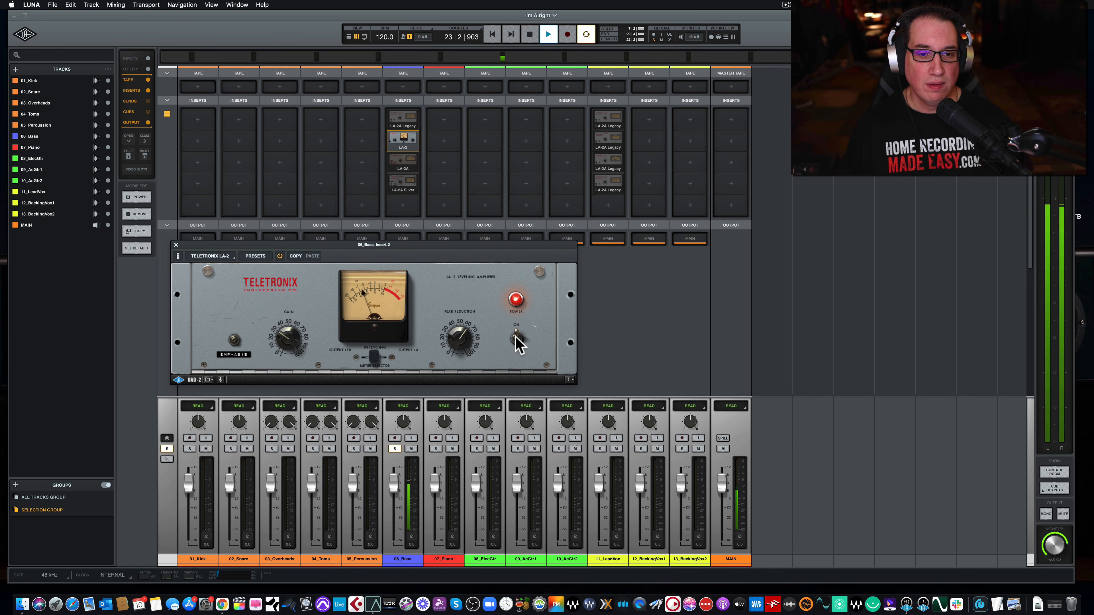
key(space)
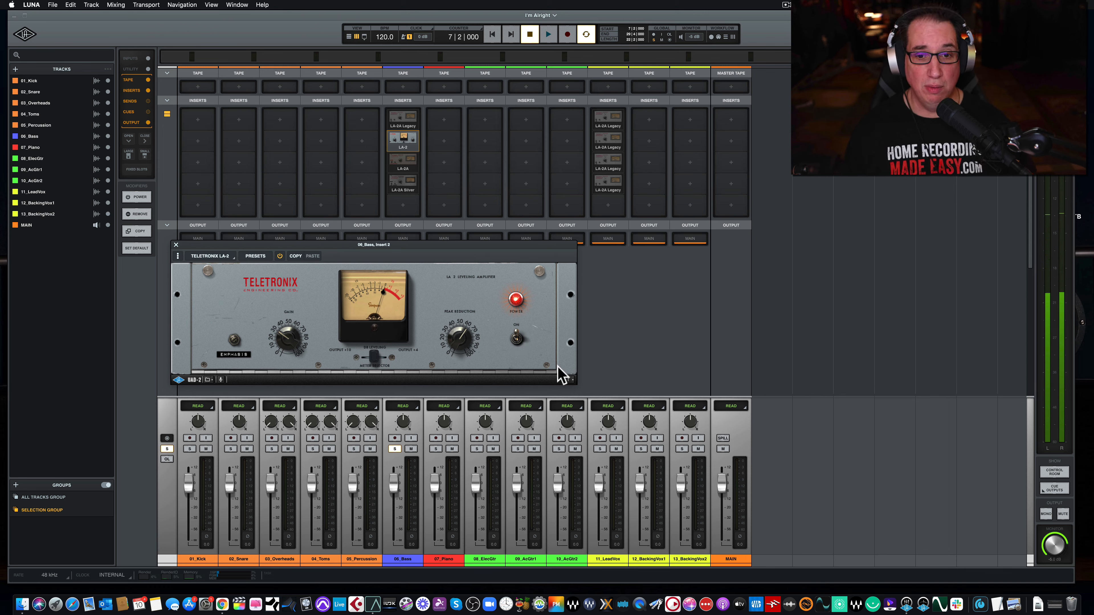
Replay the bass from the start while alternating the LA-2's power switch, leave it powered on and stop playback
key(space)
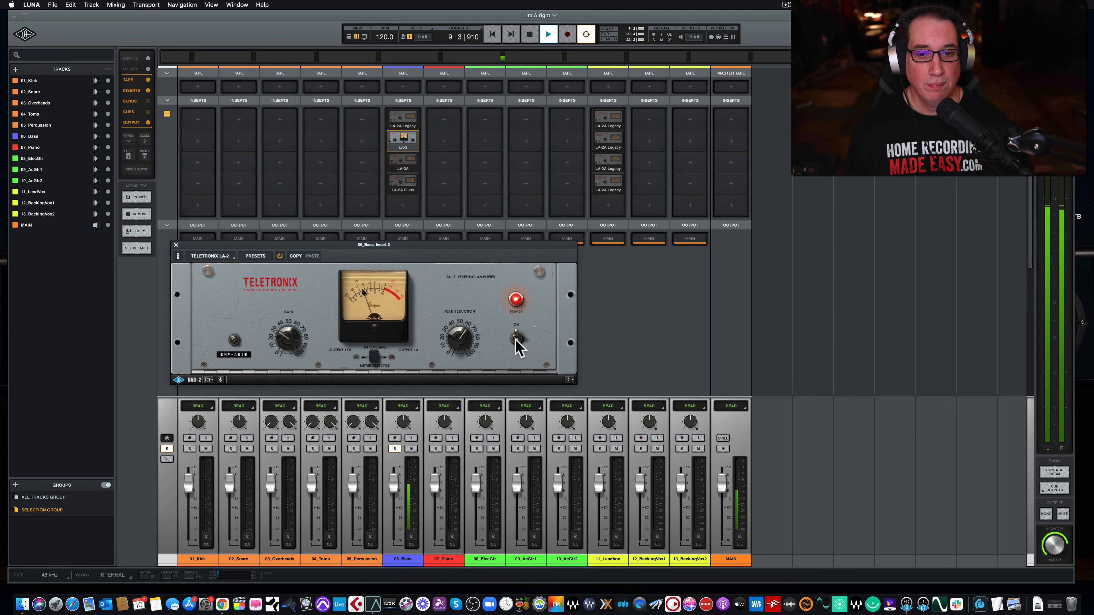
click(516, 339)
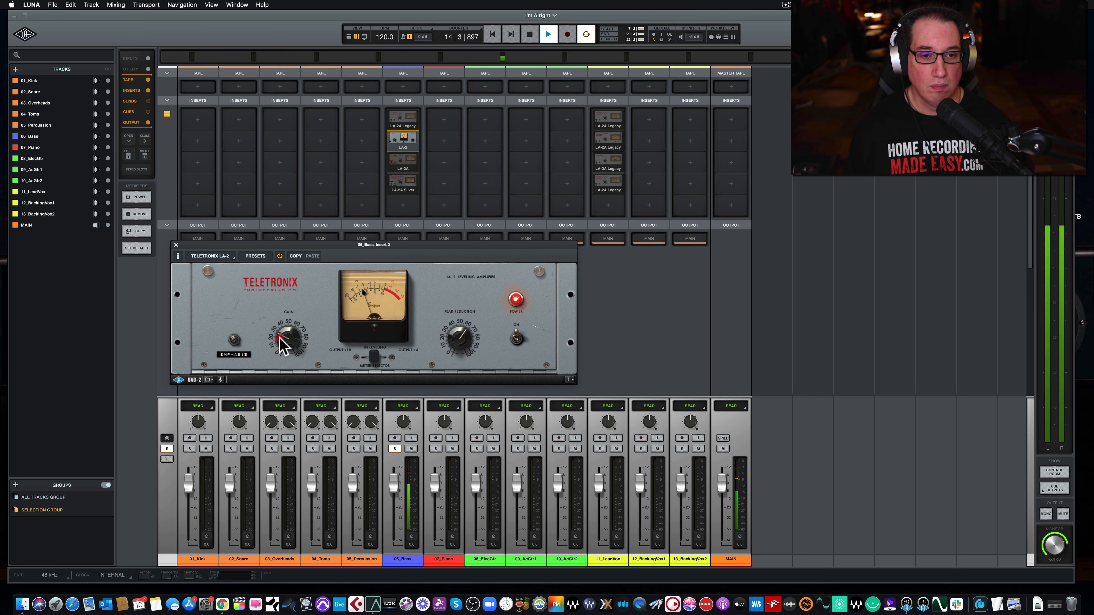
click(512, 338)
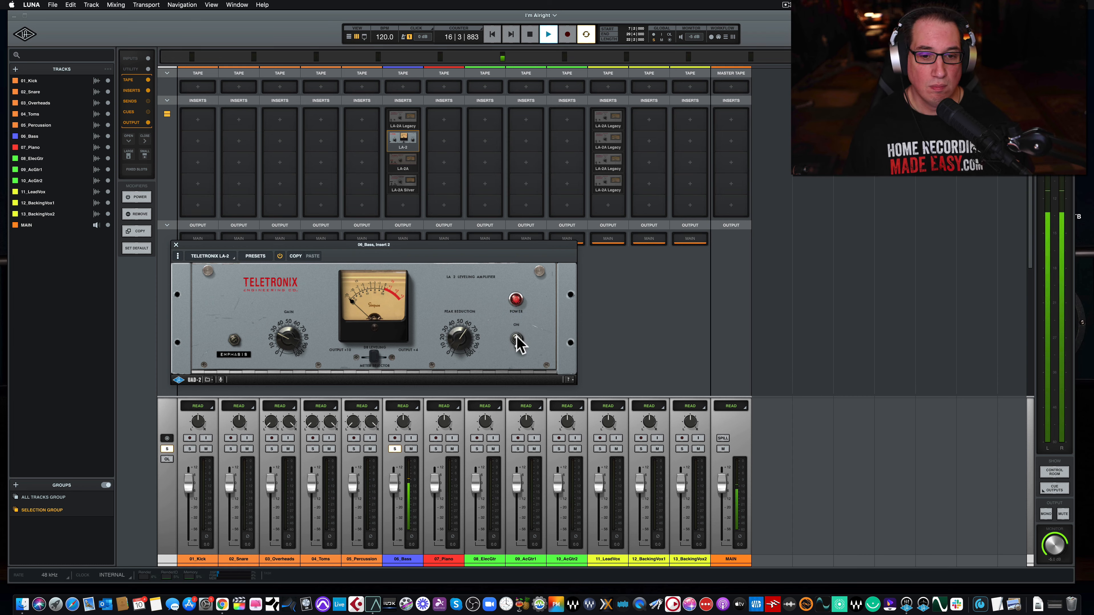
click(516, 338)
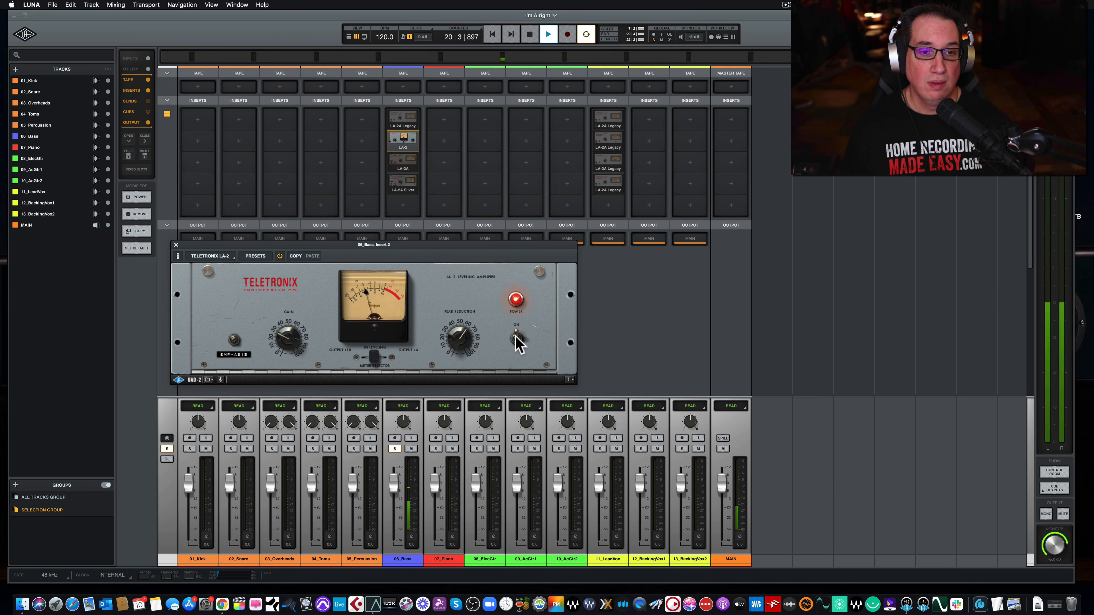
key(space)
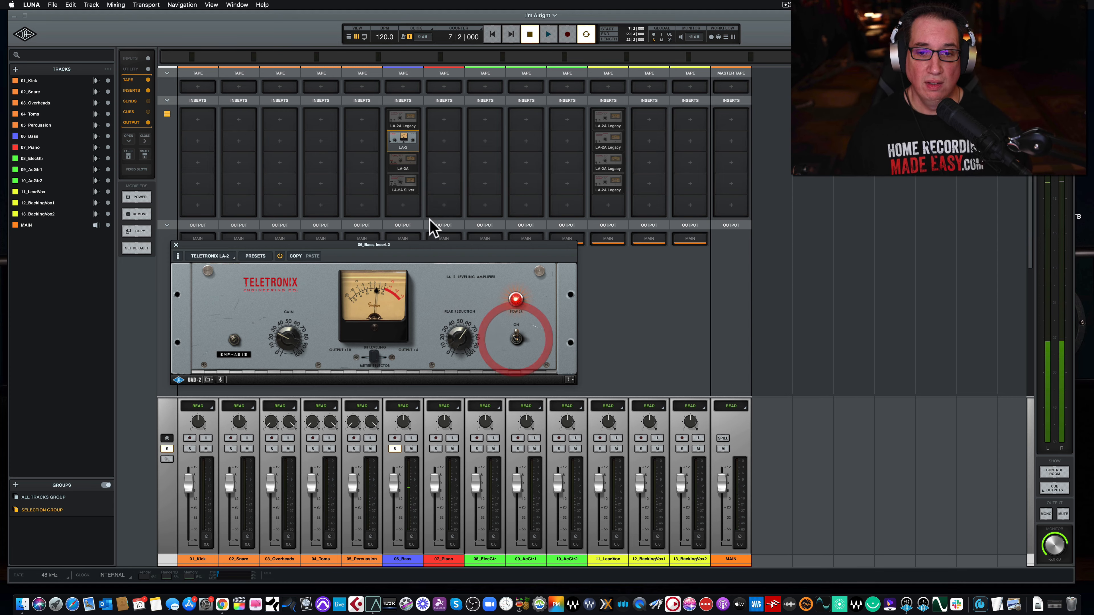
Bypass the LA-2 and move its window aside, and open and enable the LA-2A Gray on the Bass track
drag(278, 250, 288, 443)
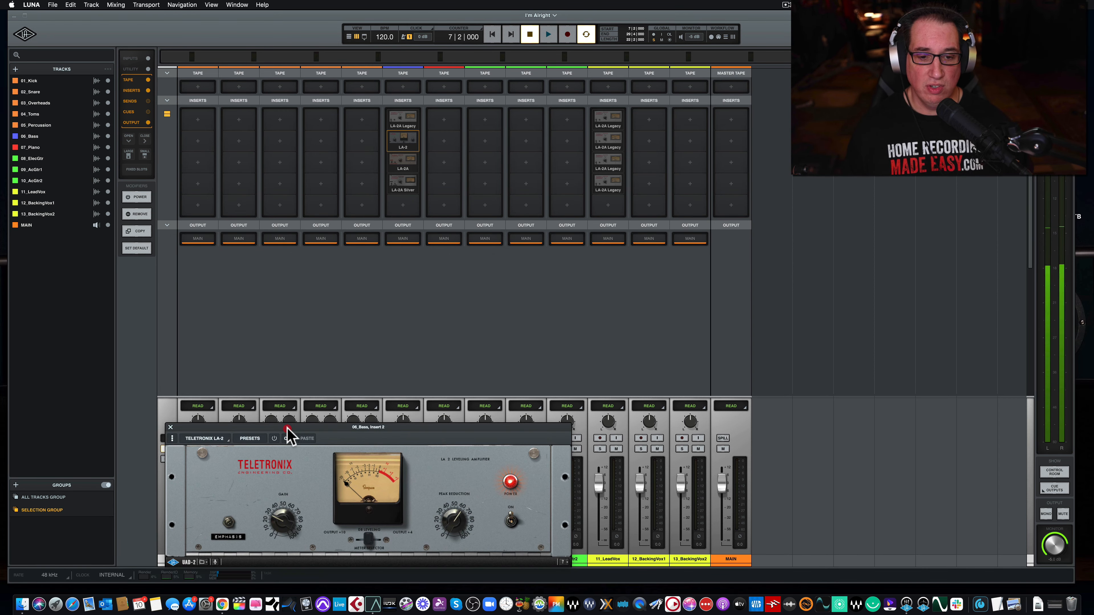
click(403, 165)
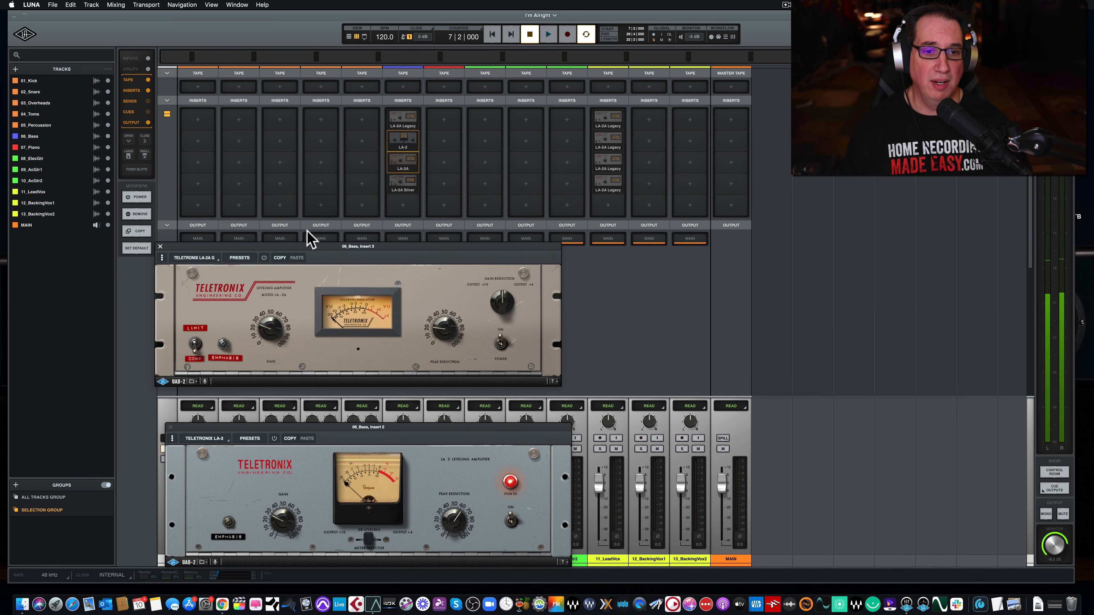
drag(318, 247, 325, 265)
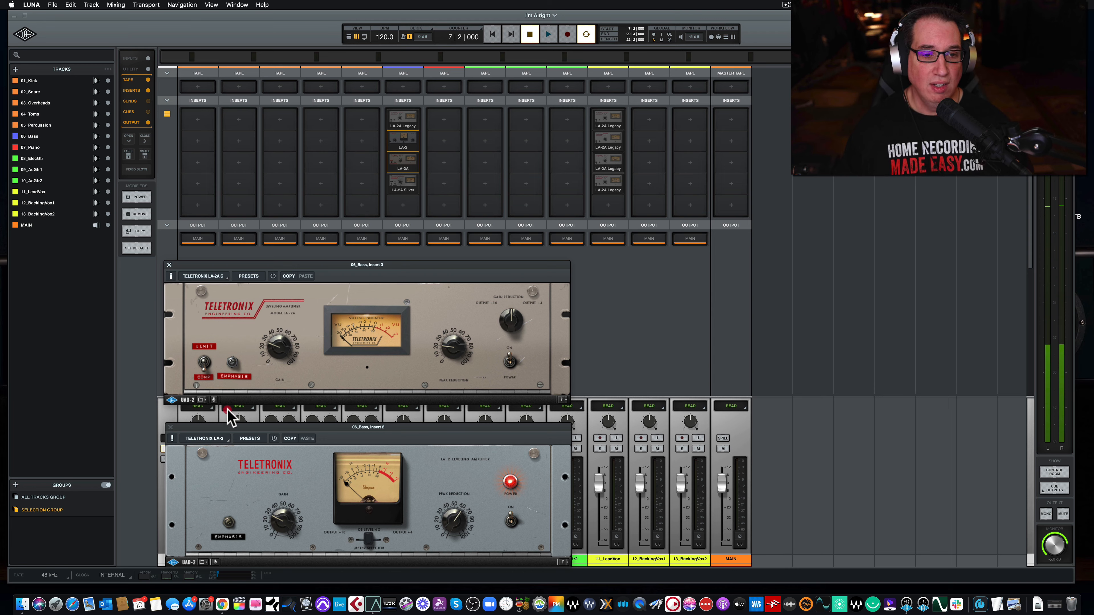
click(234, 288)
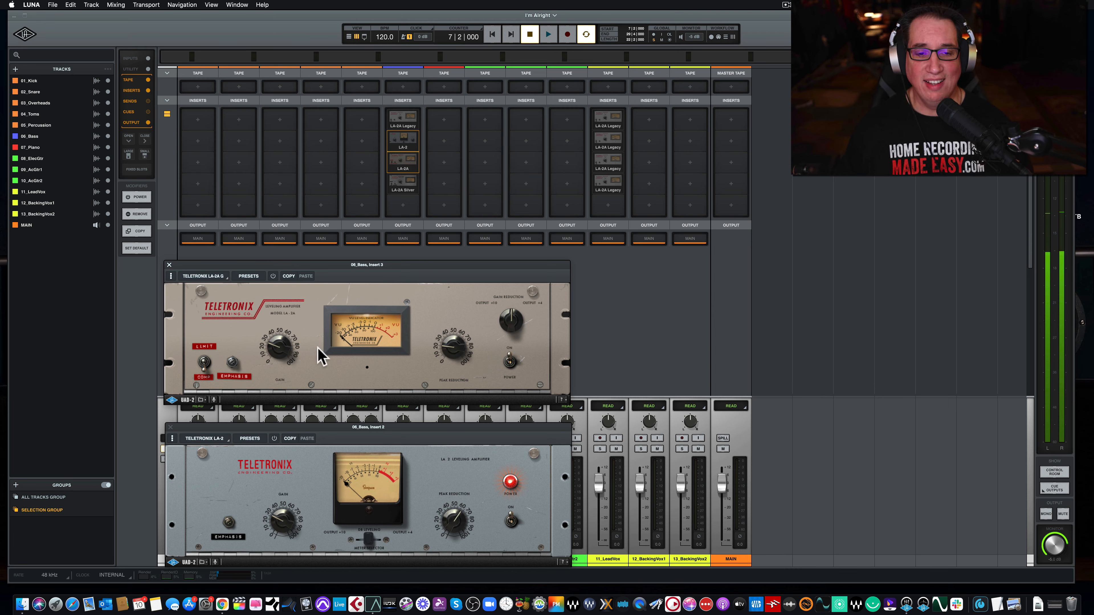
click(272, 275)
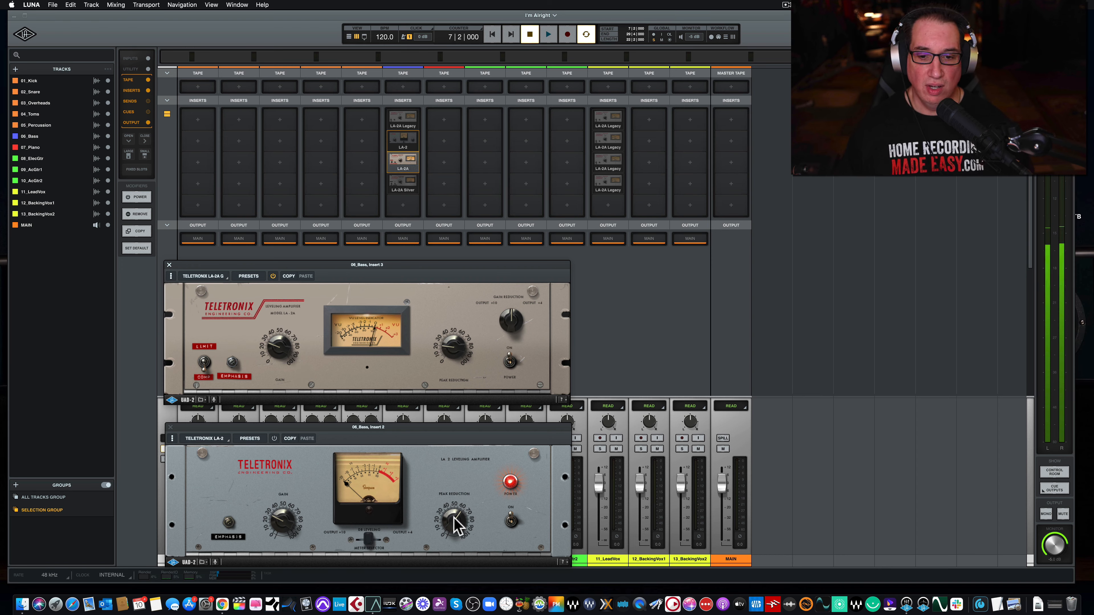
Re-enable the LA-2 plug-in on the Bass track but turn off its power switch
click(274, 438)
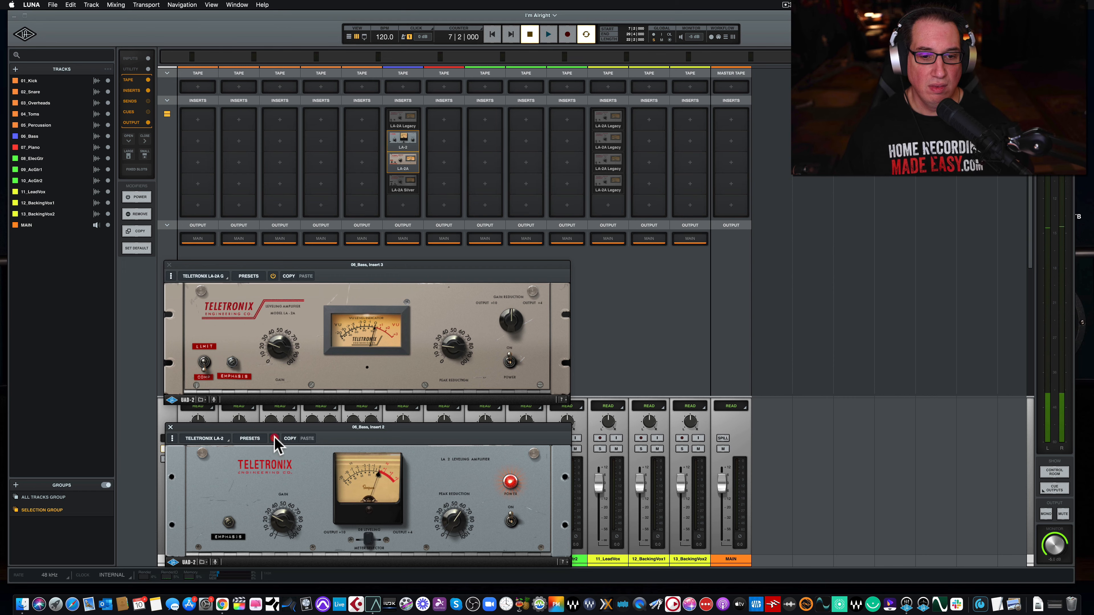
click(274, 438)
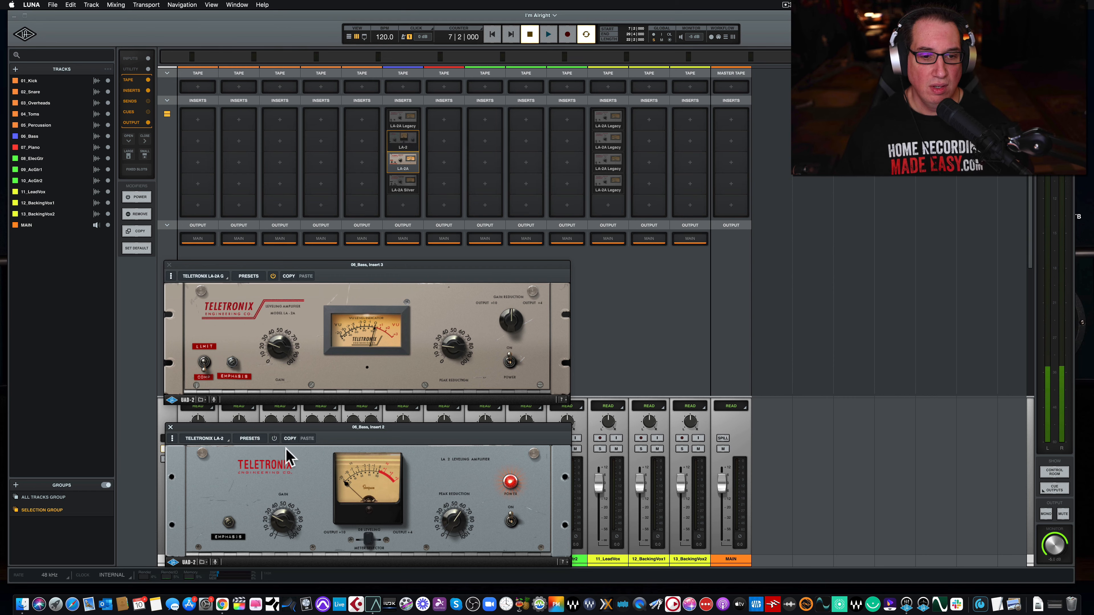
click(274, 438)
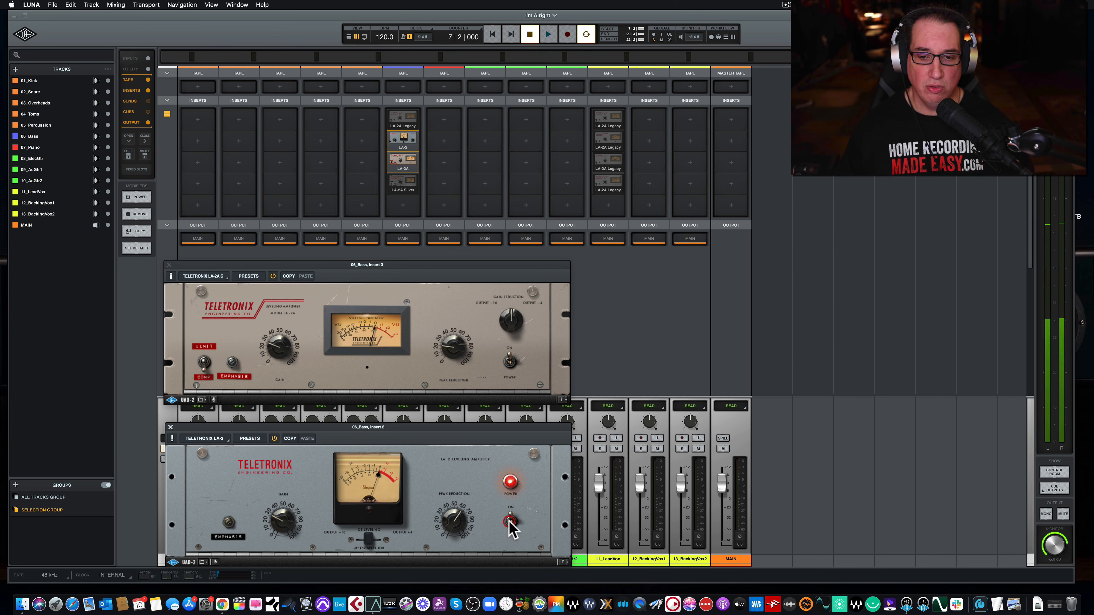
click(511, 521)
Play the soloed bass while adjusting the LA-2A Gray's Peak Reduction, and stop playback
key(space)
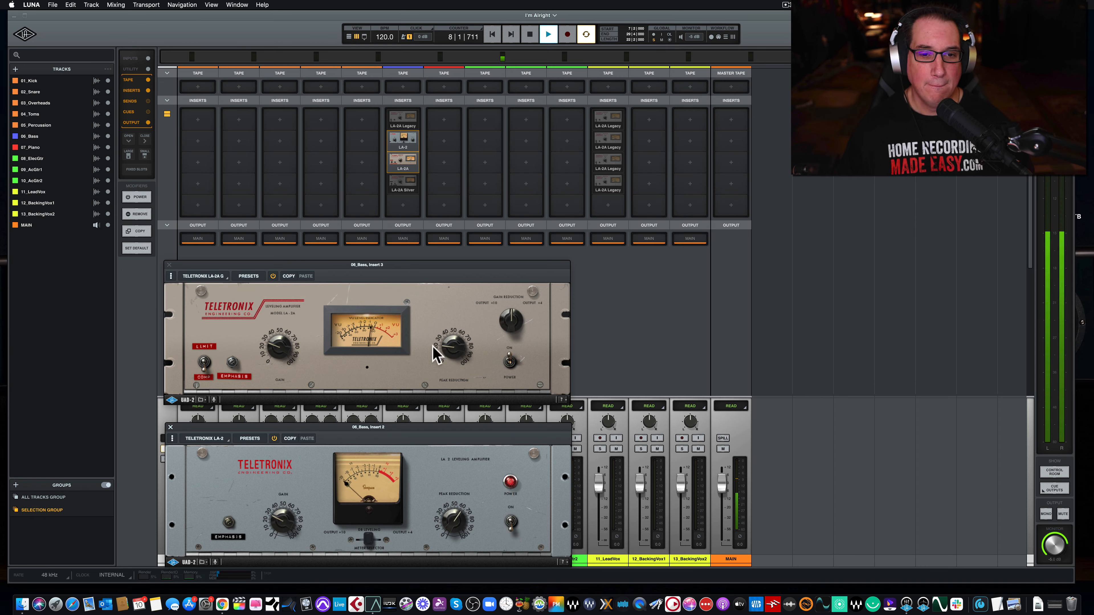
click(439, 336)
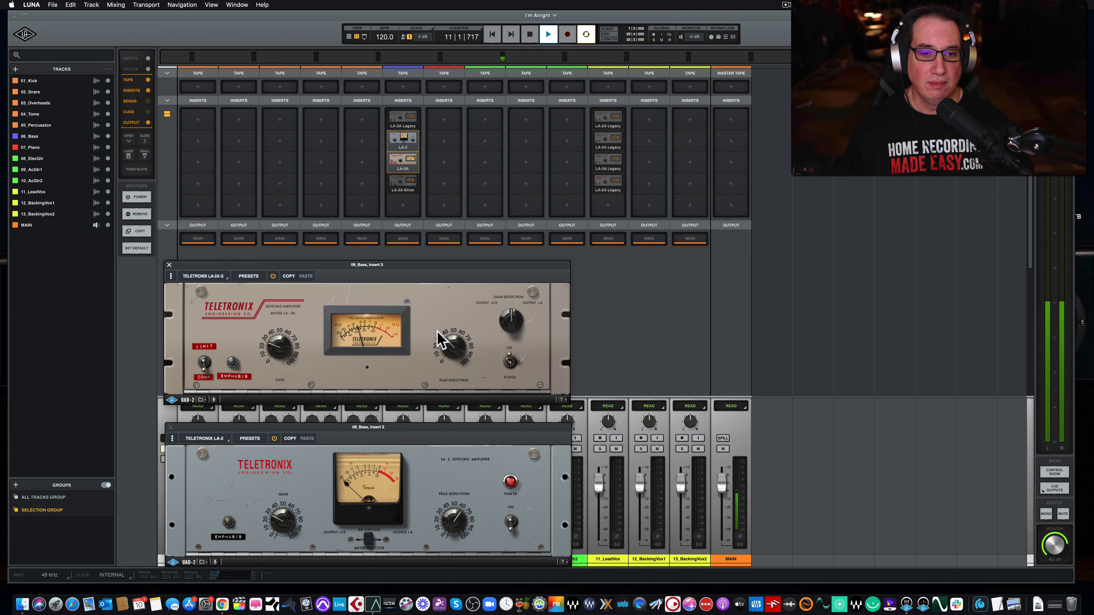
click(437, 339)
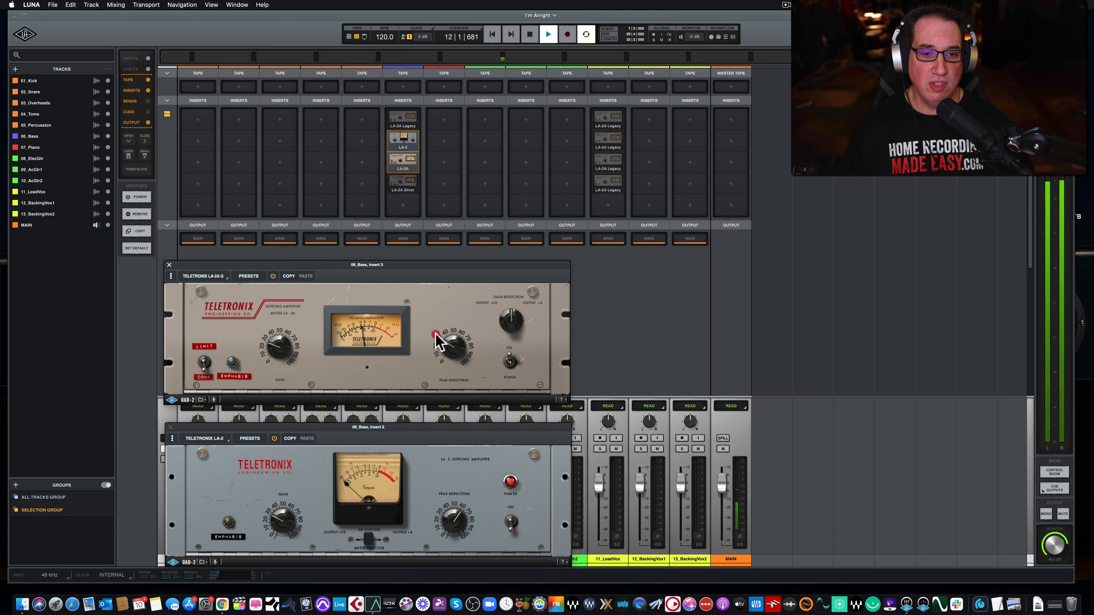
key(space)
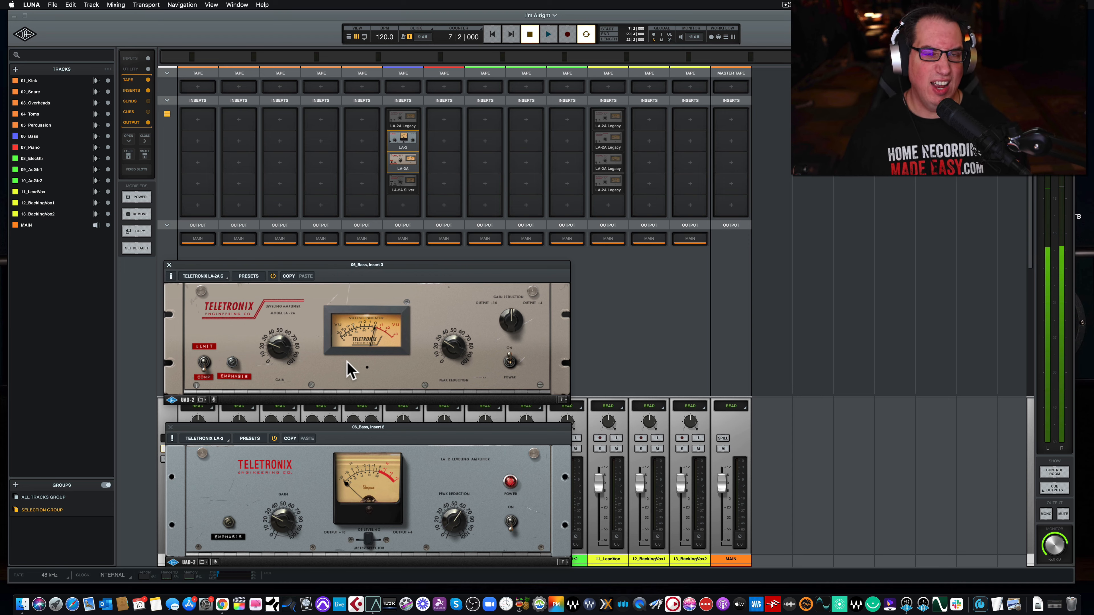
Play the soloed bass while alternating the LA-2A Gray's power switch, leaving it powered on
key(space)
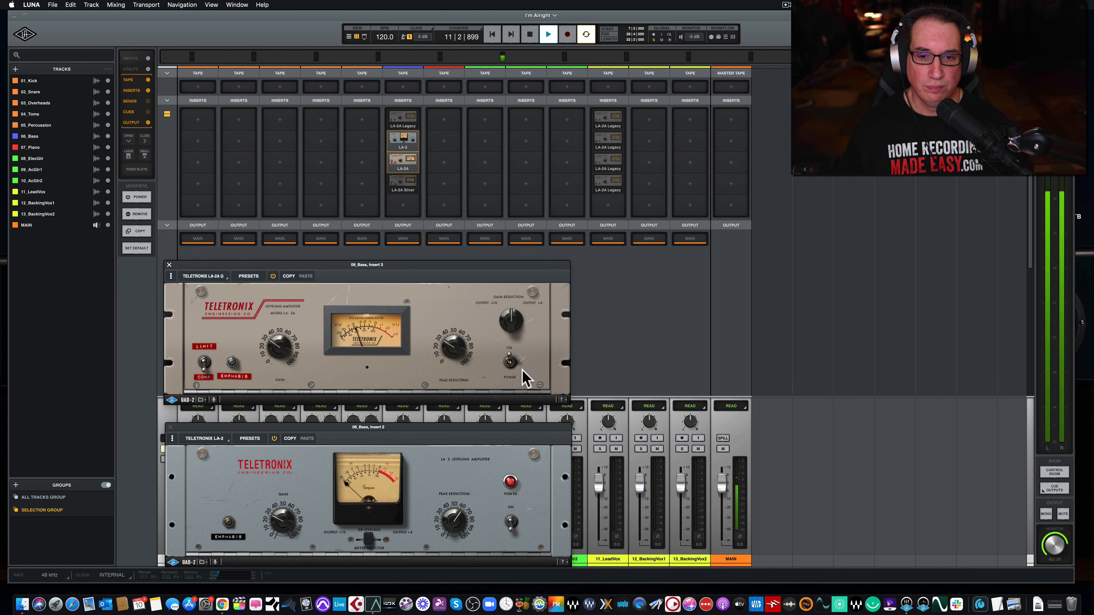
click(510, 363)
click(273, 351)
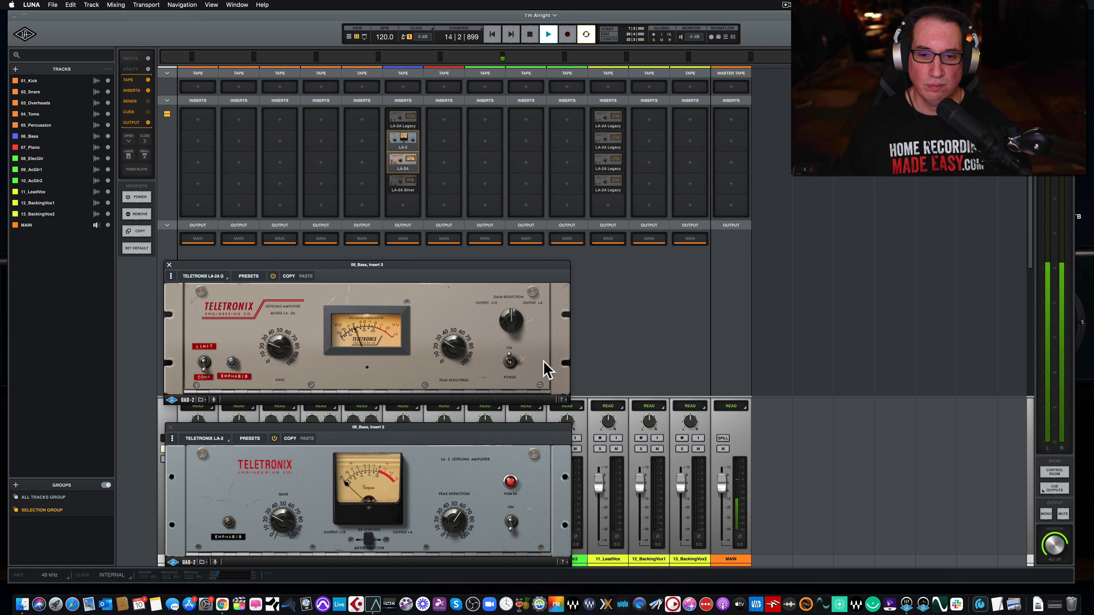
click(510, 364)
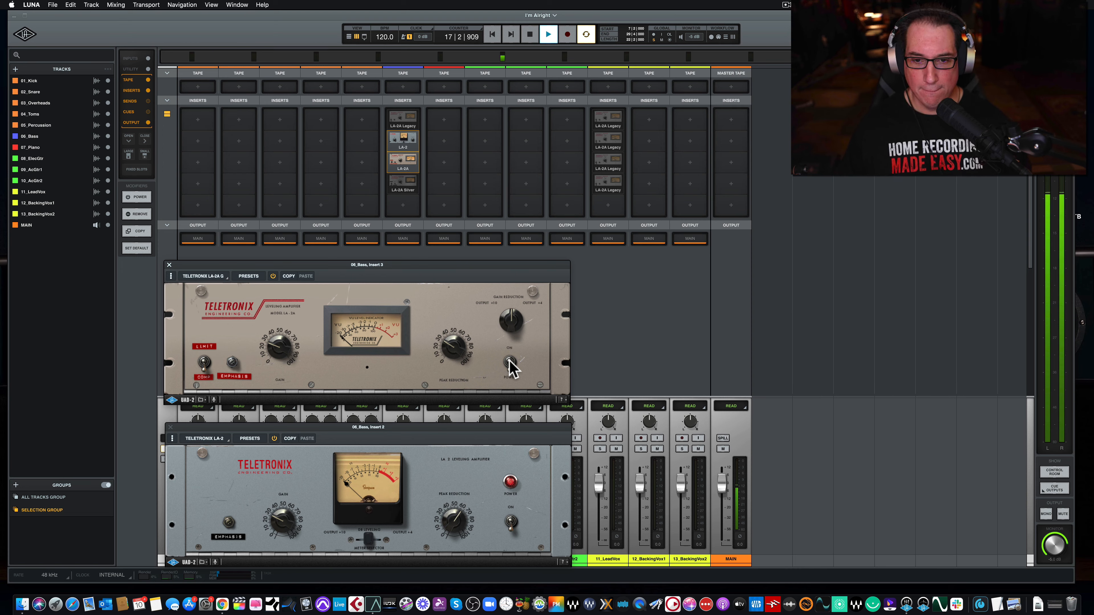
click(509, 362)
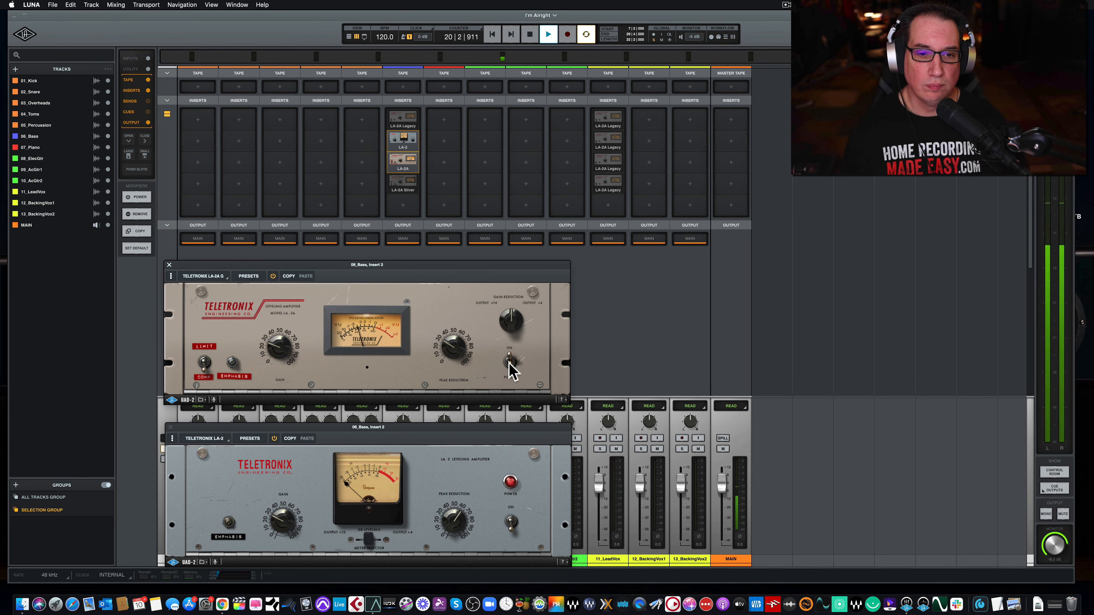
click(509, 364)
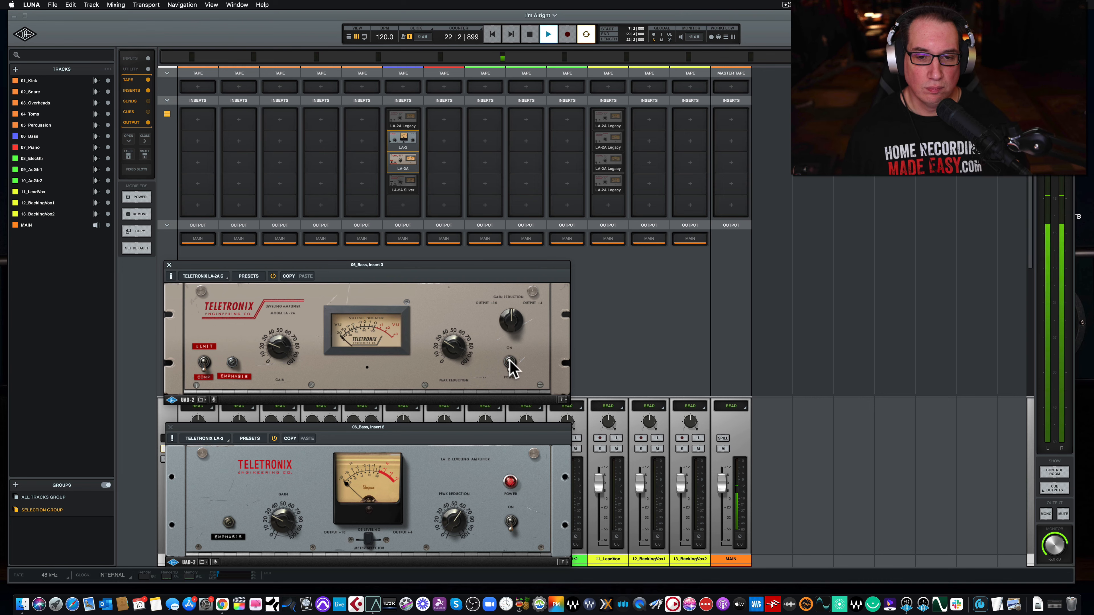
click(509, 363)
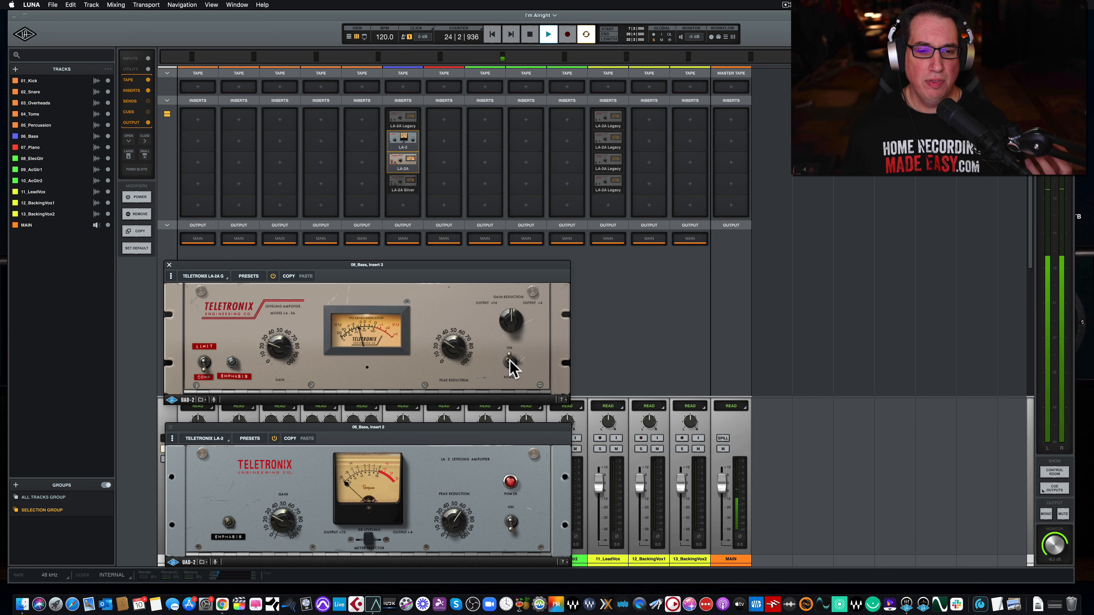
Try the LA-2A Gray's Emphasis control while the bass plays, and stop playback
drag(427, 270, 427, 272)
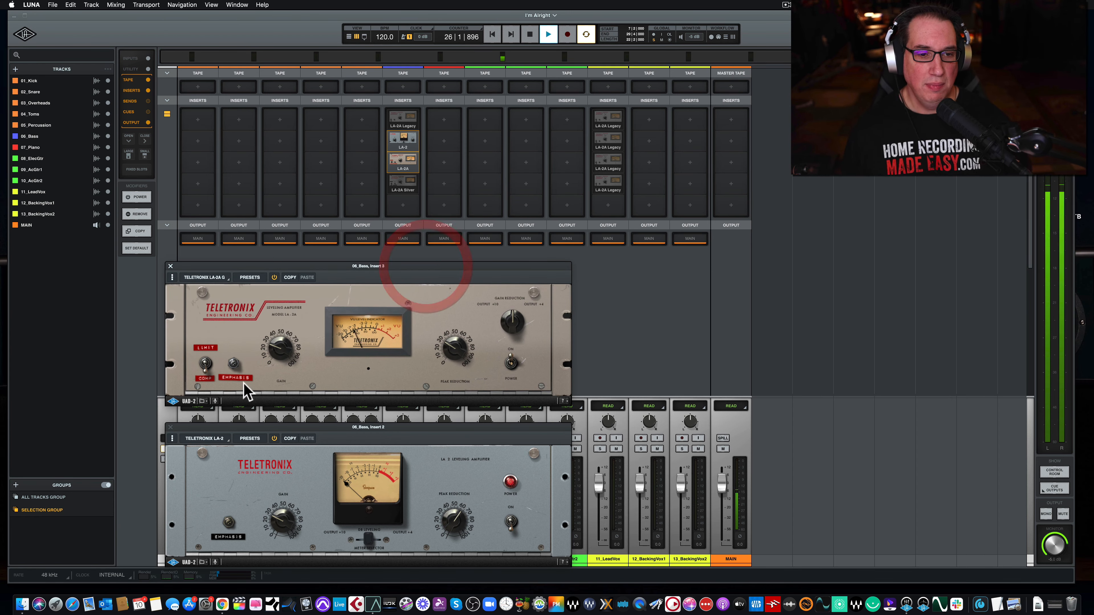
click(233, 359)
drag(233, 361, 234, 397)
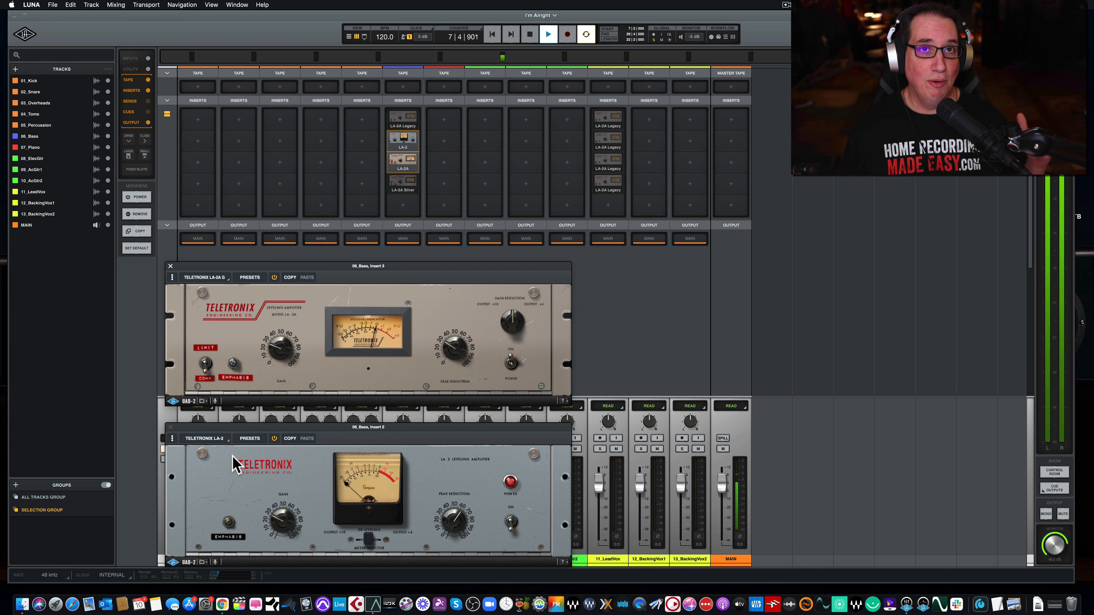
click(234, 365)
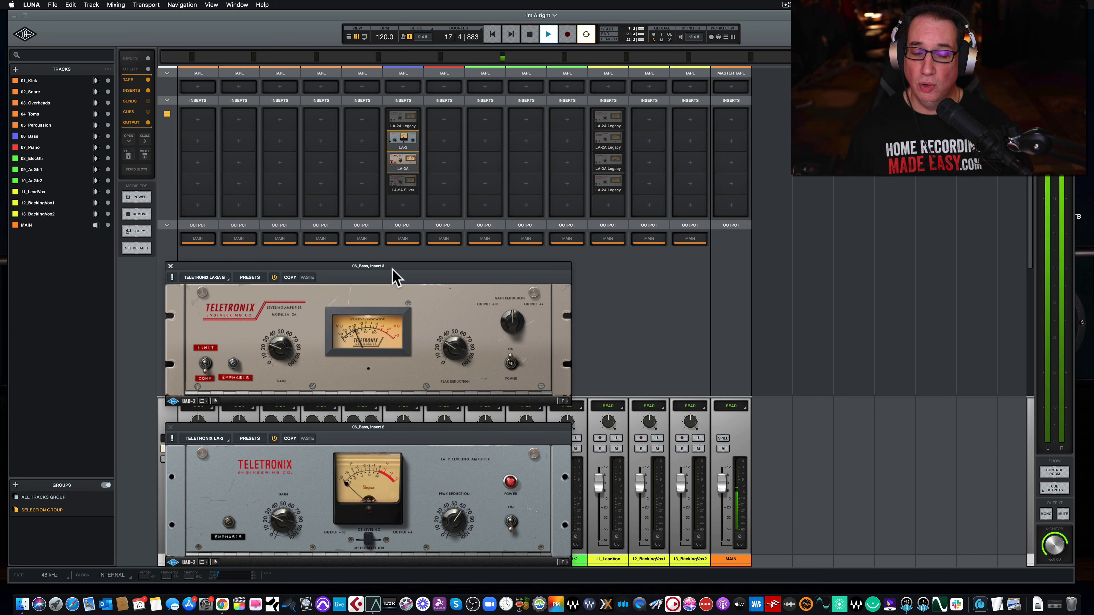
key(space)
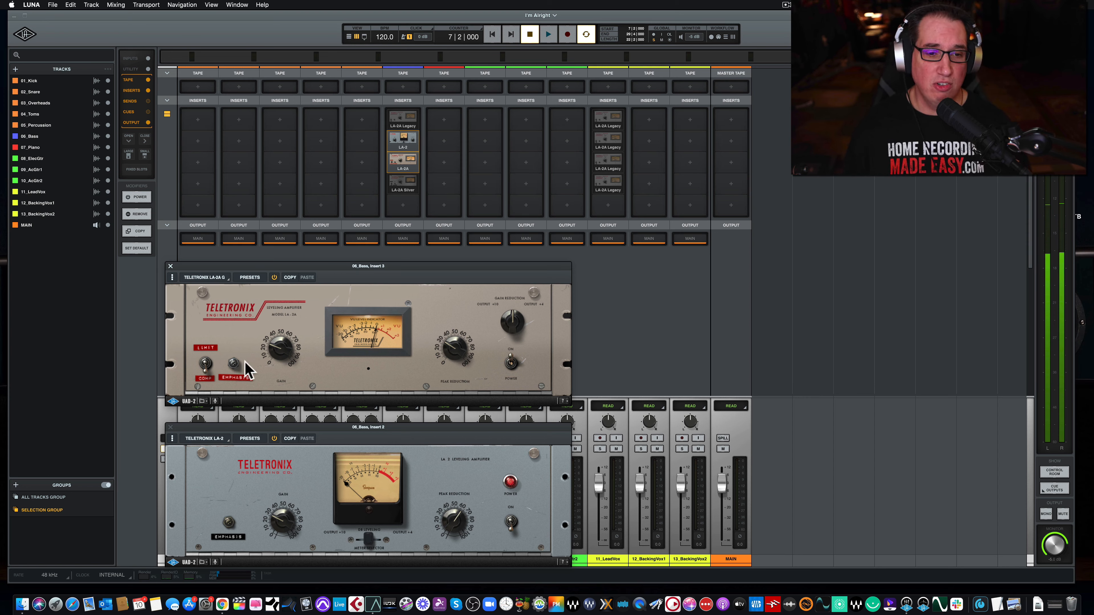
Replay the bass, turn off the LA-2A Gray's power switch and stop playback
key(space)
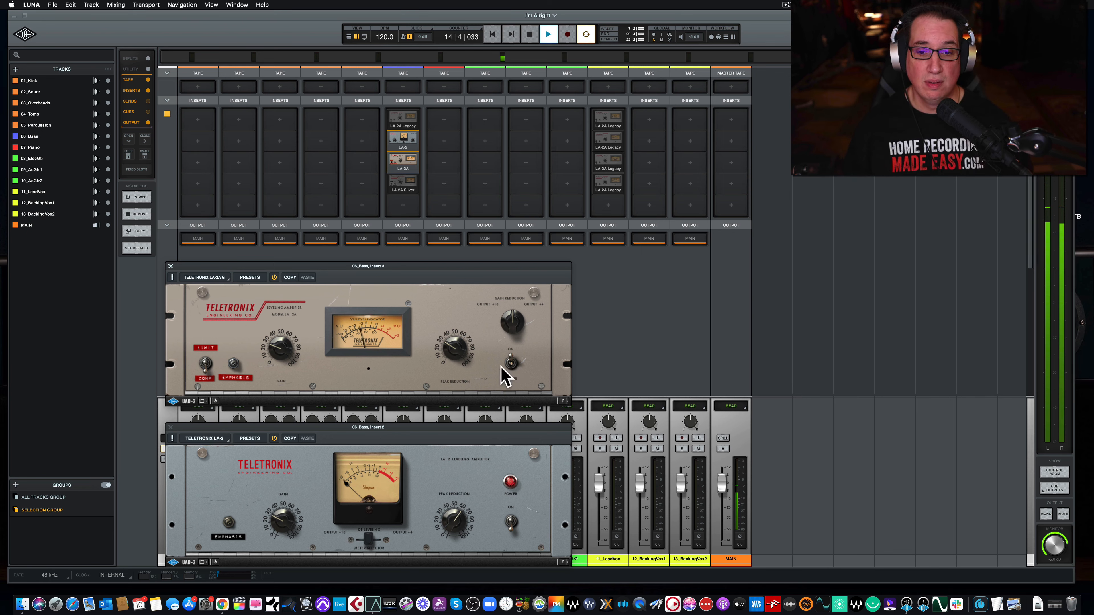
click(510, 364)
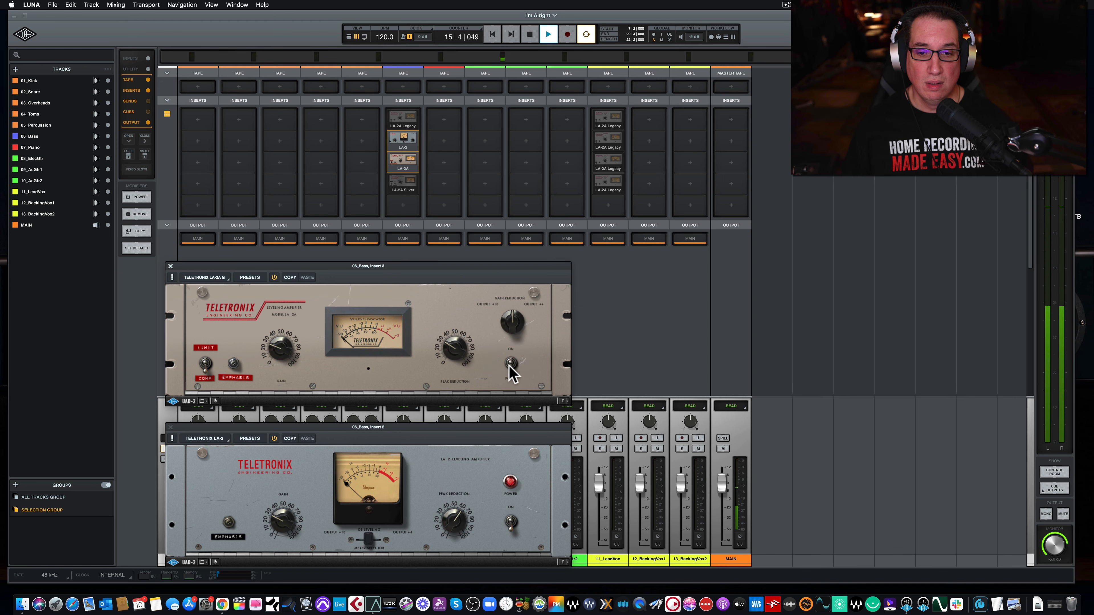
key(space)
Open the LA-2A Silver on the Bass track, arrange its window above the Gray and LA-2 windows, and enable the plug-in
drag(362, 266, 362, 278)
click(401, 184)
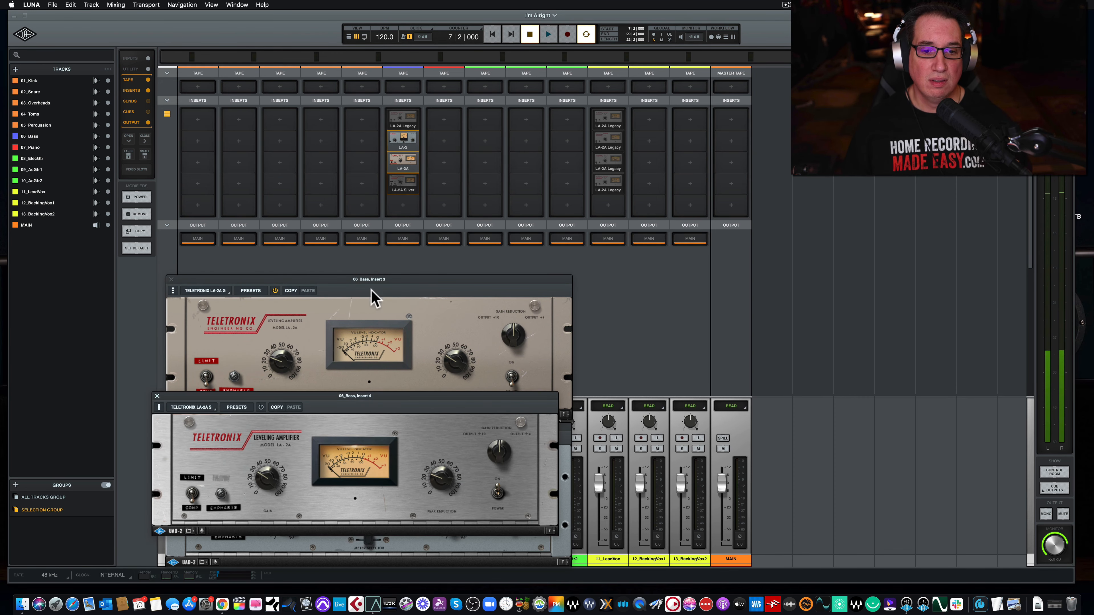
drag(355, 400, 375, 131)
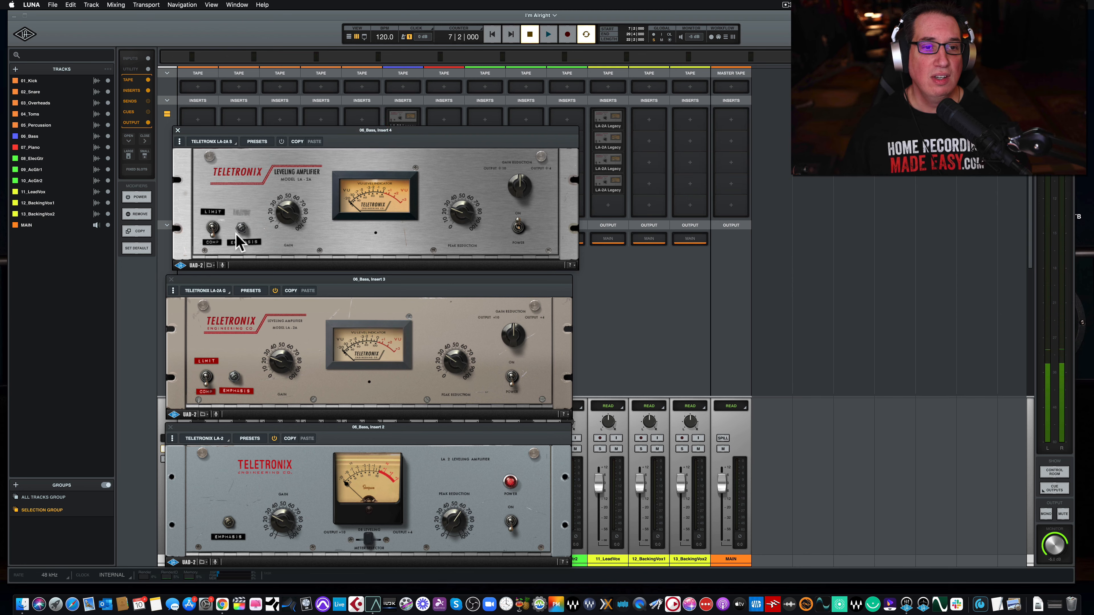
click(246, 161)
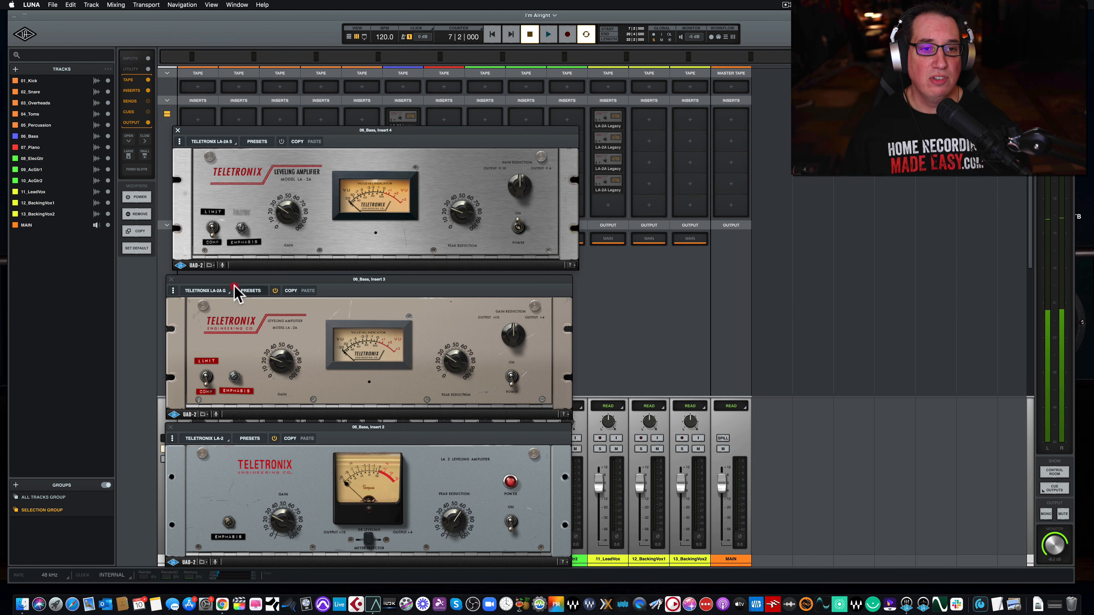
click(247, 131)
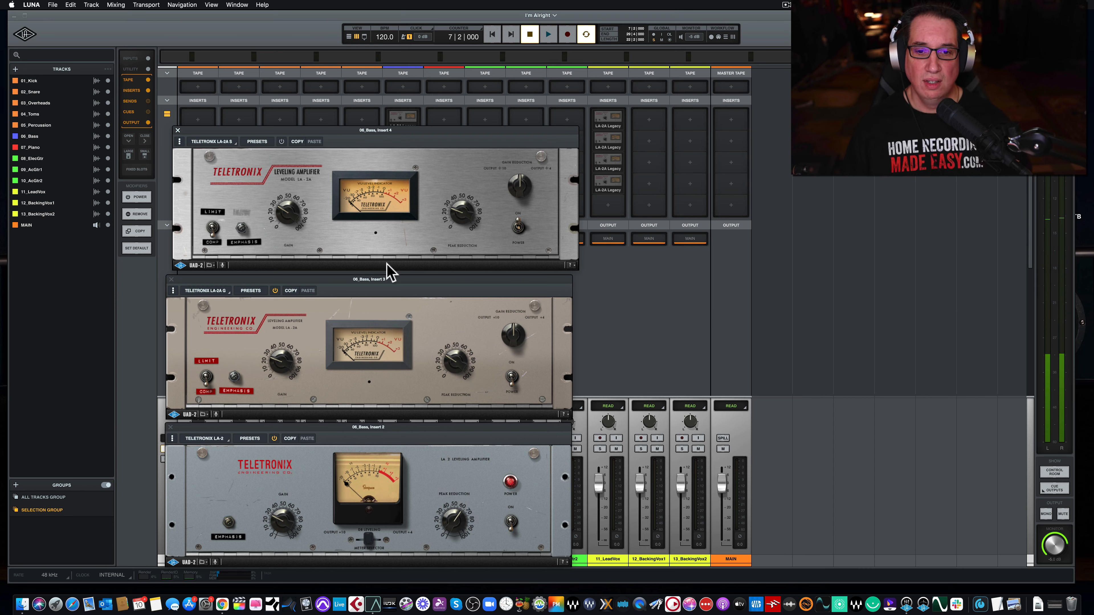
click(281, 141)
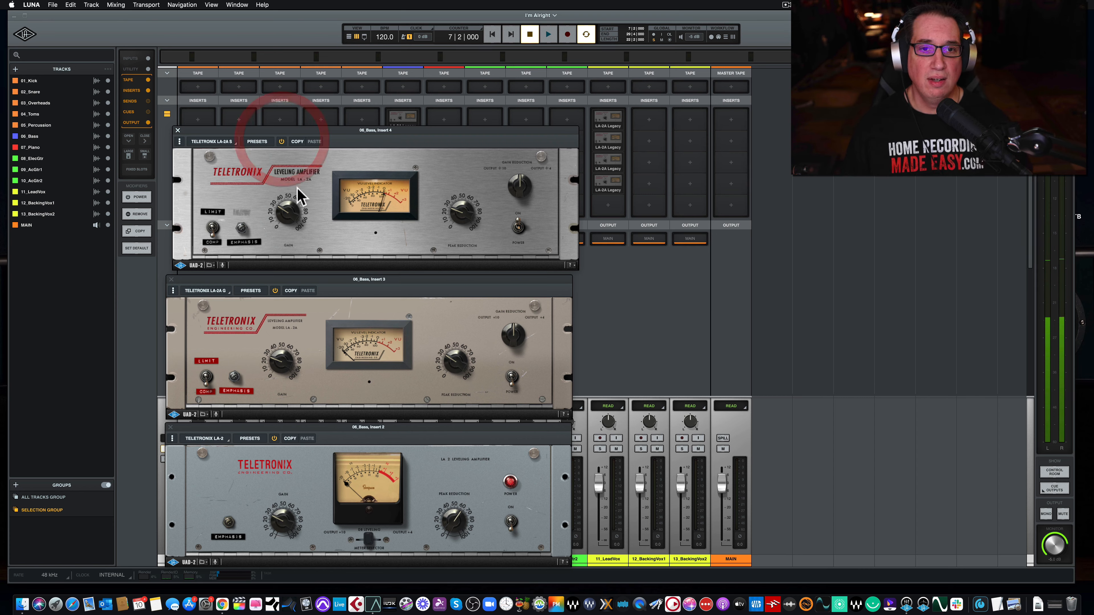
Play the bass while adjusting the LA-2A Silver's Peak Reduction and comparing it with its power switch off and on
key(space)
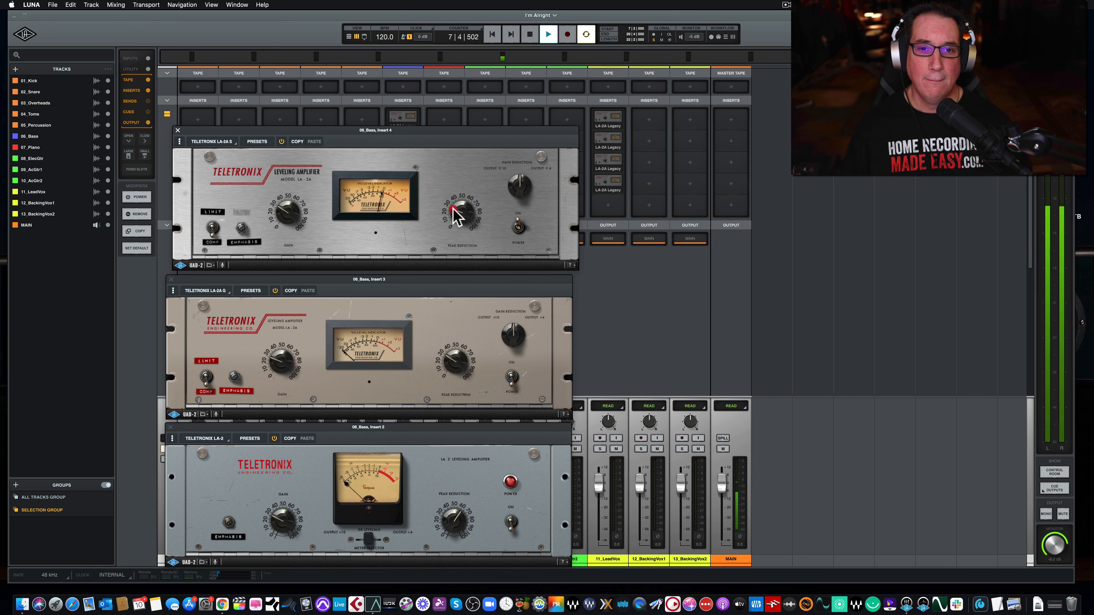
drag(457, 217, 457, 210)
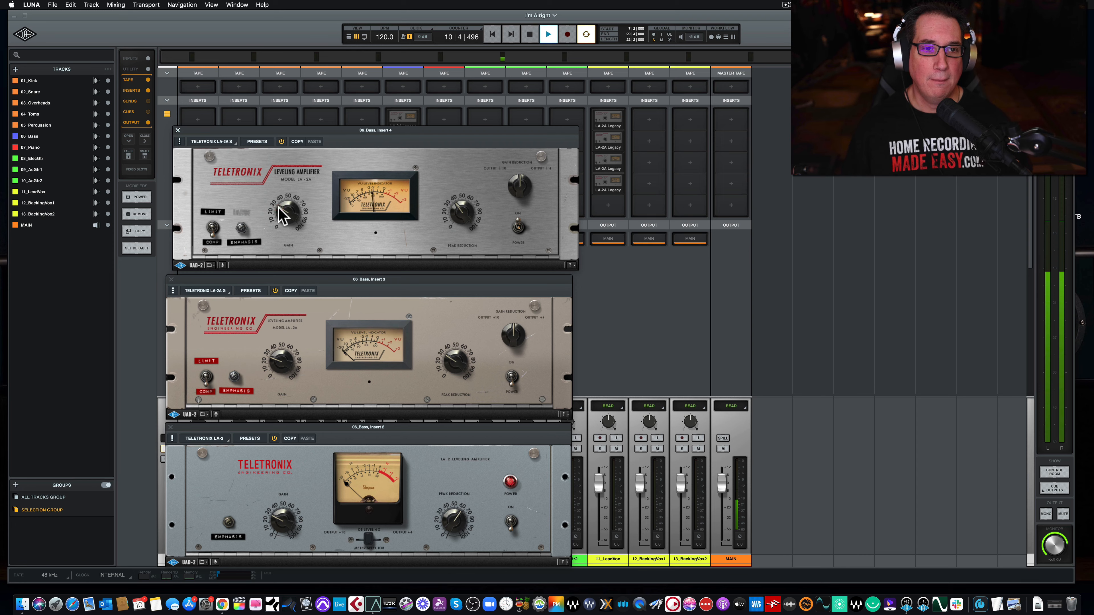
click(518, 227)
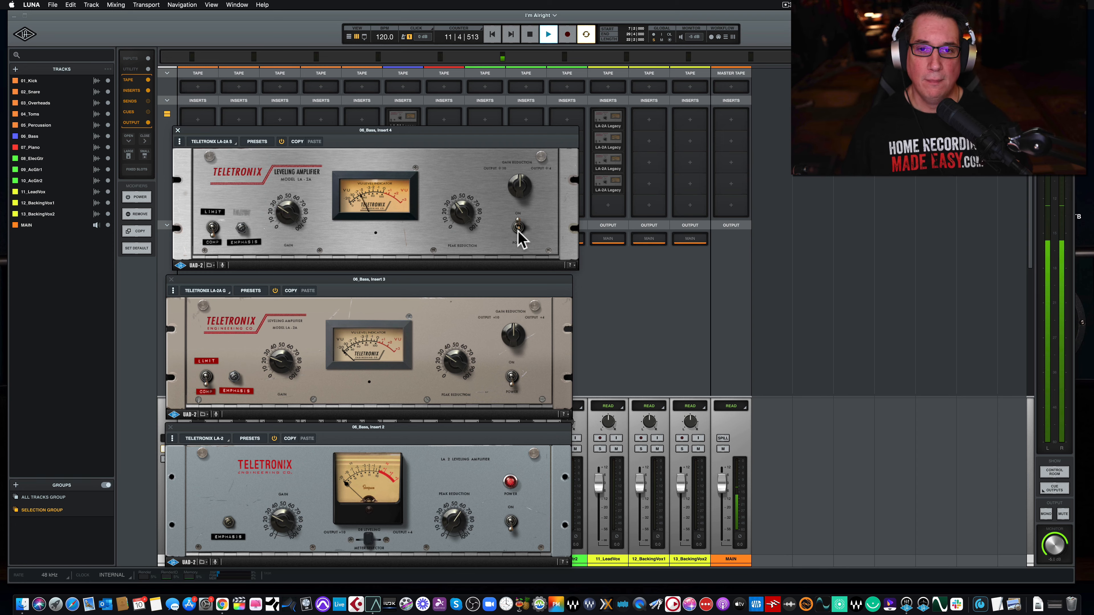
click(519, 227)
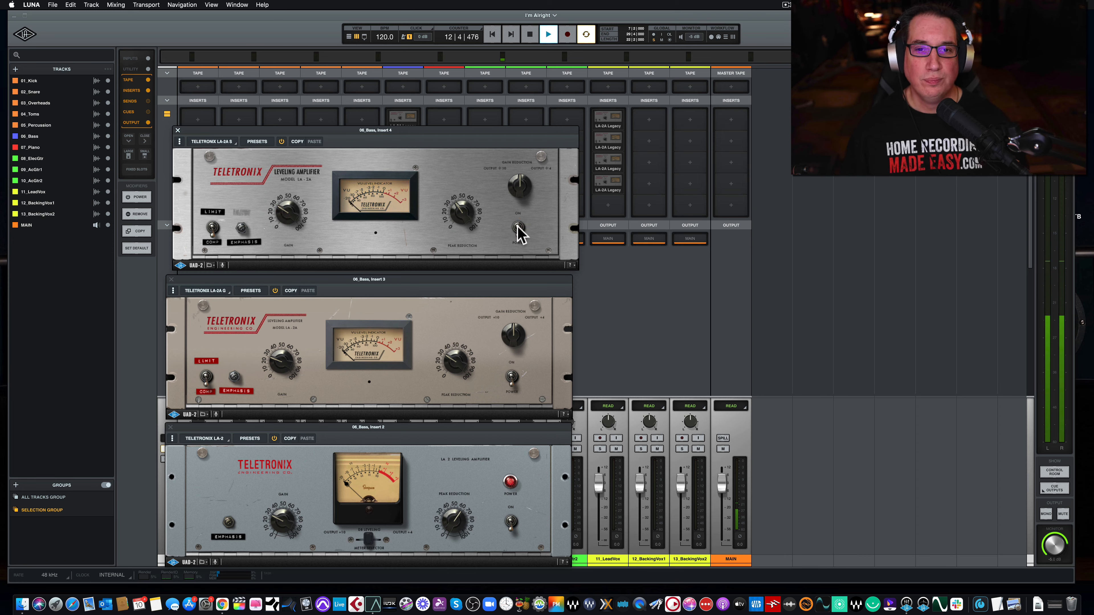
click(518, 227)
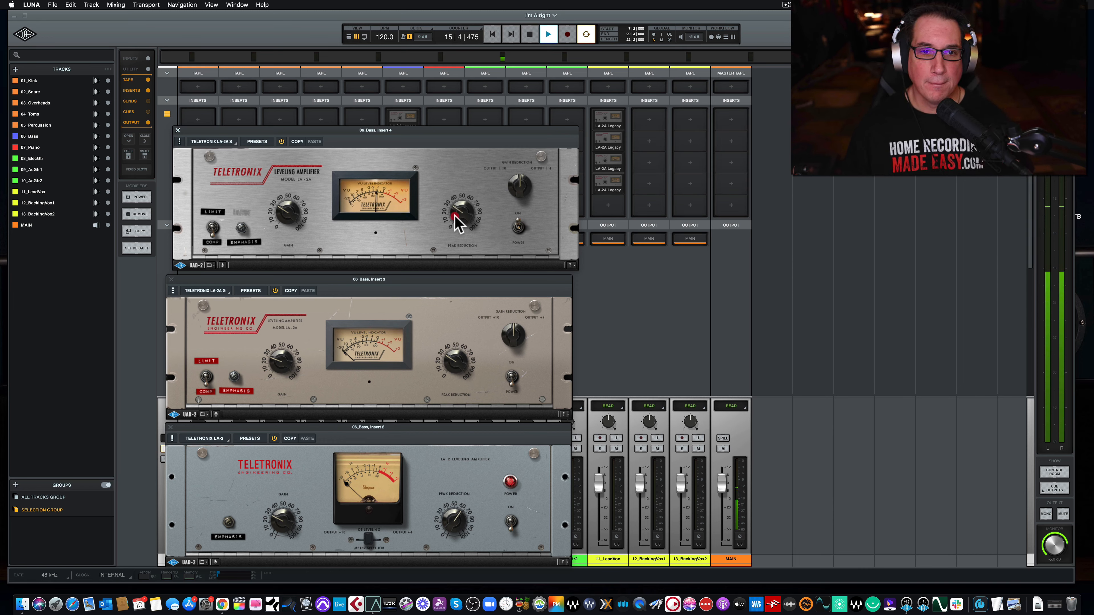
drag(457, 218, 454, 204)
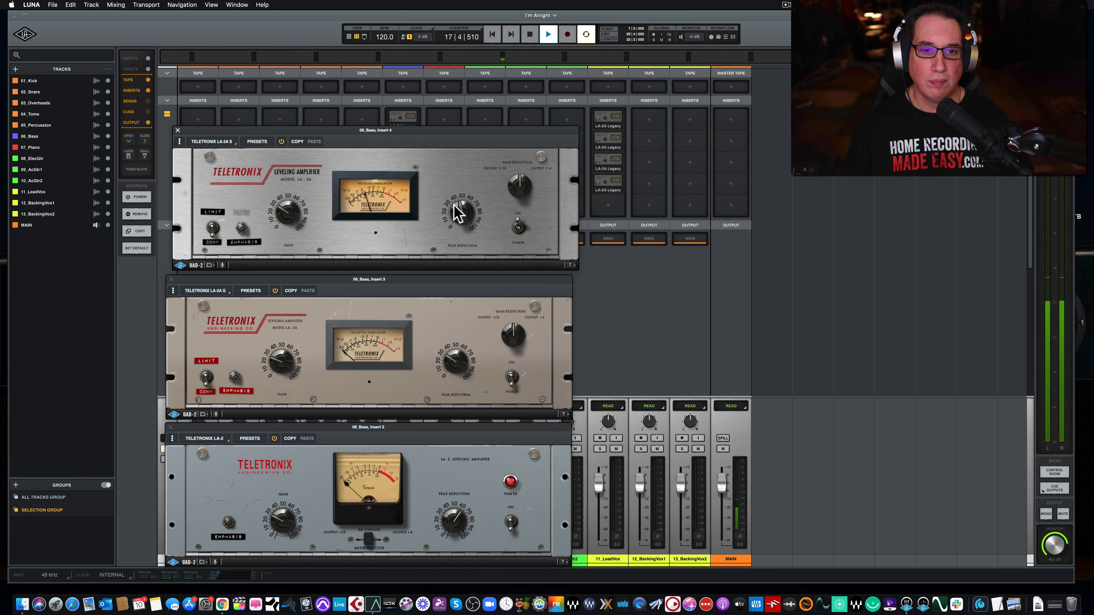
click(458, 213)
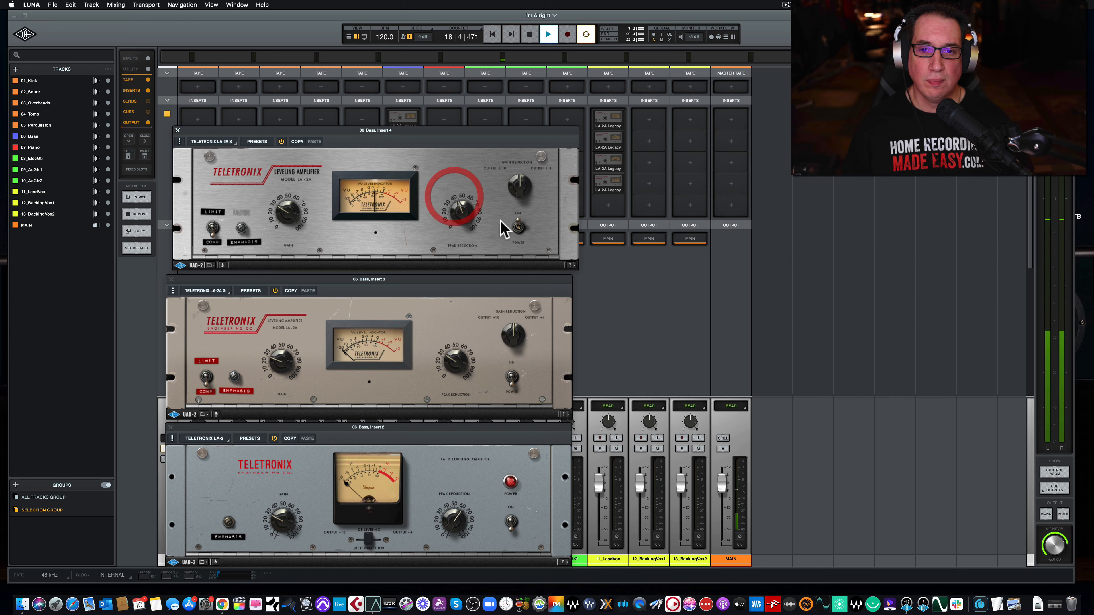
Alternate the LA-2A Silver's power switch during playback, leave it powered on and stop the bass
click(518, 228)
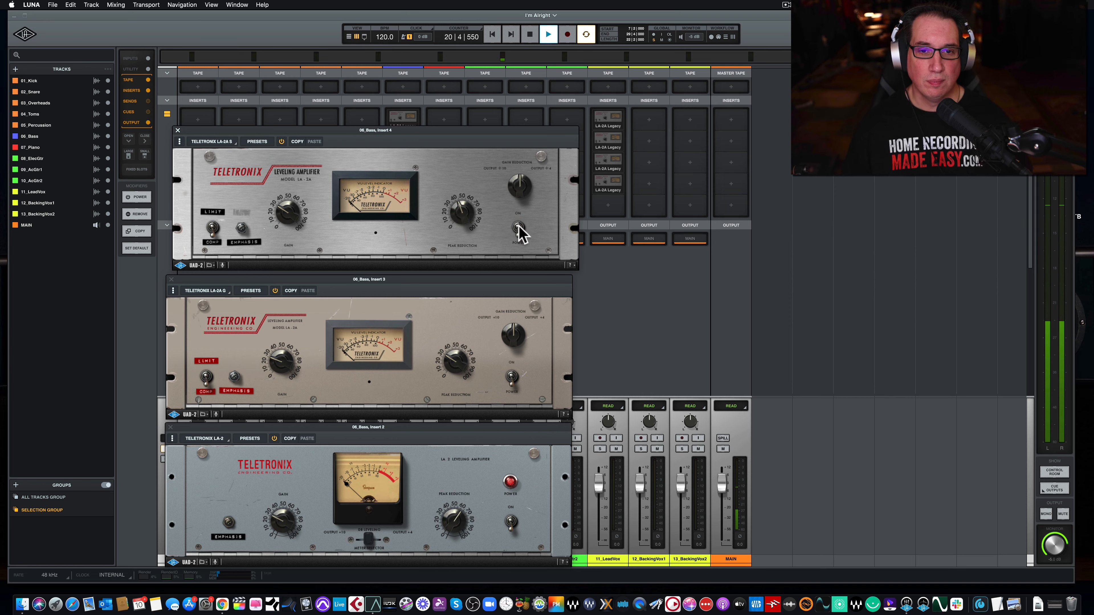
click(518, 229)
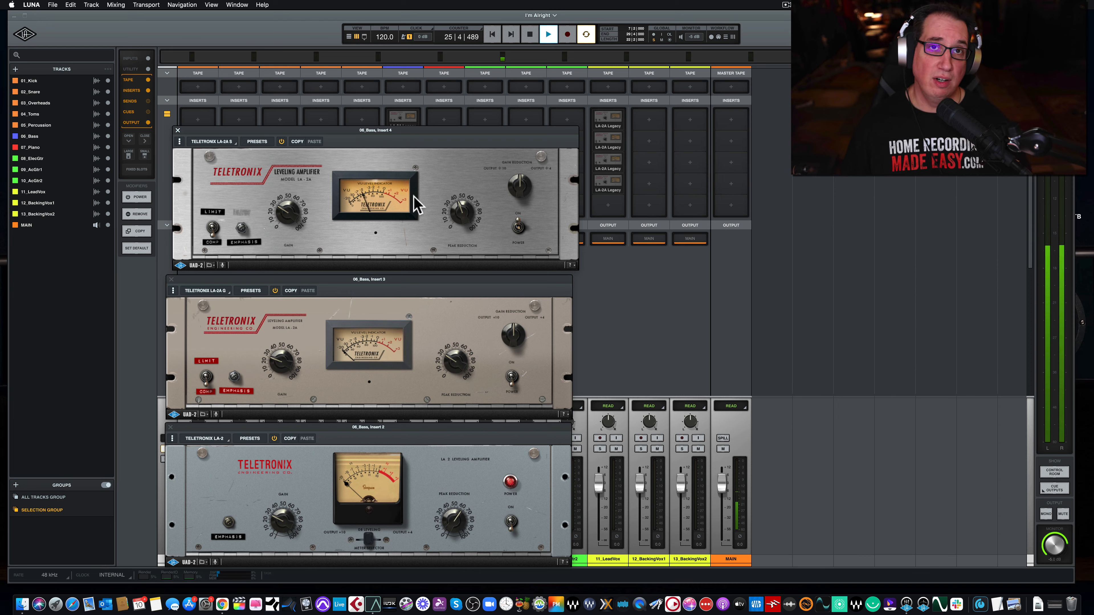
click(519, 229)
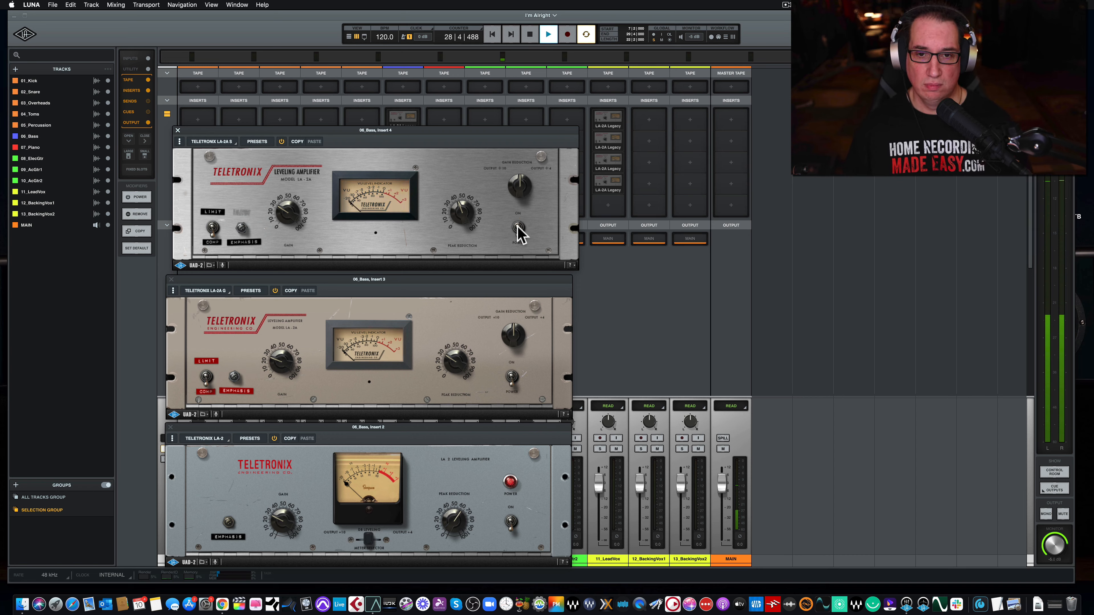
click(518, 228)
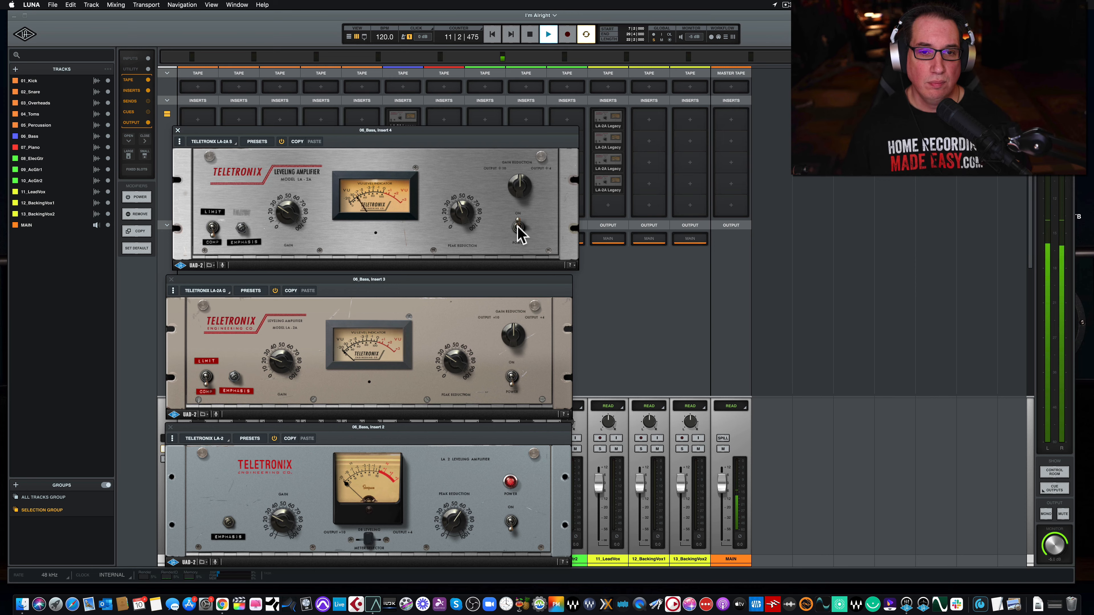
key(space)
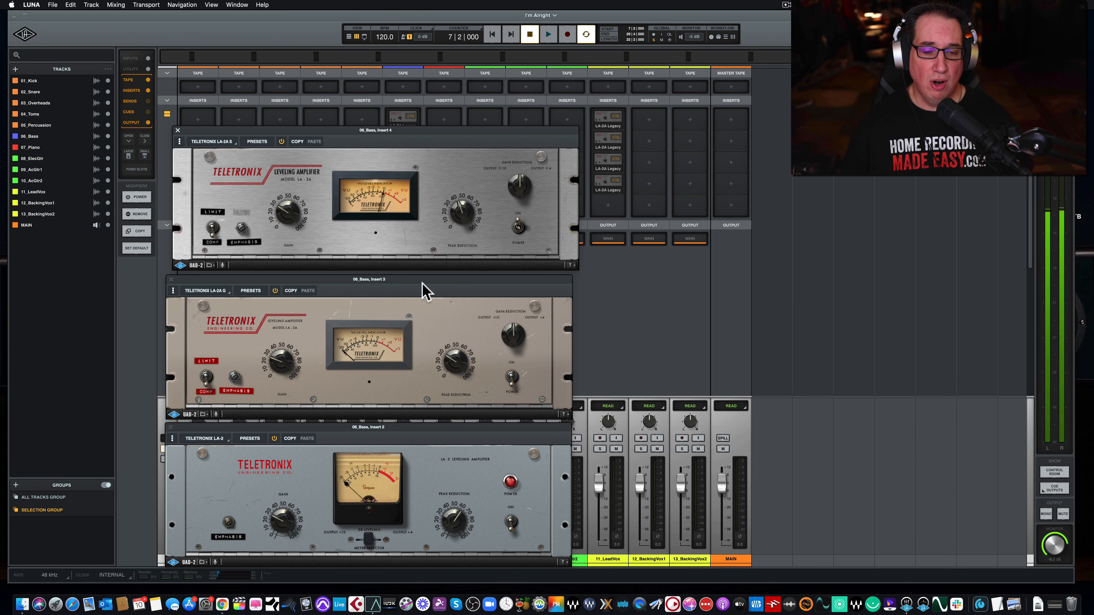
Replay the bass and audition the LA-2A Silver, LA-2A Gray and LA-2 in turn, keeping only one powered on at a time
key(space)
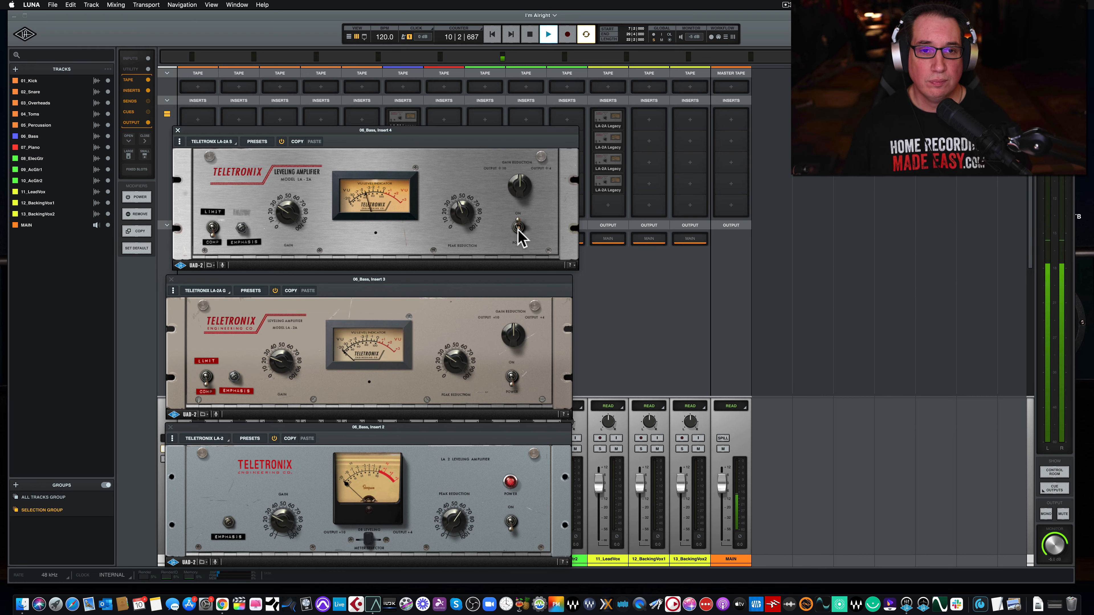
click(518, 228)
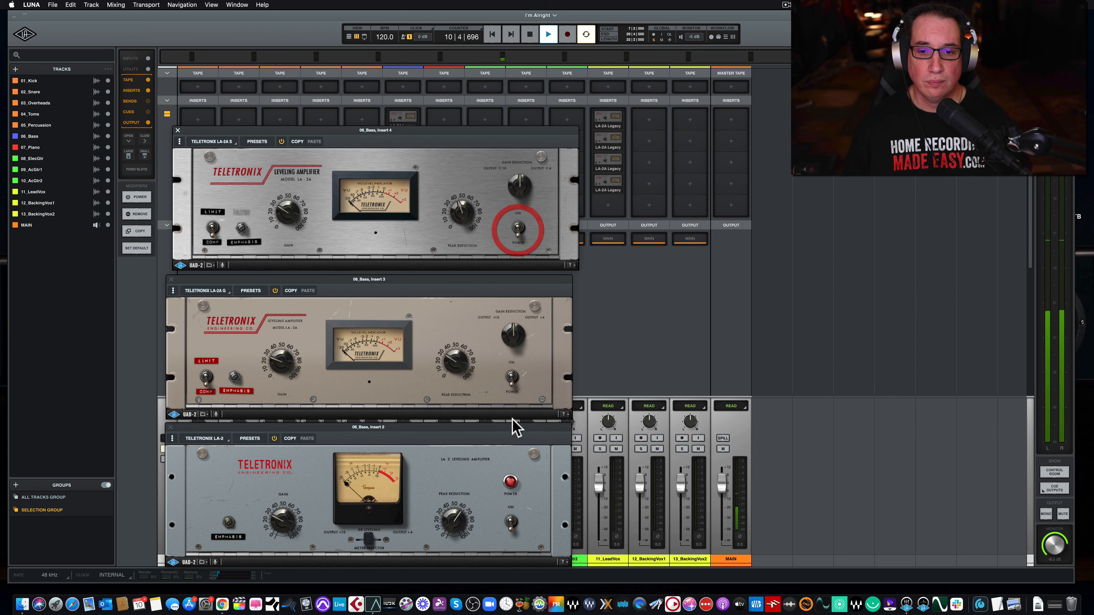
click(513, 376)
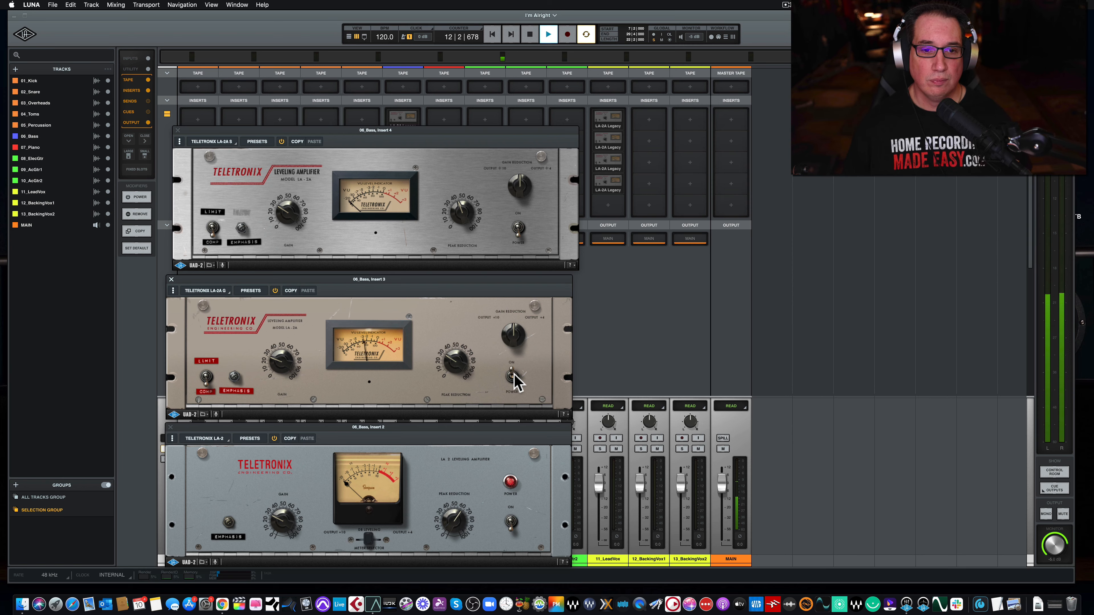
click(447, 357)
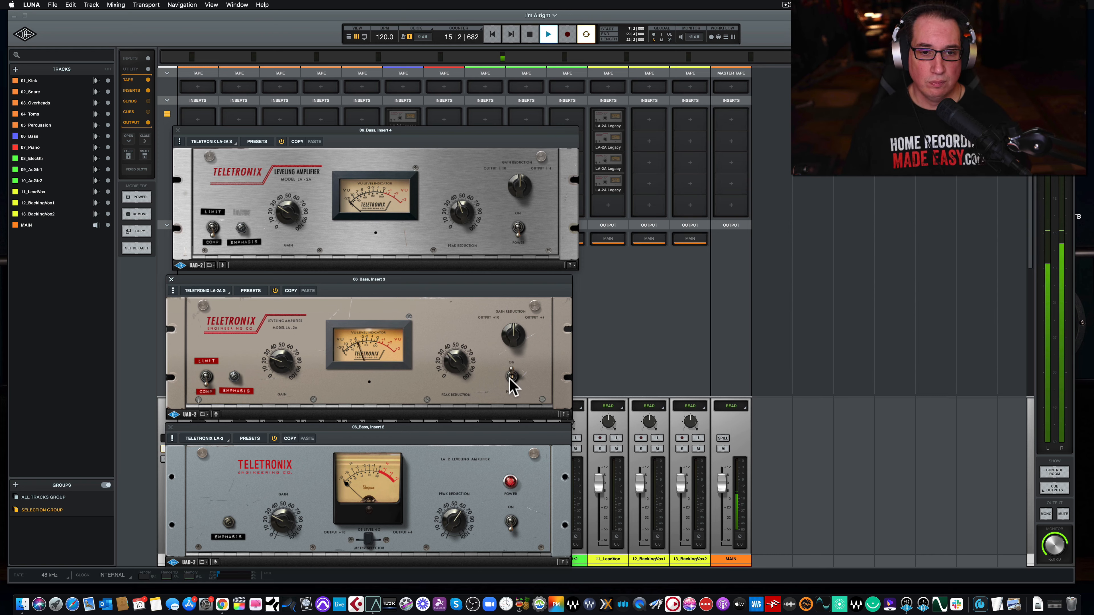
click(511, 377)
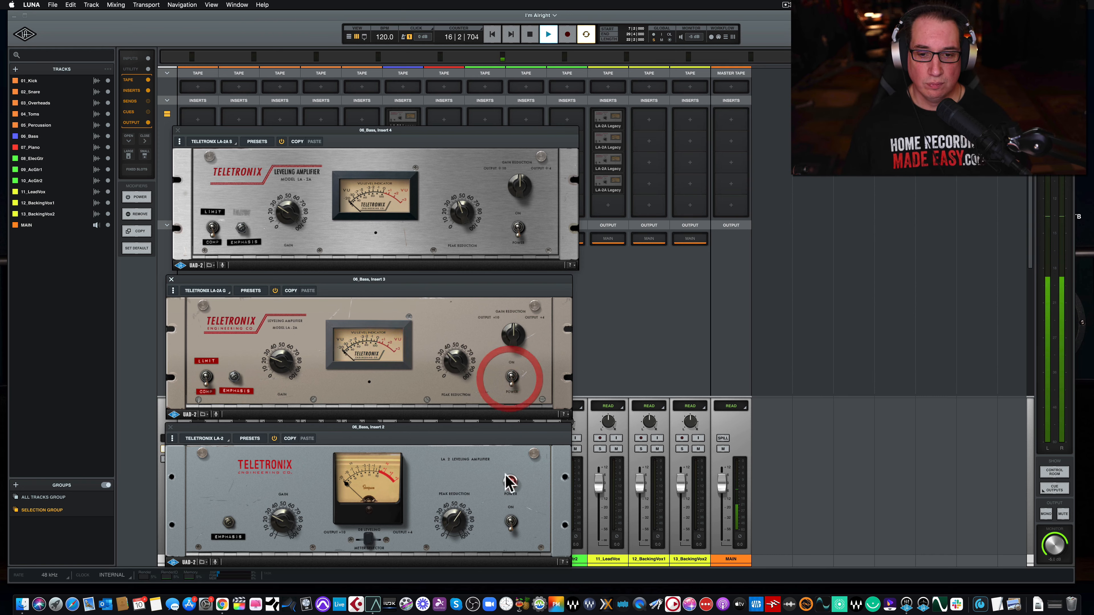
click(509, 520)
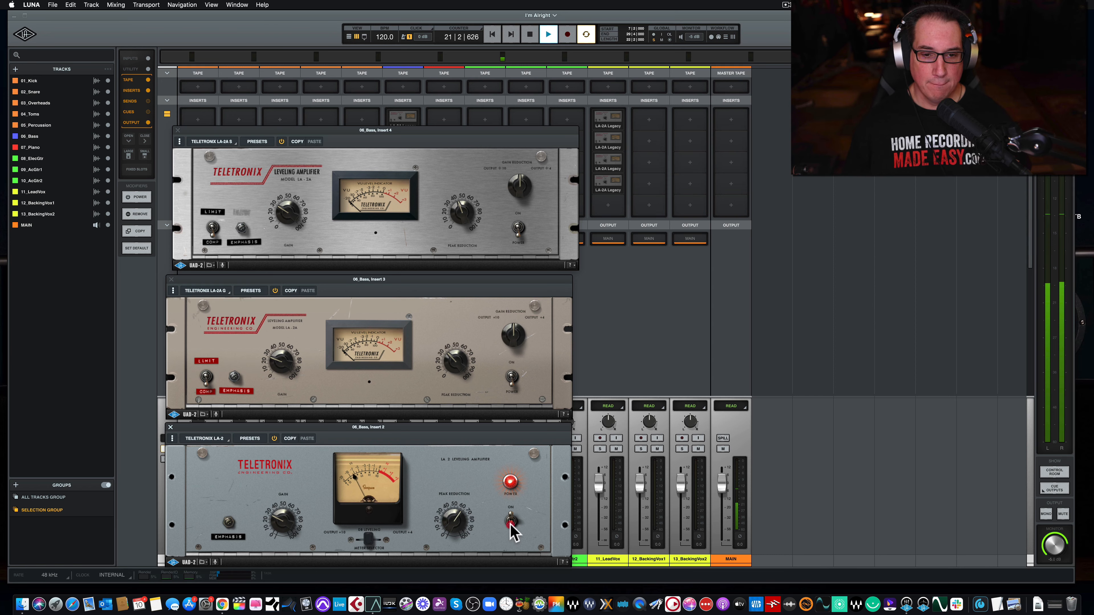
Audition the LA-2A Gray and then the LA-2A Silver in place of the LA-2, then stop the bass playback
click(510, 523)
click(511, 376)
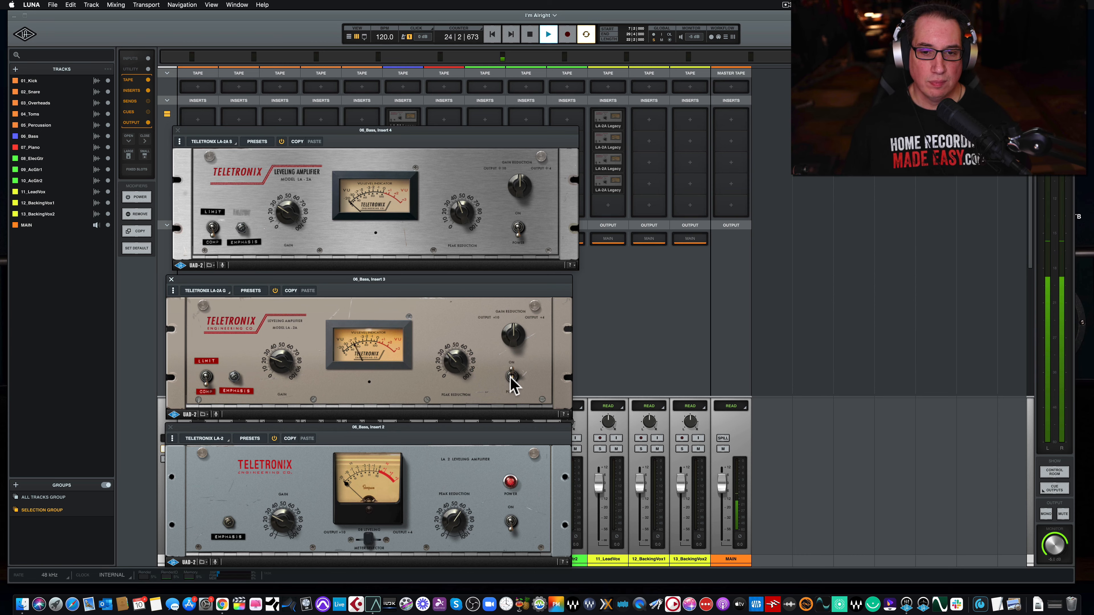
click(511, 376)
click(518, 227)
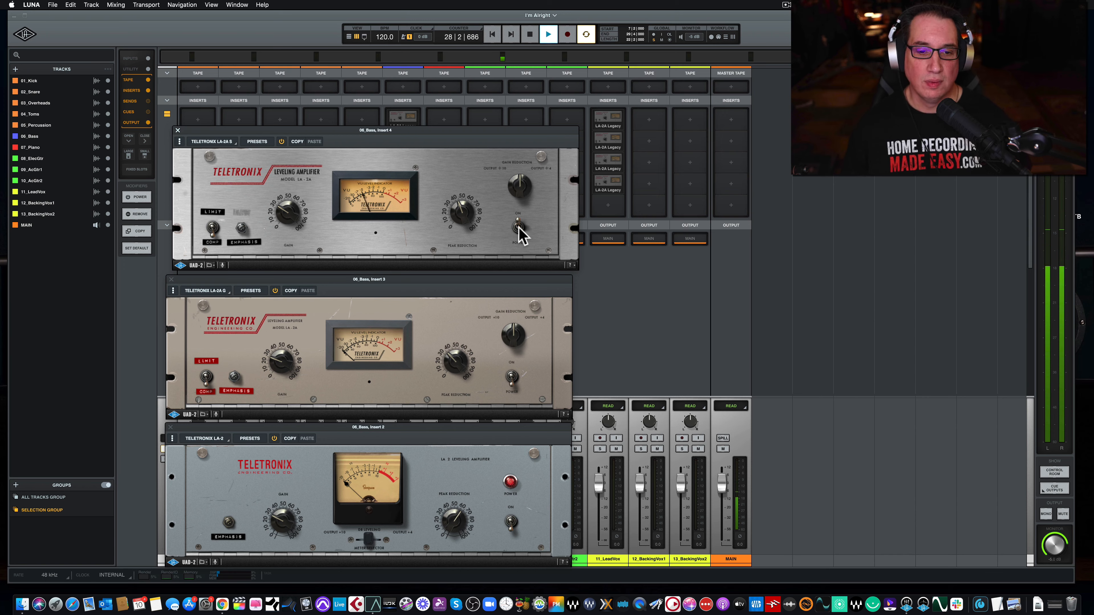
key(space)
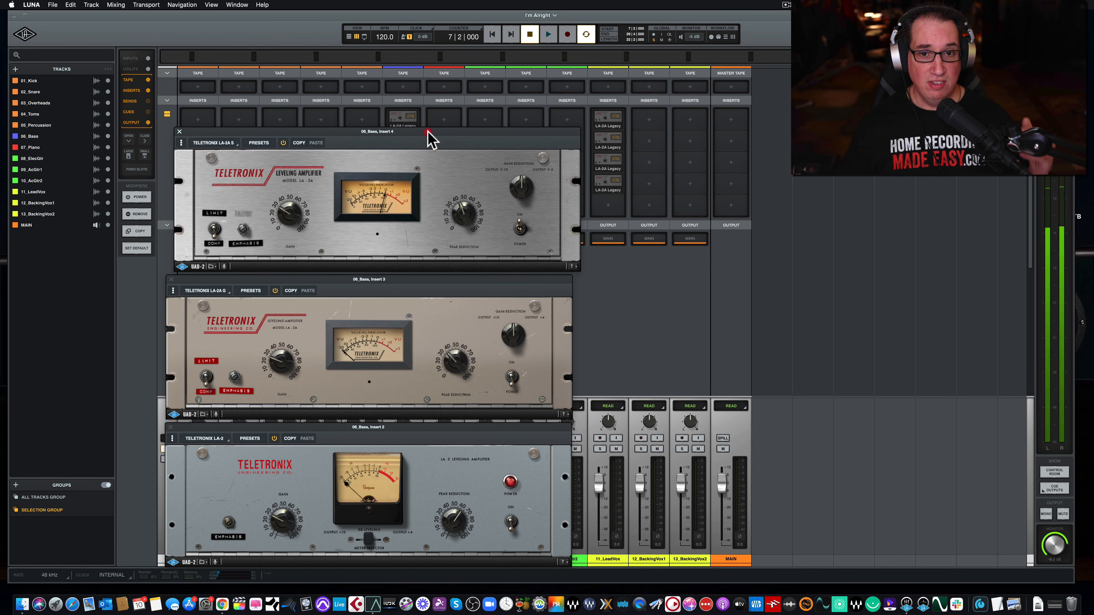
Close the LA-2A Silver, LA-2A Gray and LA-2 plug-in windows of the Bass track
drag(426, 131, 422, 129)
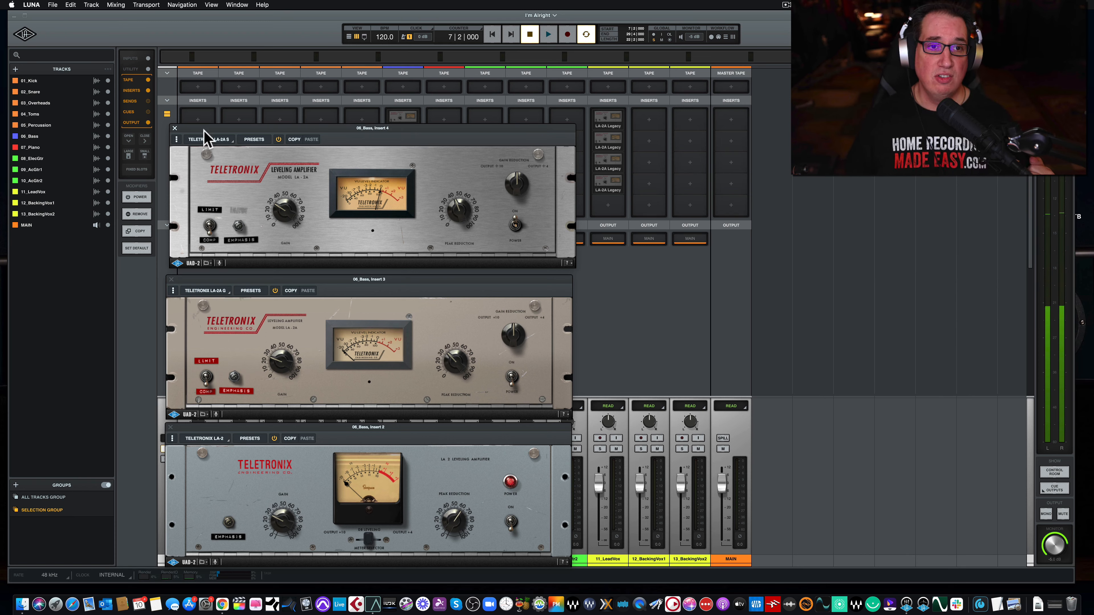
click(174, 127)
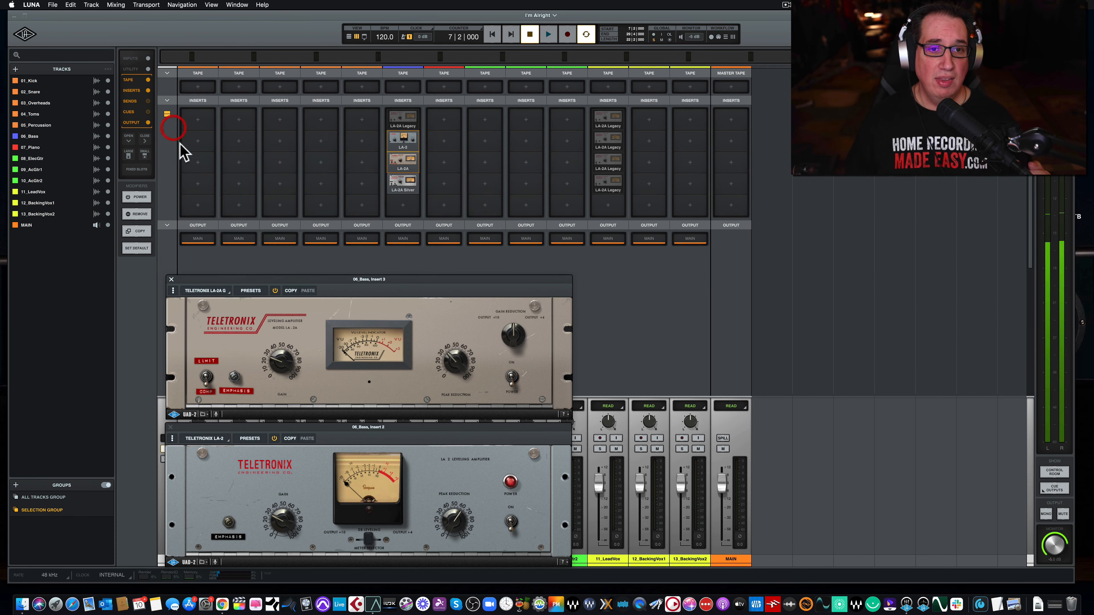
click(171, 279)
click(169, 428)
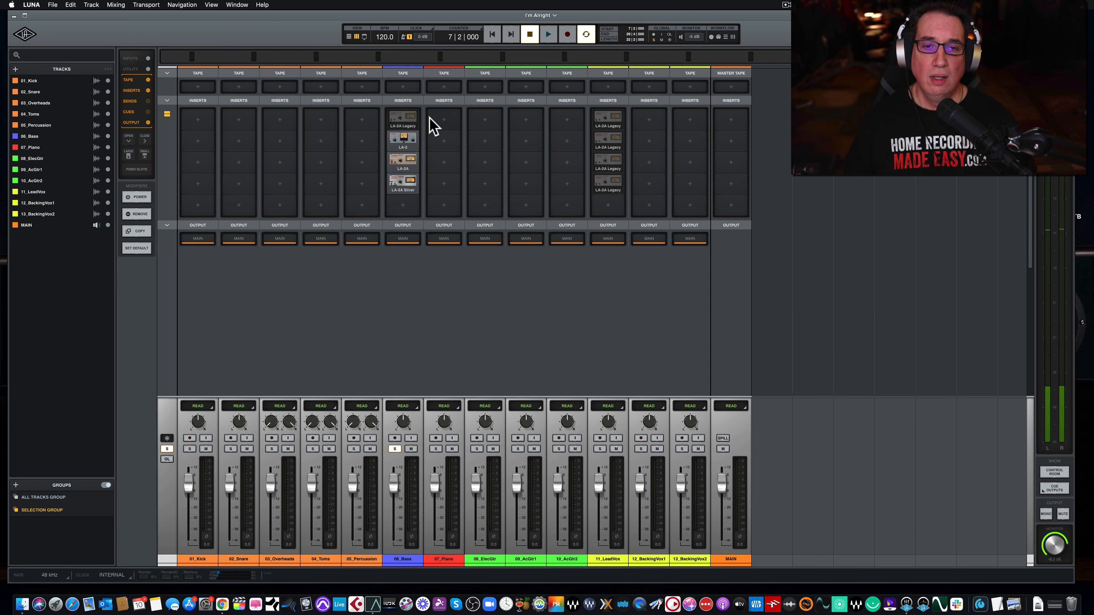
Solo the LeadVox track instead of Bass, start playback, and check the vocal's position in the timeline before returning to the mixer
click(600, 449)
click(394, 449)
key(space)
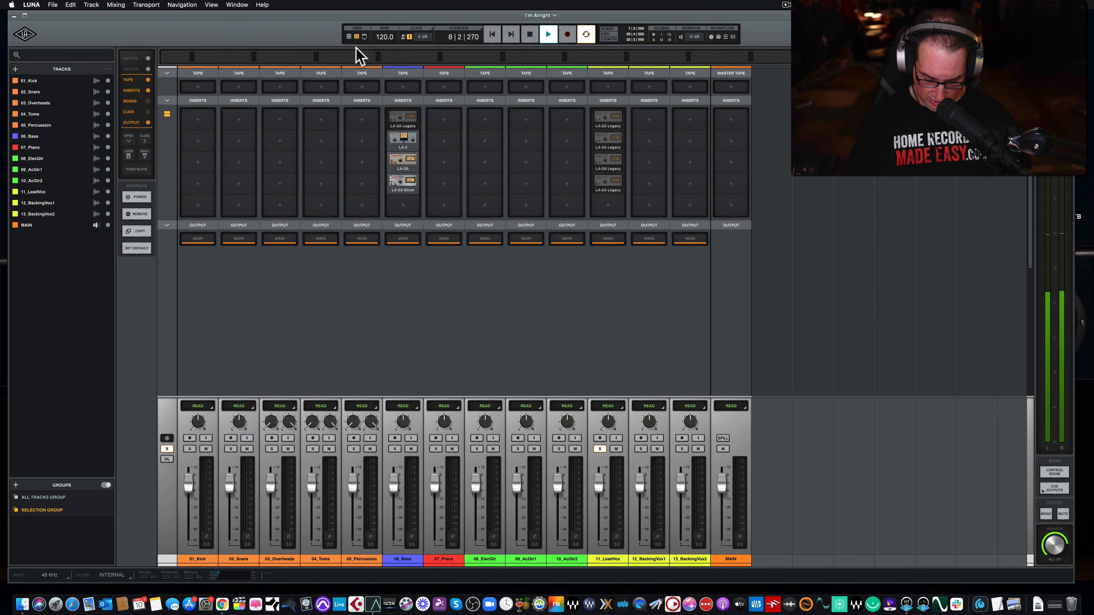
key(super+equal)
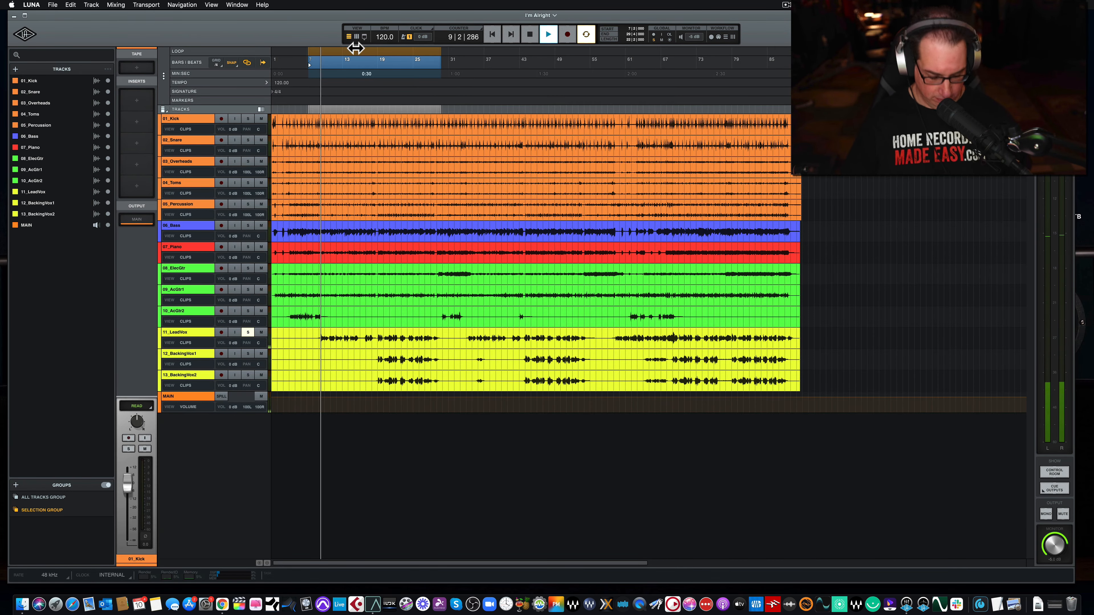
key(super+equal)
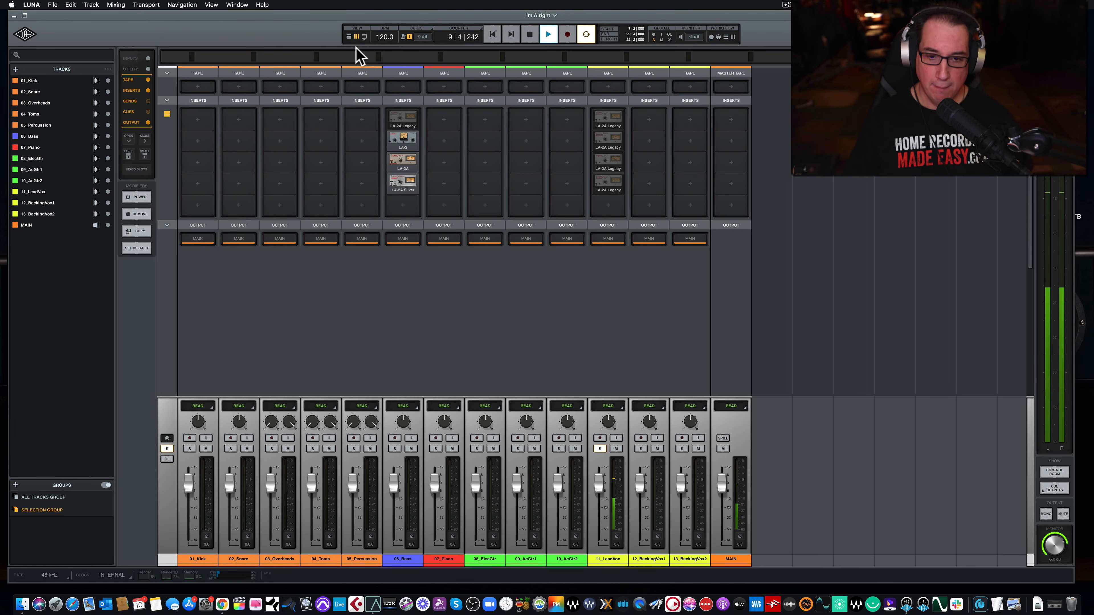
Open the first LA-2A Legacy on the LeadVox track, place its window below the inserts, and stop playback
click(607, 121)
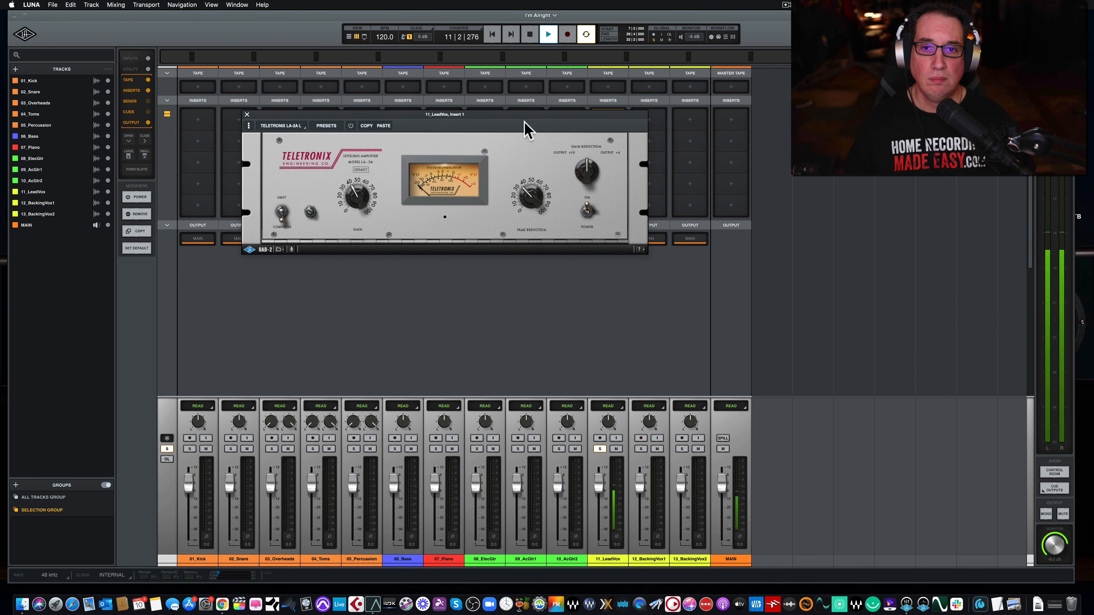
drag(517, 115, 448, 295)
key(space)
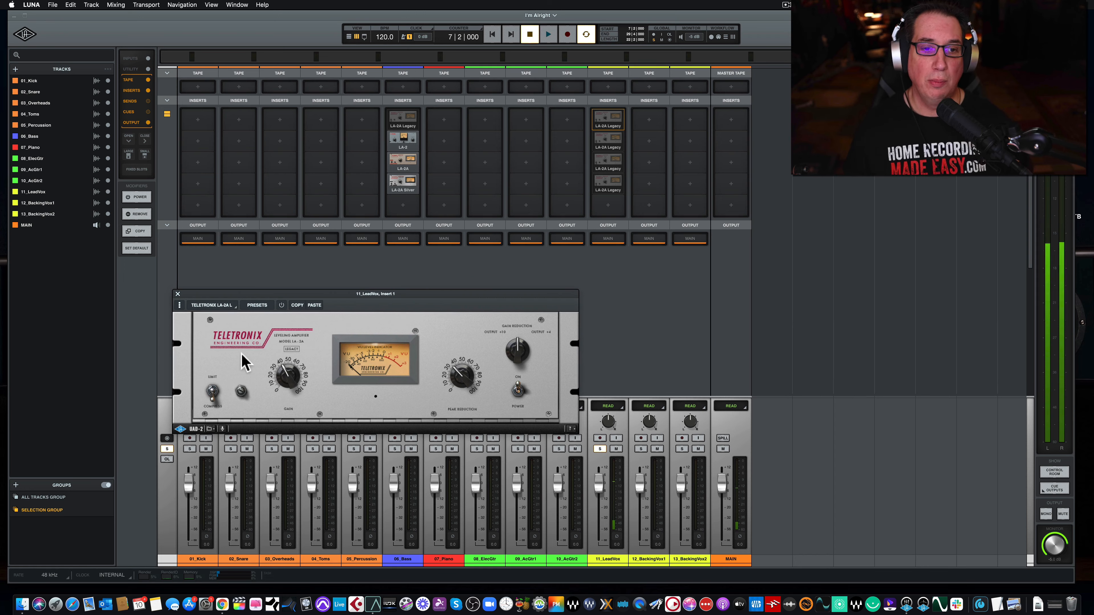
drag(365, 293, 372, 272)
Play the lead vocal, enable the LA-2A Legacy, and adjust its Peak Reduction and Gain
key(space)
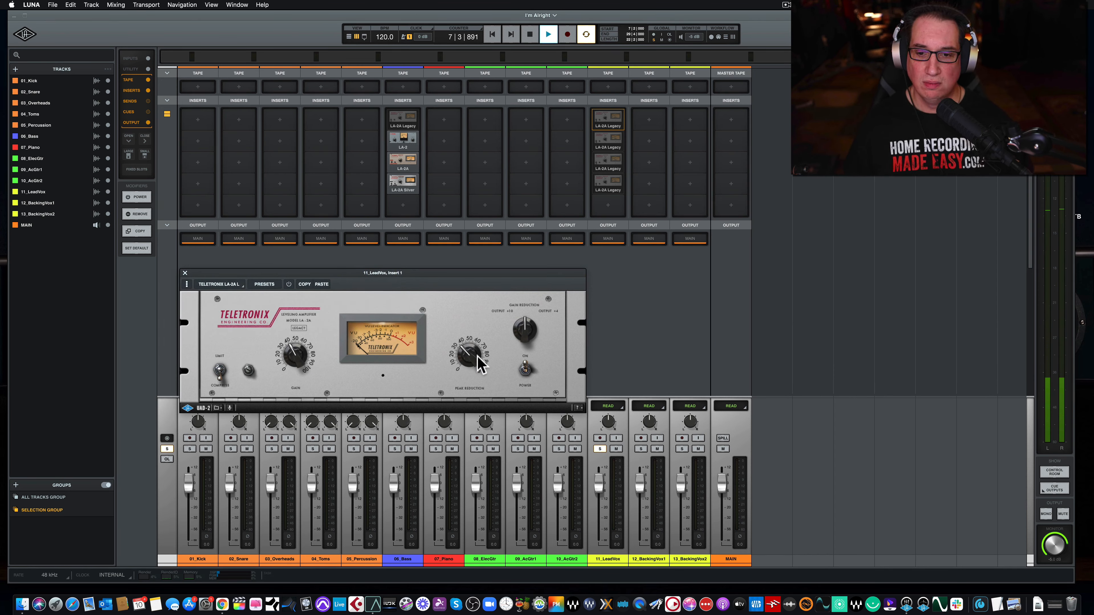
mouse_move(464, 364)
mouse_down()
mouse_move(461, 334)
mouse_move(464, 353)
mouse_up()
click(288, 284)
drag(290, 358, 293, 350)
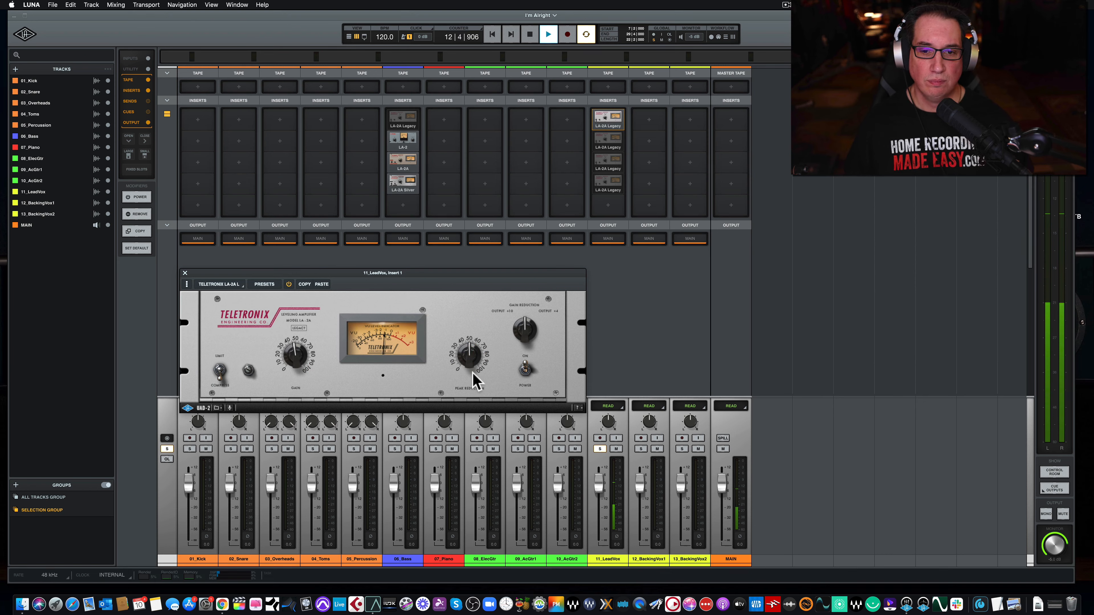
Compare the lead vocal with the LA-2A Legacy's power switch off and on, and increase its Peak Reduction
click(522, 368)
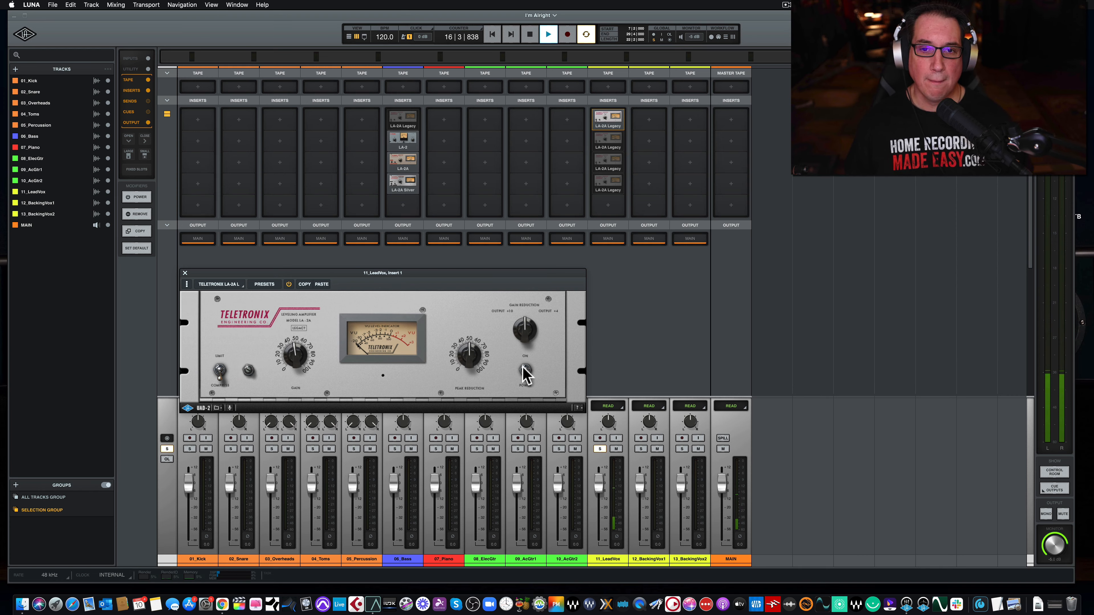
click(525, 370)
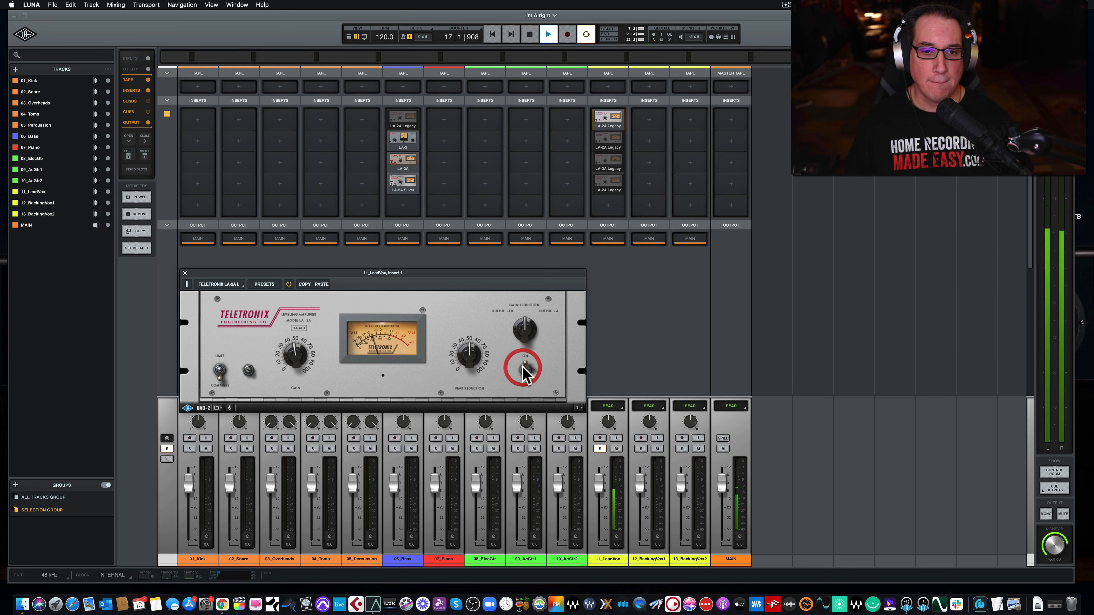
click(463, 344)
drag(463, 343, 467, 353)
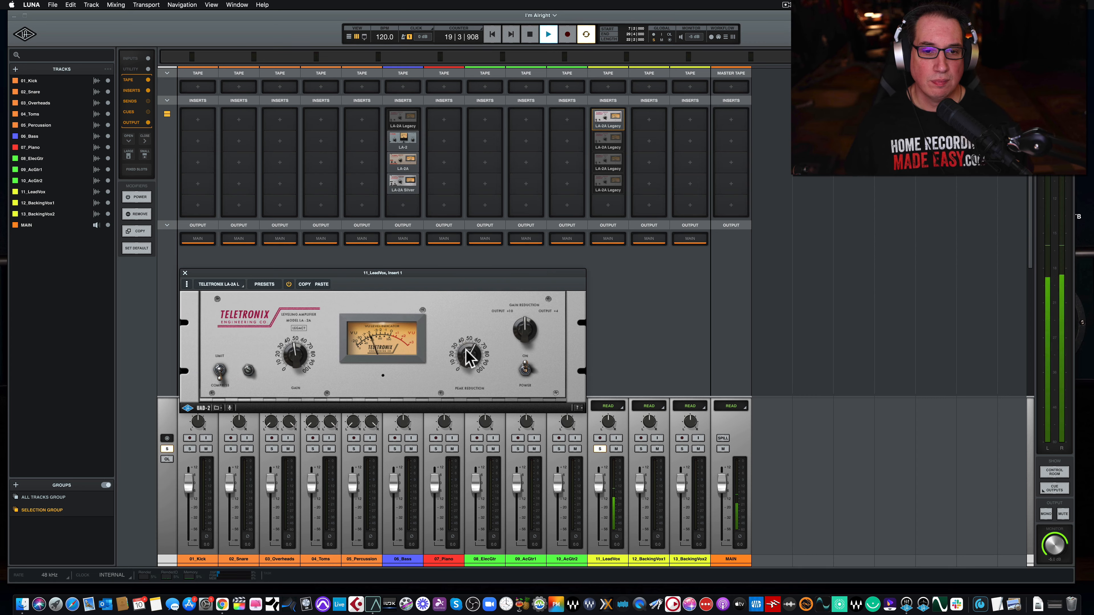
Alternate the LA-2A Legacy's power switch while the lead vocal plays, leave it off, and stop playback
click(524, 371)
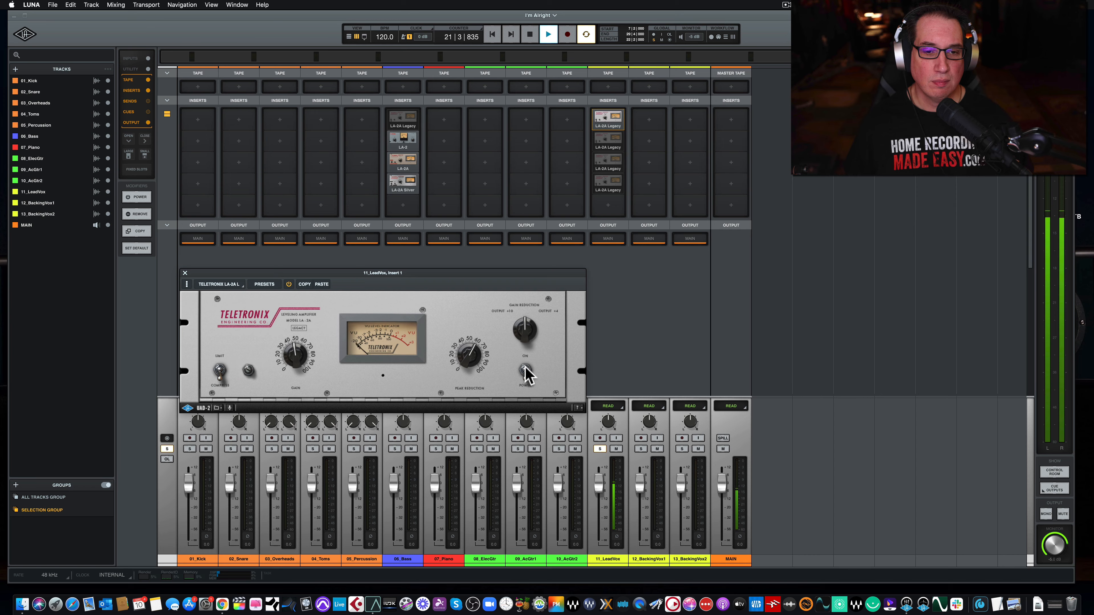
click(525, 370)
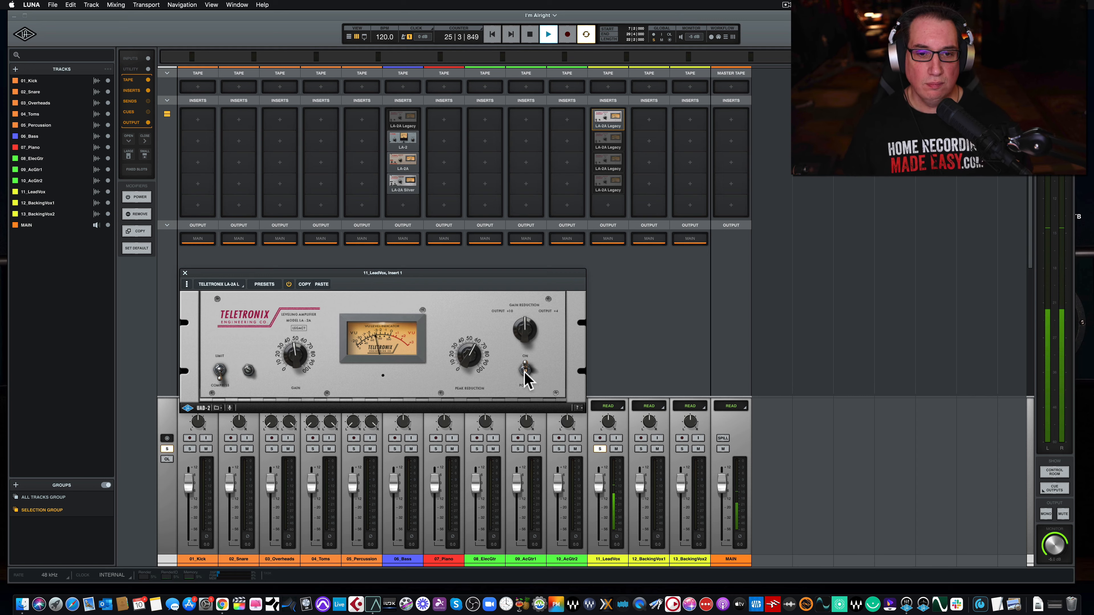
click(524, 370)
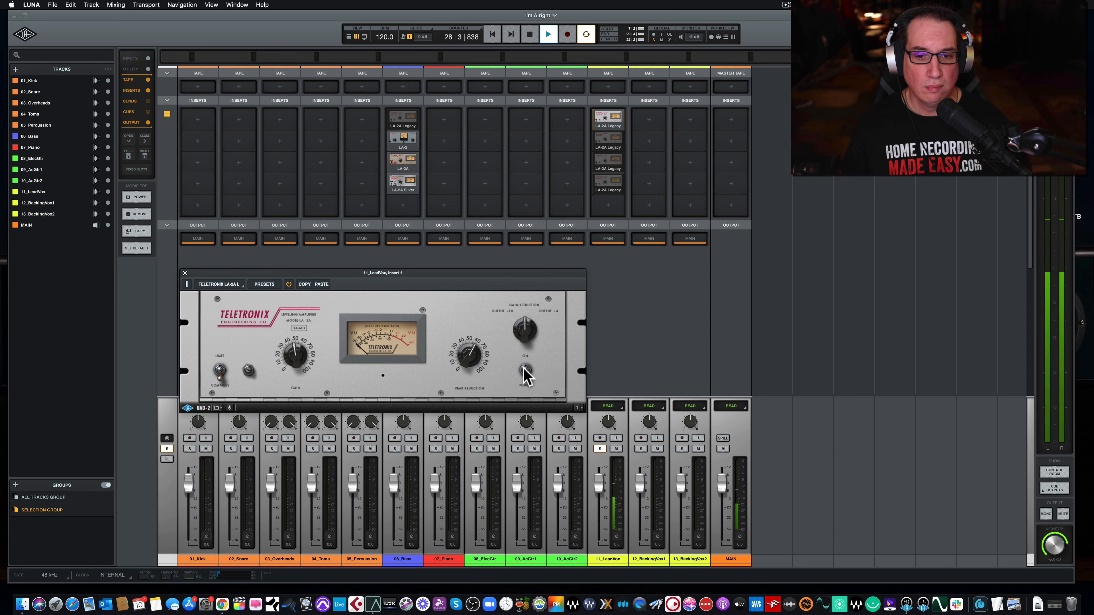
key(space)
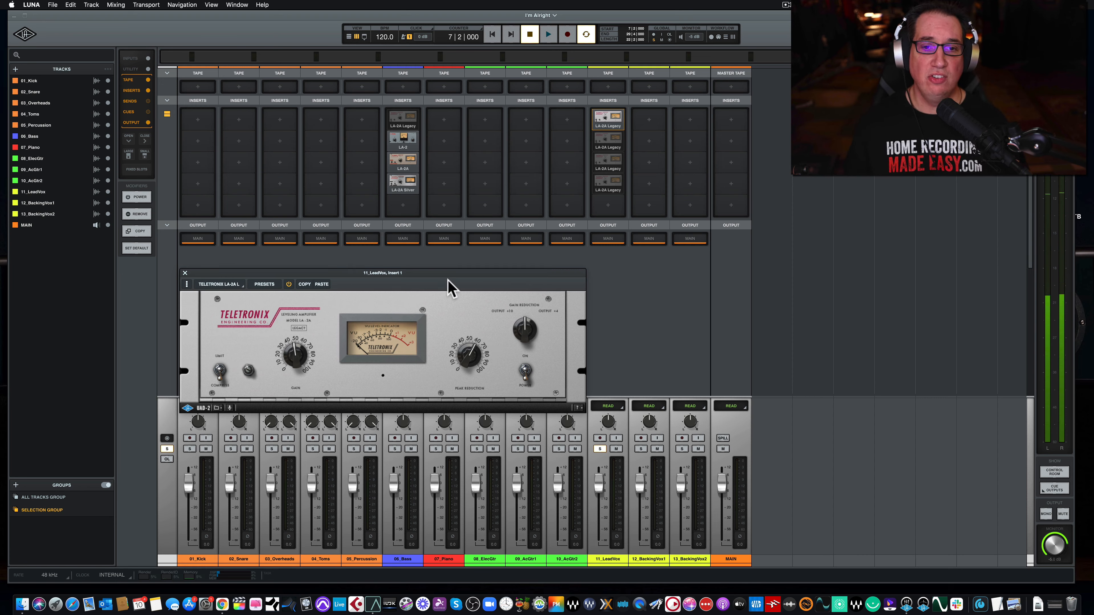
Close the LA-2A Legacy window and remove all inserts from the LeadVox track
drag(448, 280, 445, 265)
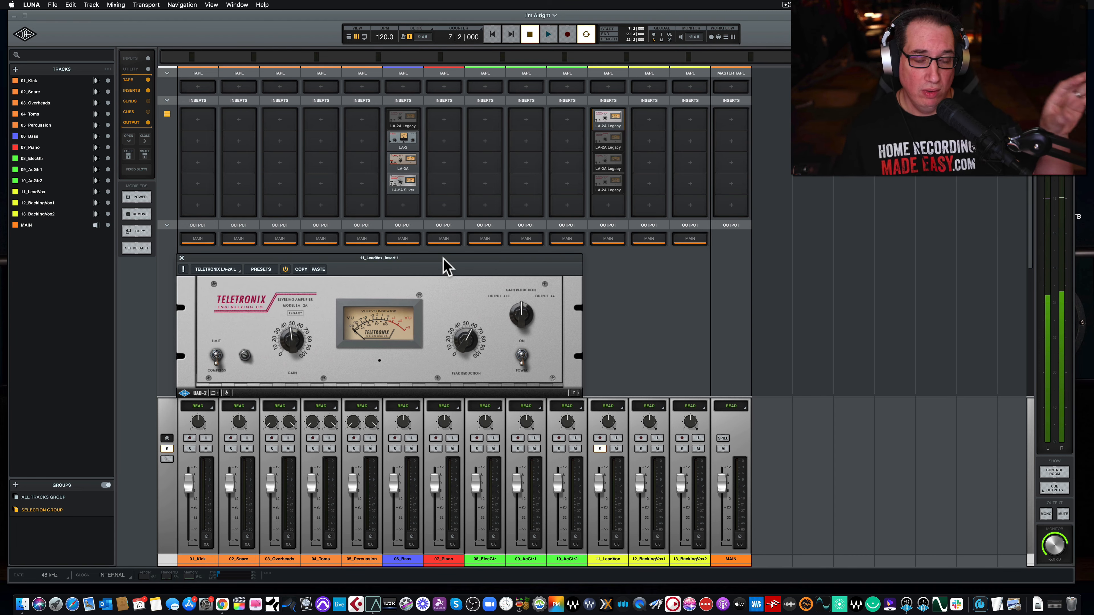
drag(417, 260, 431, 264)
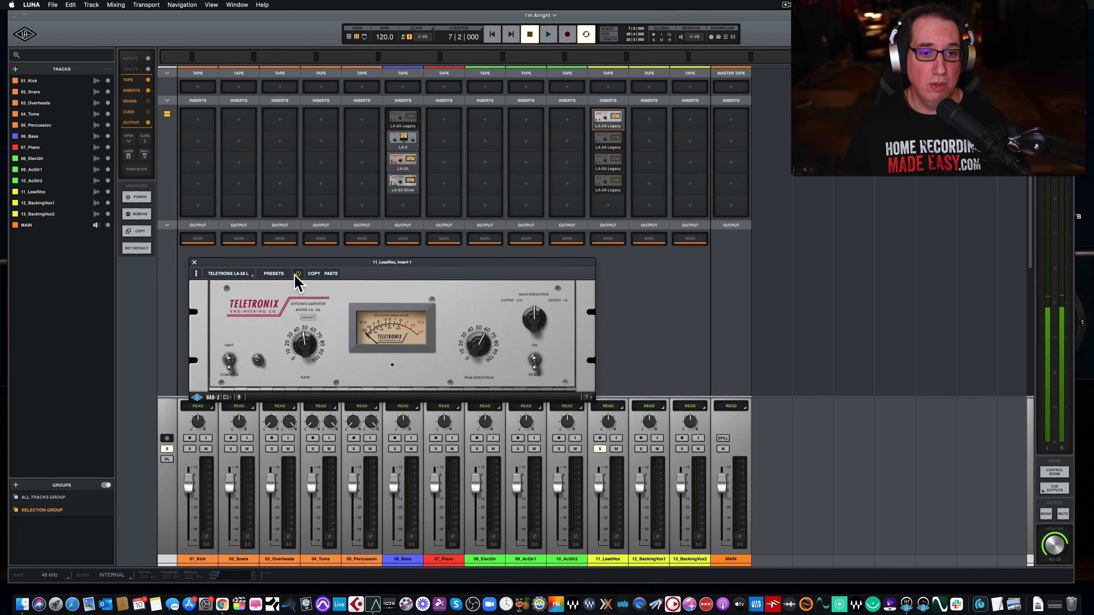
click(194, 262)
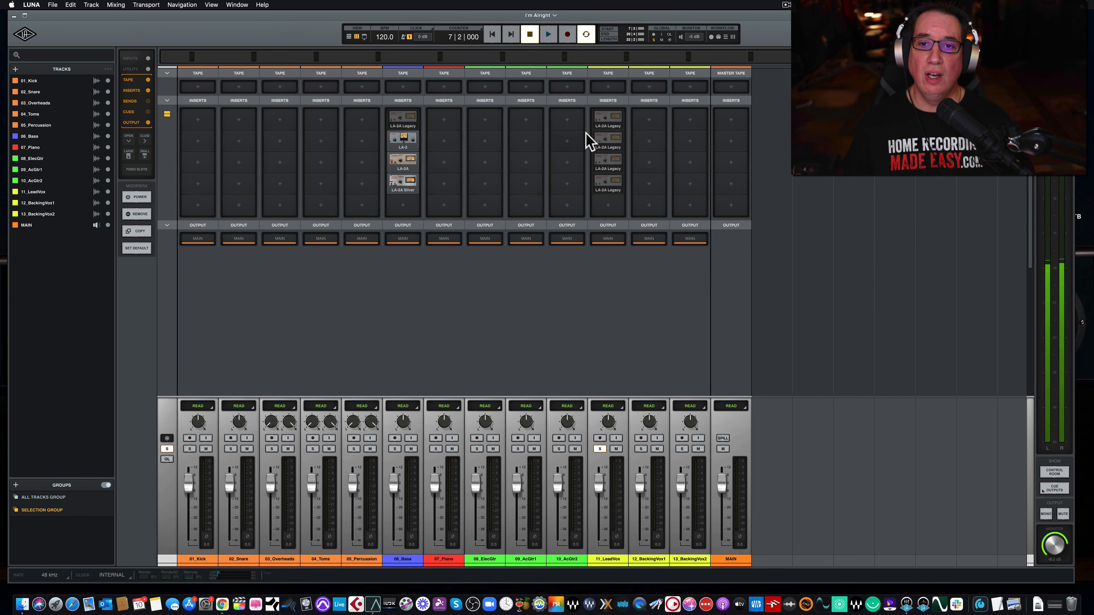
mouse_move(607, 144)
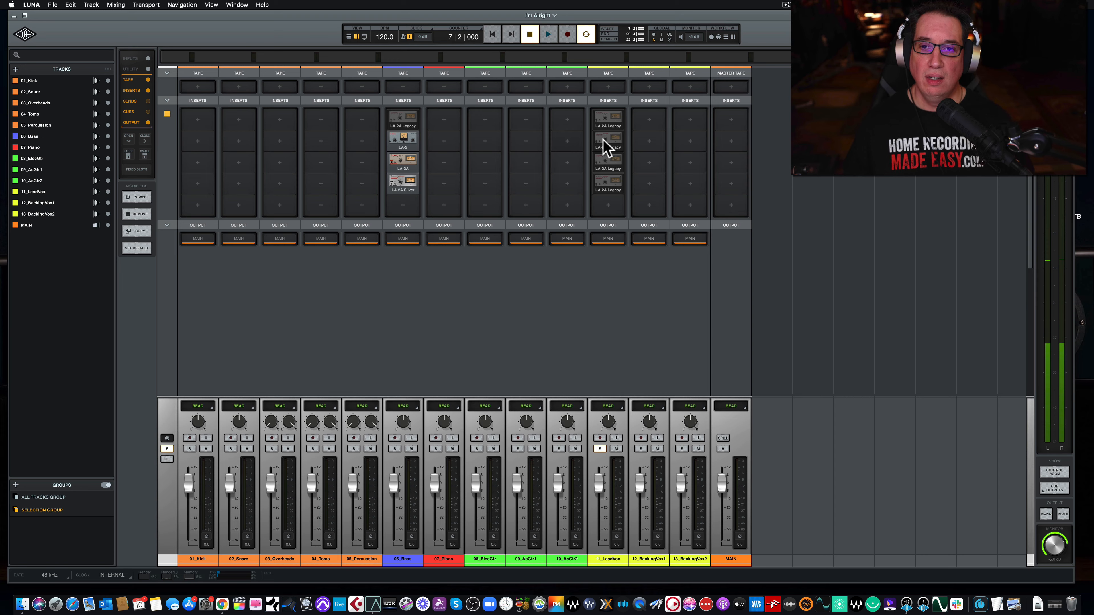
right_click(607, 138)
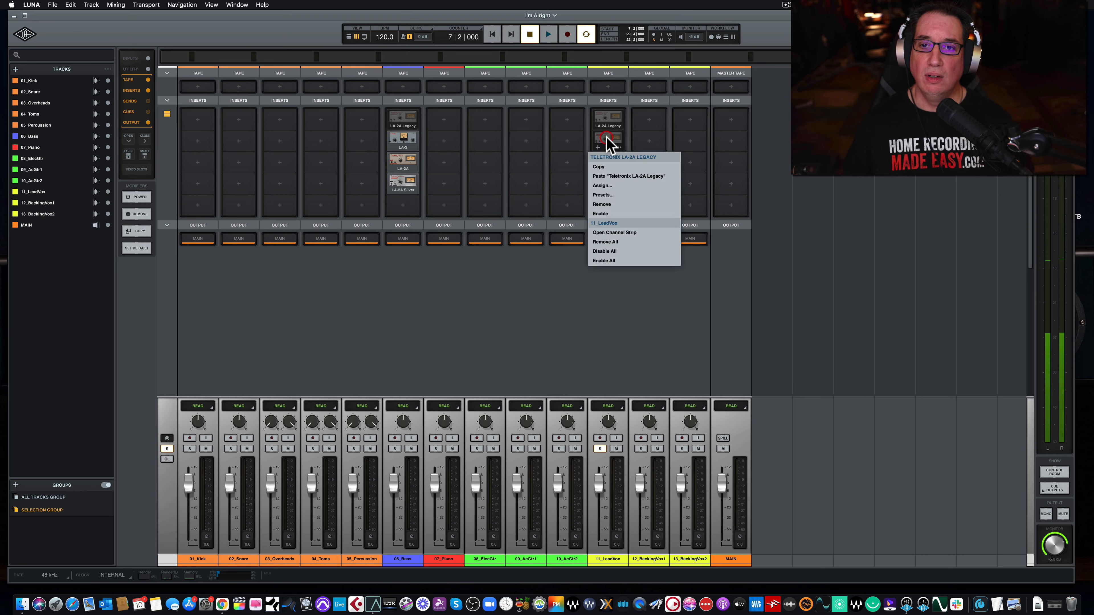
click(599, 240)
Move the LA-2, LA-2A Gray and LA-2A Silver from the Bass inserts to the same slots on the LeadVox track
mouse_move(403, 146)
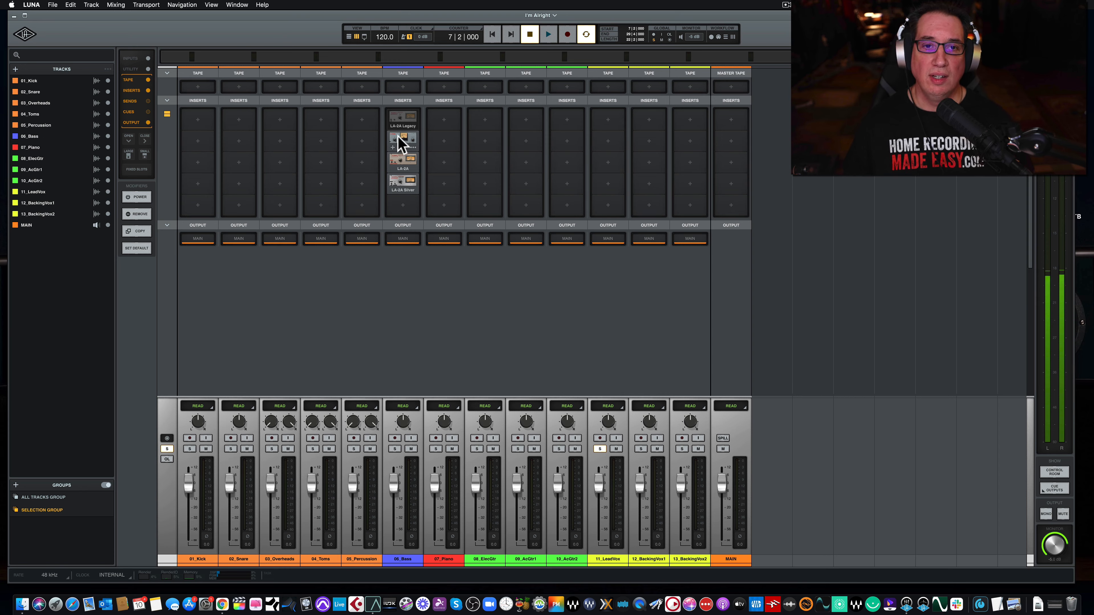
drag(397, 137, 608, 142)
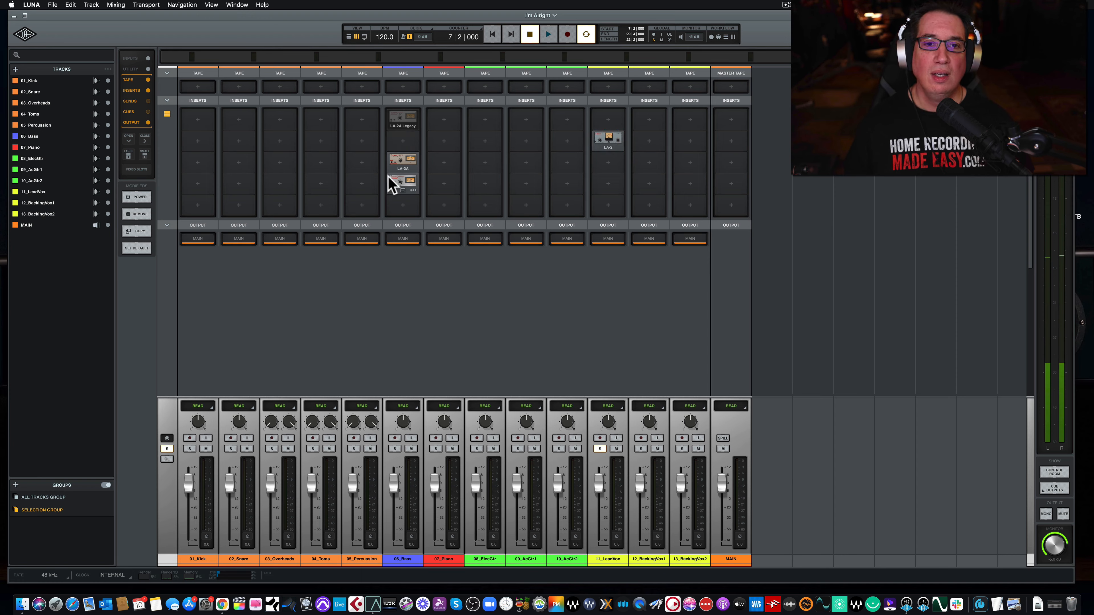
drag(405, 161, 608, 160)
drag(399, 183, 608, 184)
Open the LA-2 on the LeadVox track, place its window between the inserts and faders, and play the lead vocal
click(606, 142)
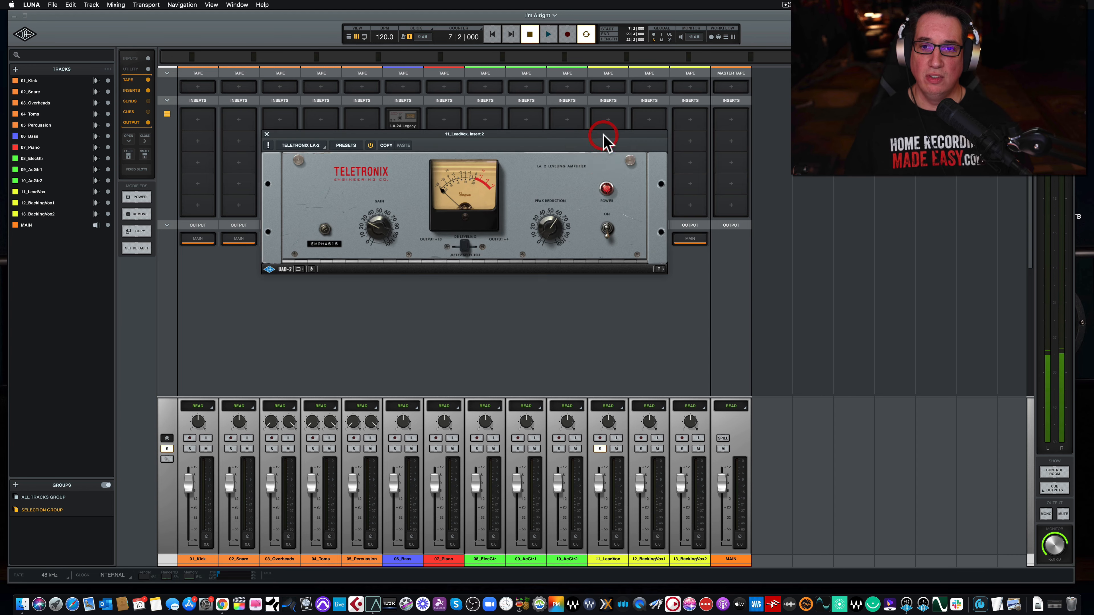
drag(435, 142, 369, 276)
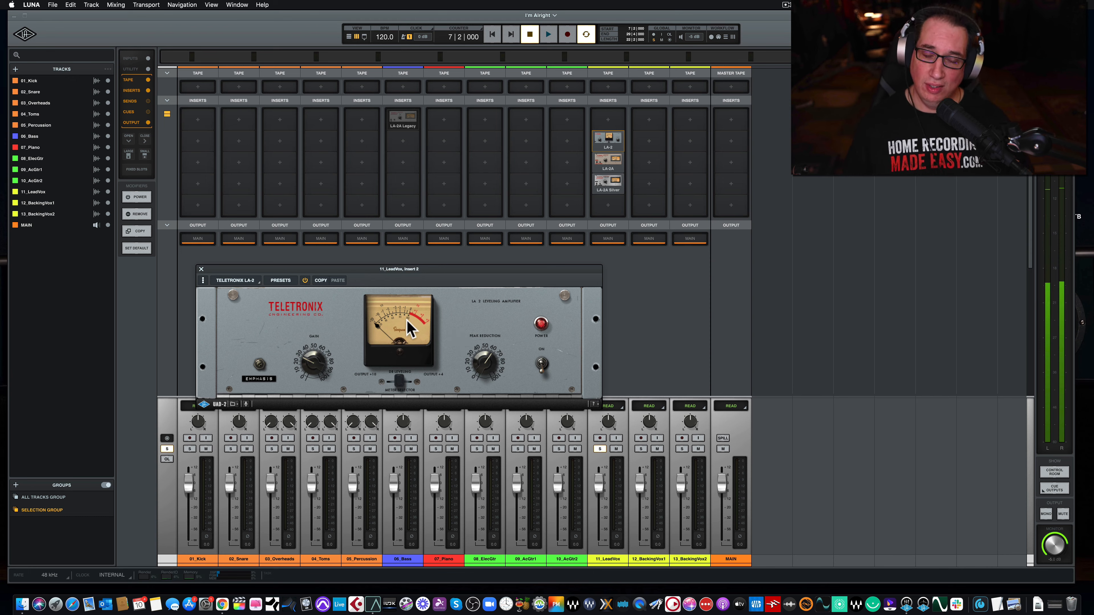
key(space)
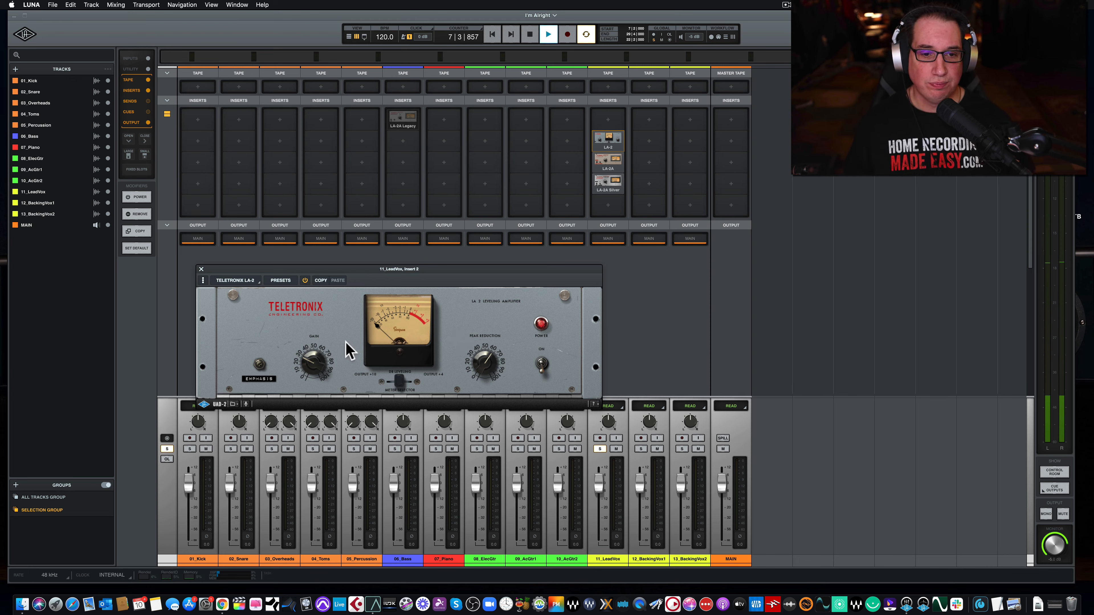
drag(363, 272, 358, 249)
Alternate the LA-2's power switch while the lead vocal plays, stop playback, and leave the compressor switched off
click(537, 340)
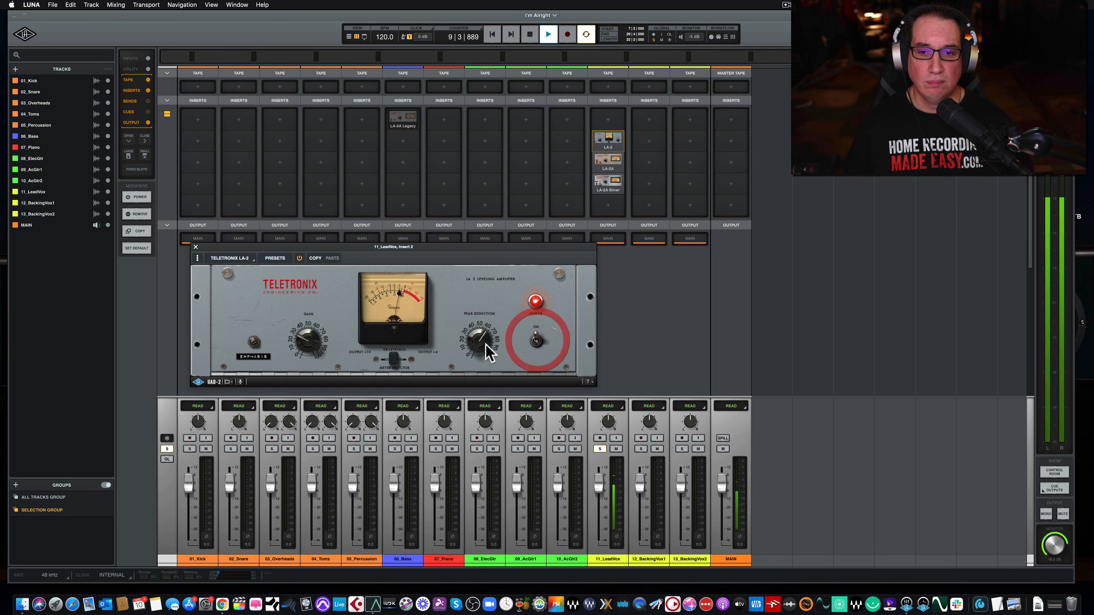
click(302, 340)
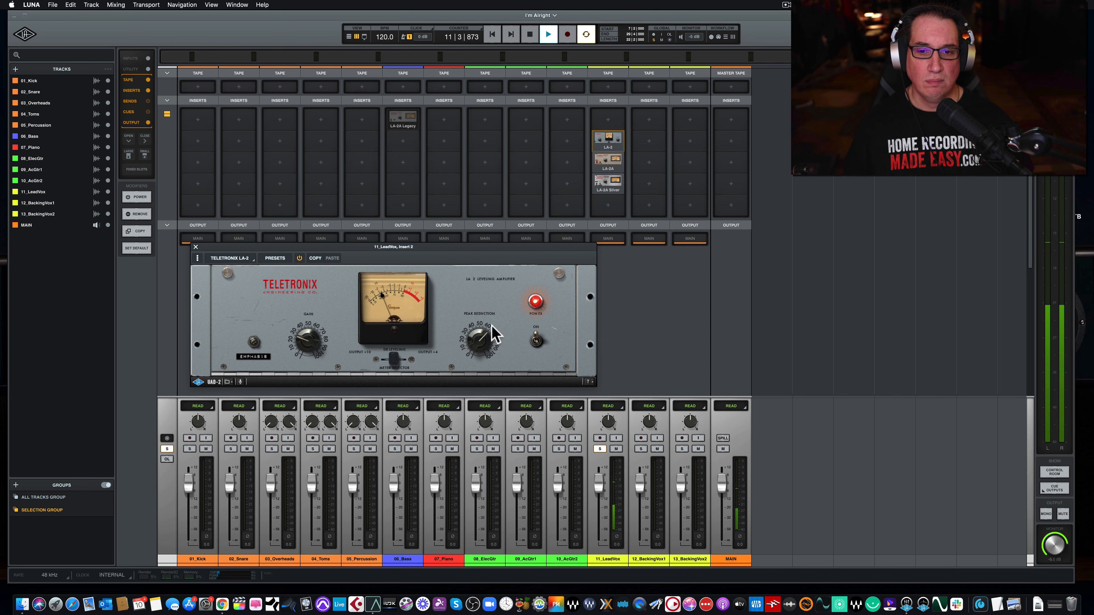
click(536, 341)
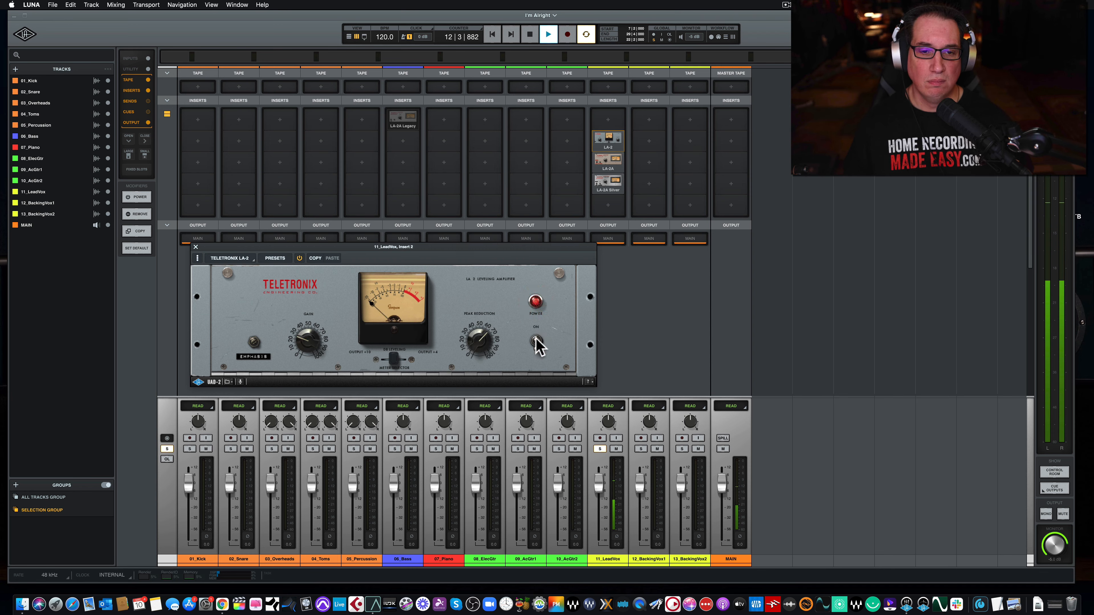
click(537, 341)
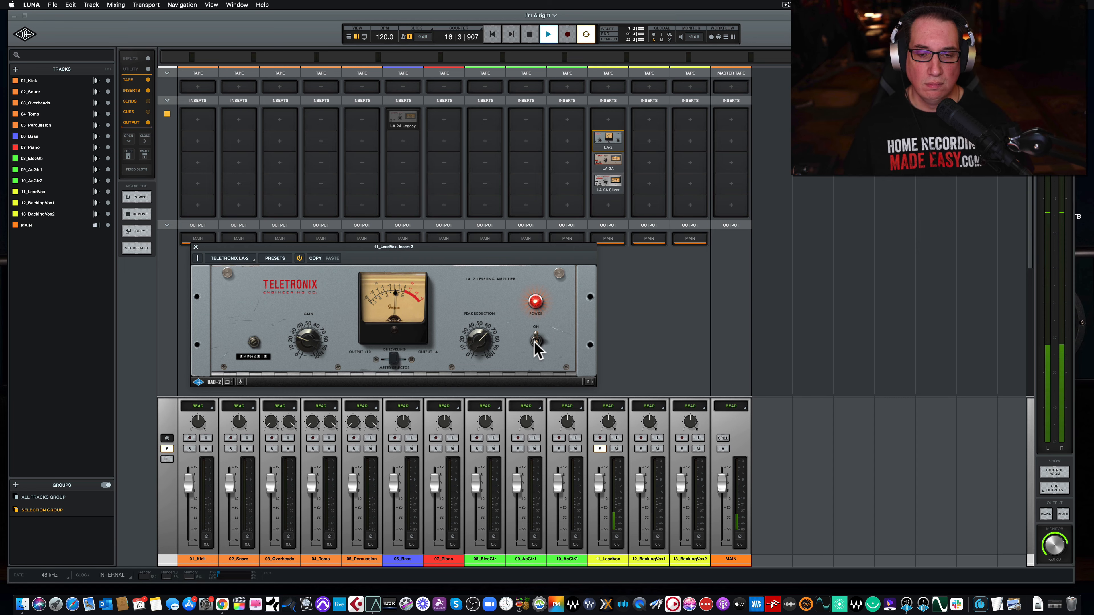
click(535, 340)
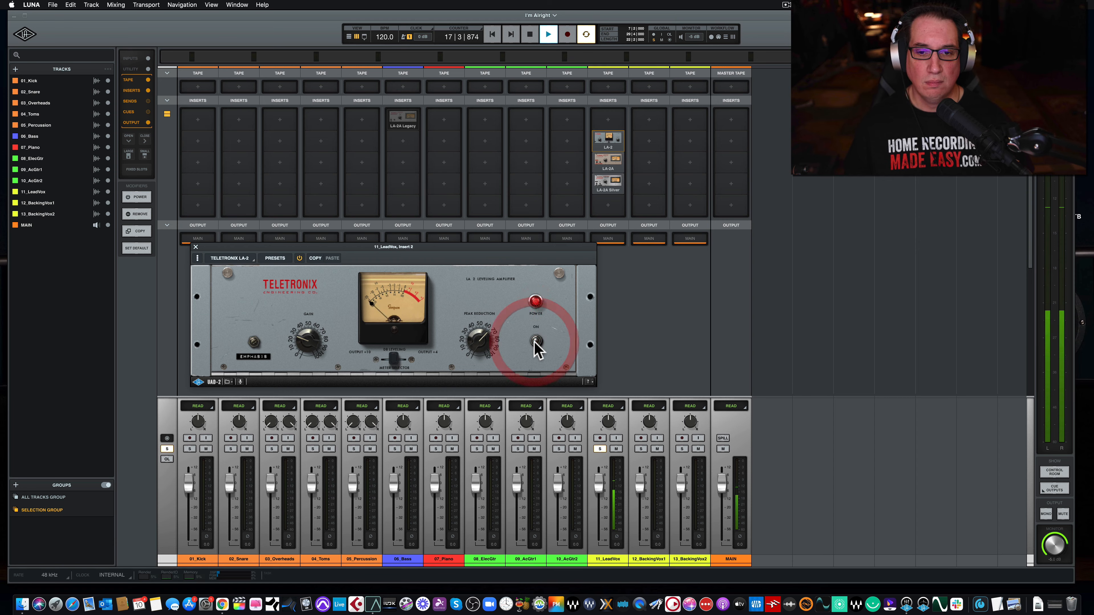
click(535, 340)
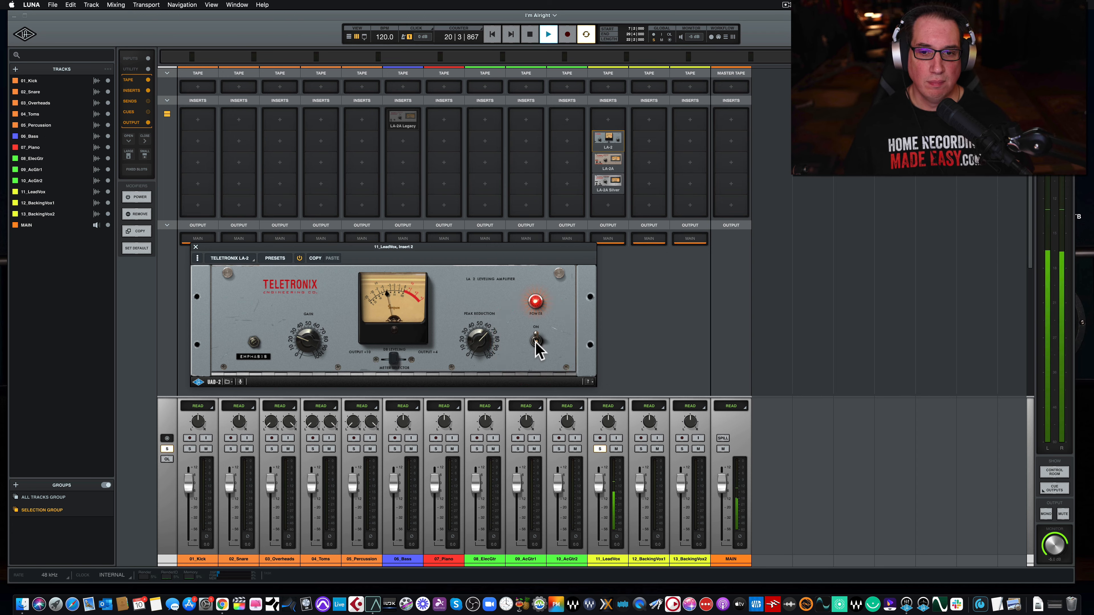
click(536, 340)
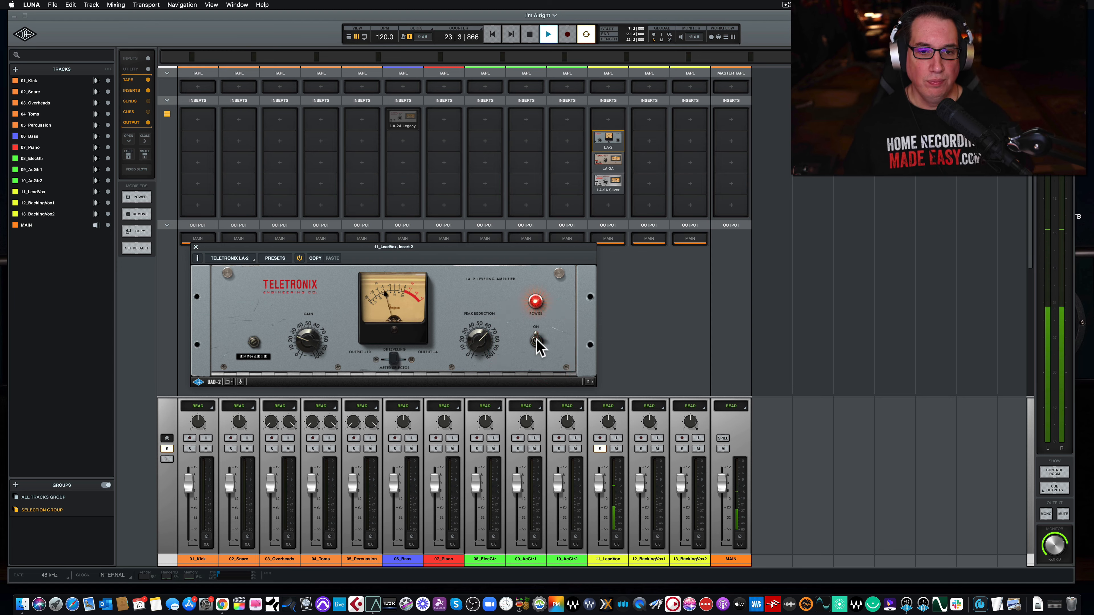
key(space)
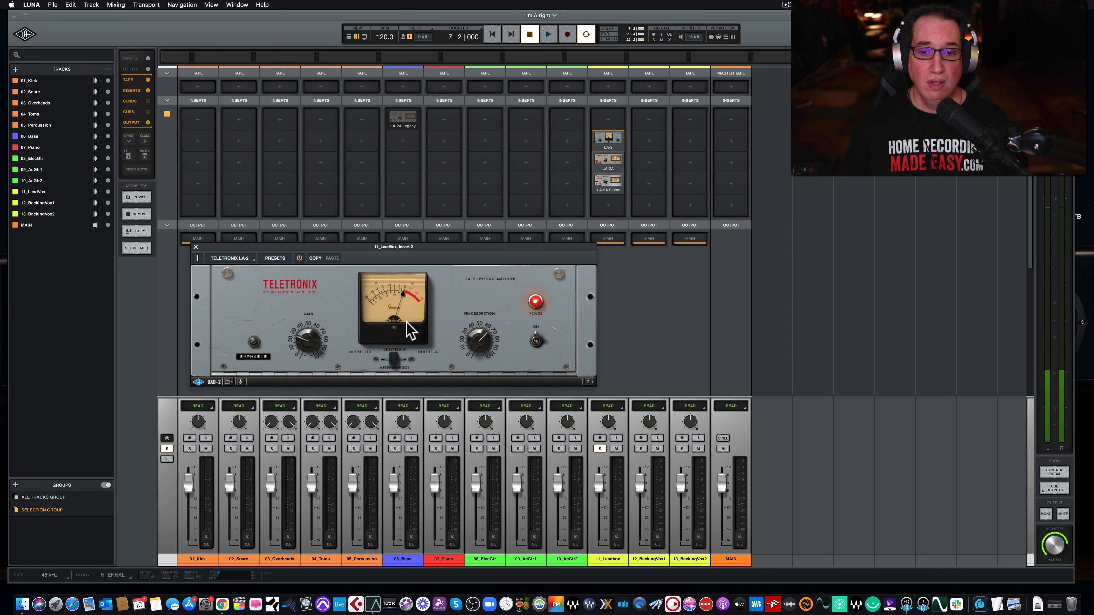
click(537, 343)
Open the LA-2A Gray on the LeadVox track and stack its window directly above the LA-2 window
click(609, 161)
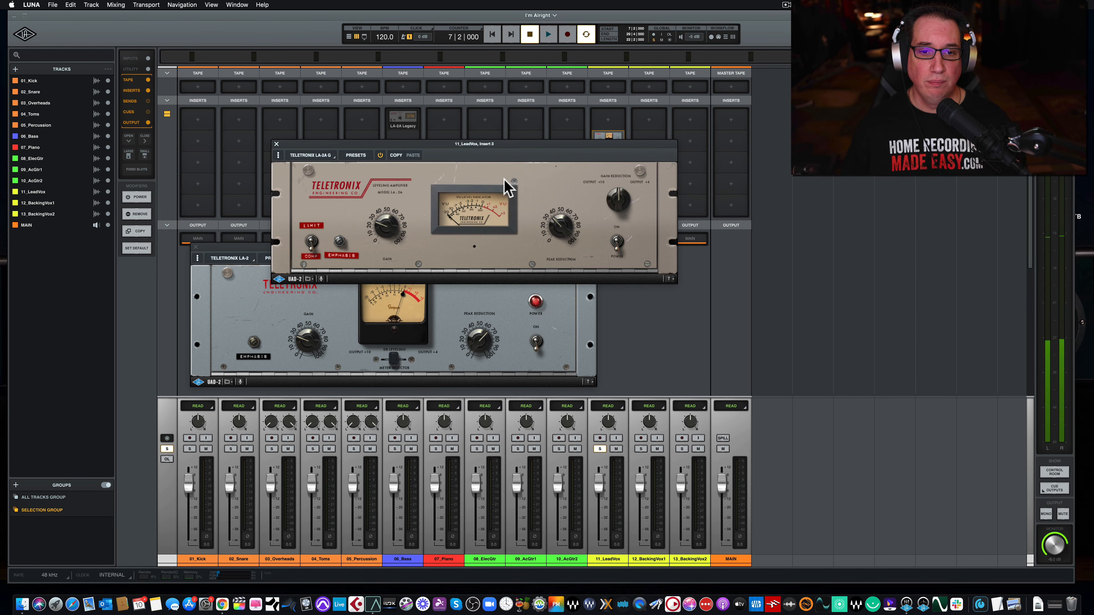
drag(443, 149, 369, 131)
drag(362, 247, 340, 424)
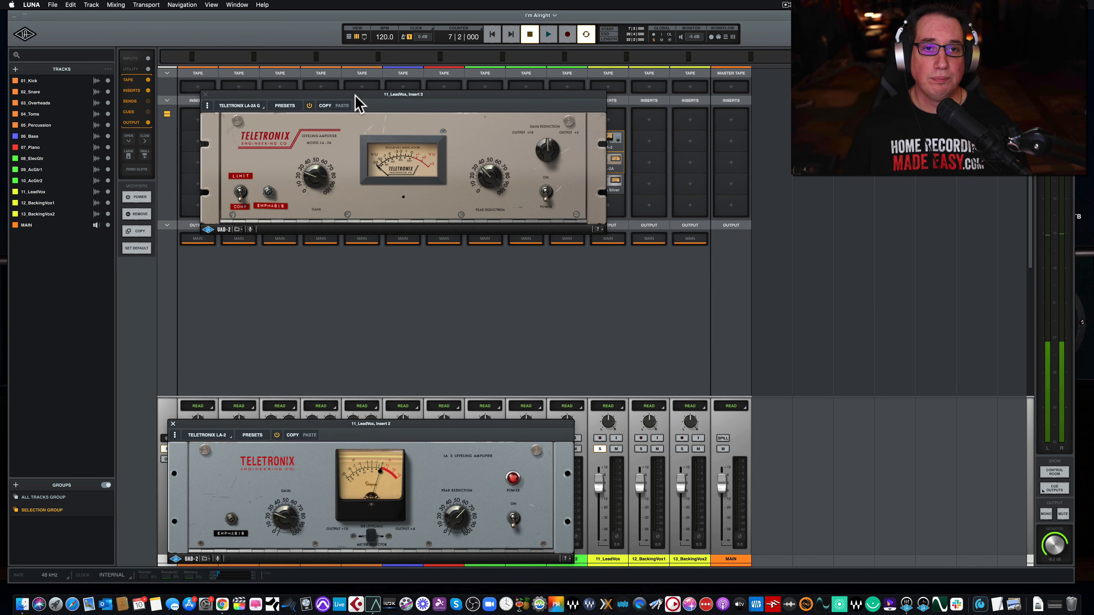
drag(356, 99, 324, 281)
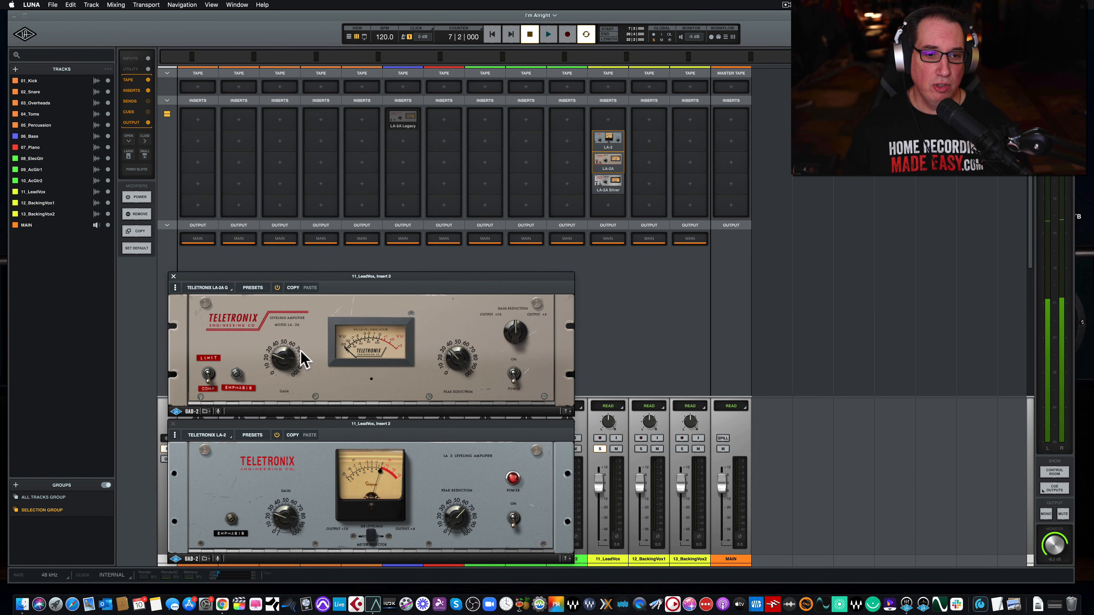
Switch on the LA-2A Gray, play the lead vocal, and fine-tune the compressor's peak reduction
click(515, 373)
key(space)
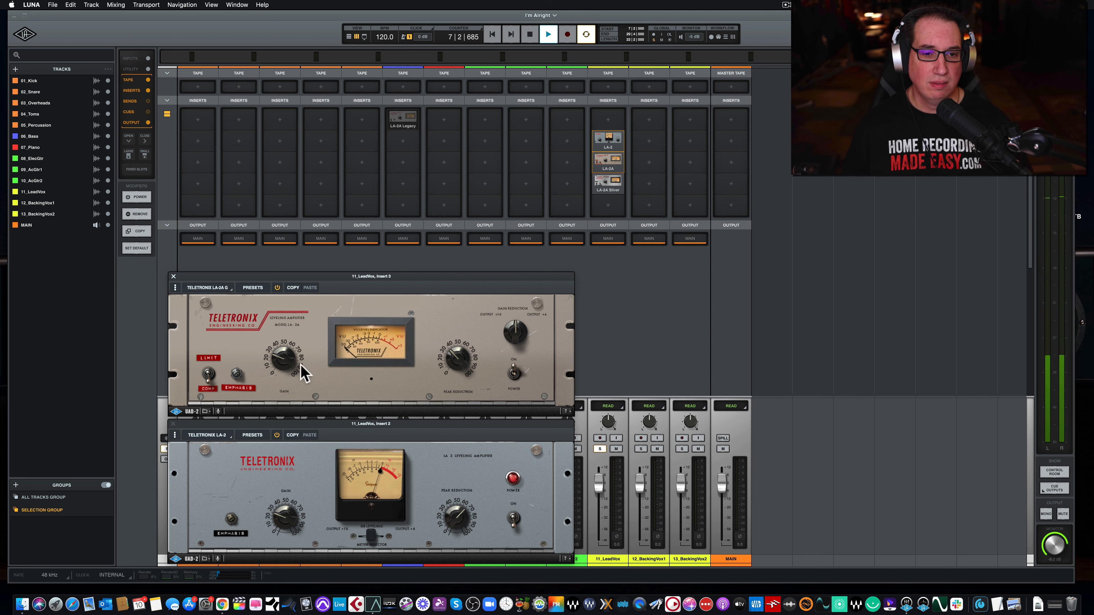
drag(458, 355, 458, 361)
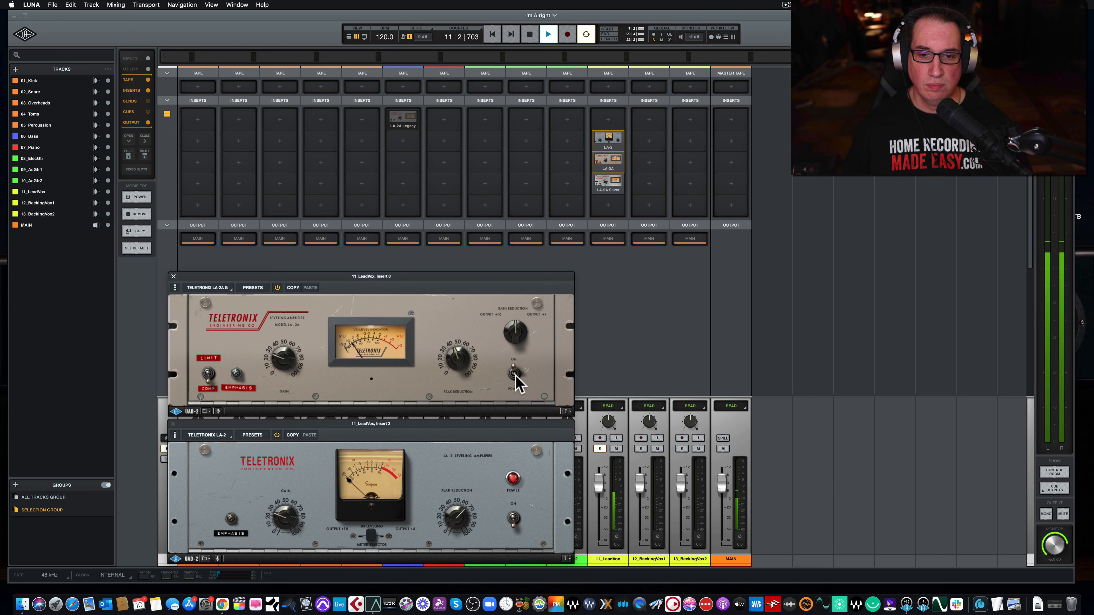
Alternate the LA-2A Gray's power switch to compare the lead vocal with and without compression, and stop playback
click(514, 372)
click(513, 372)
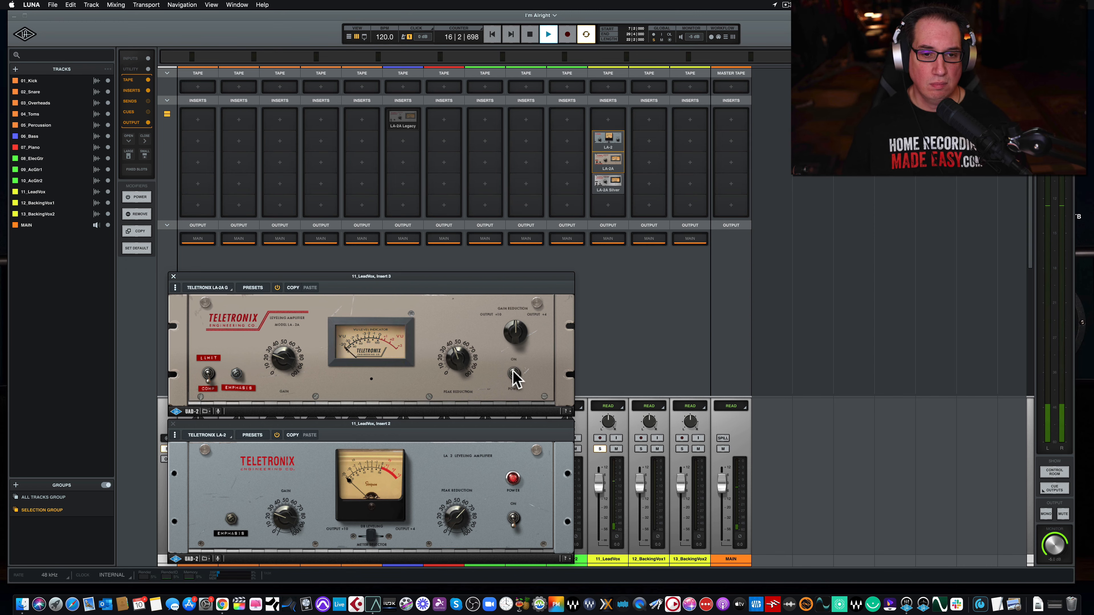
click(514, 375)
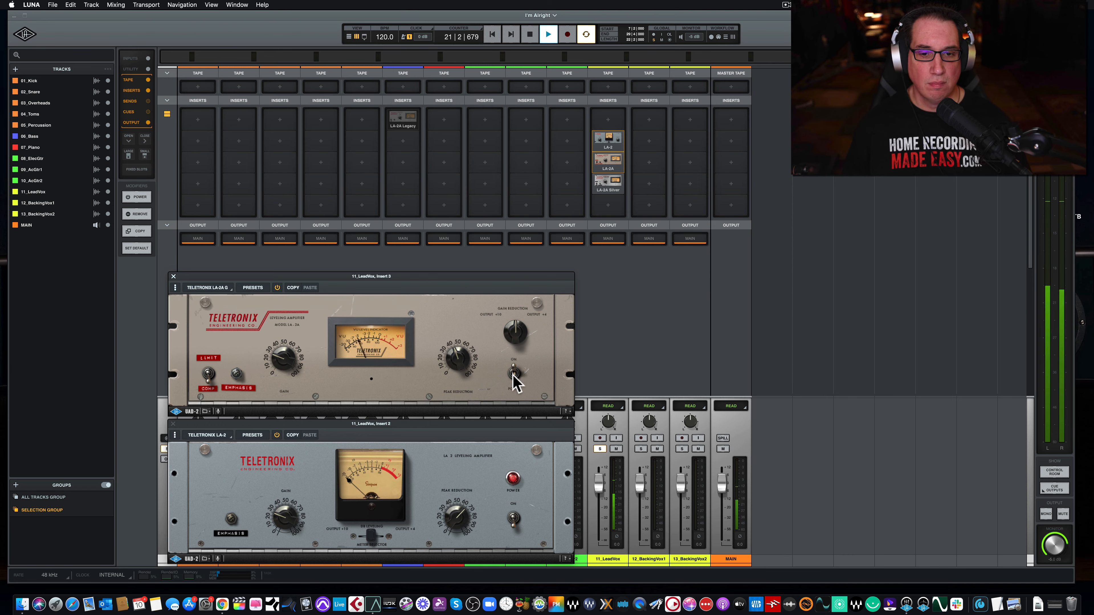
click(515, 376)
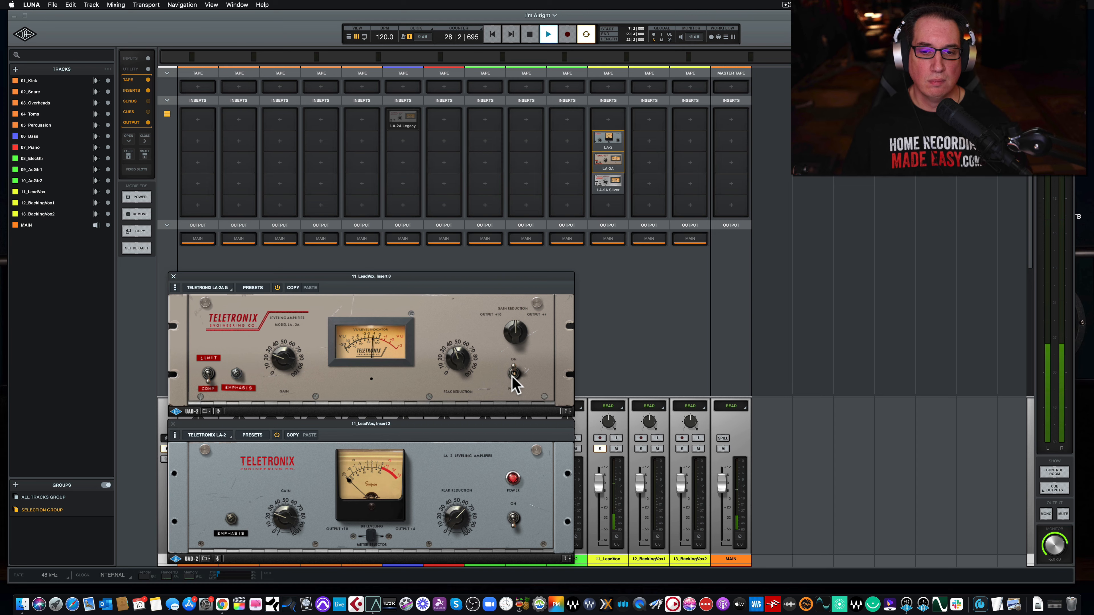
key(space)
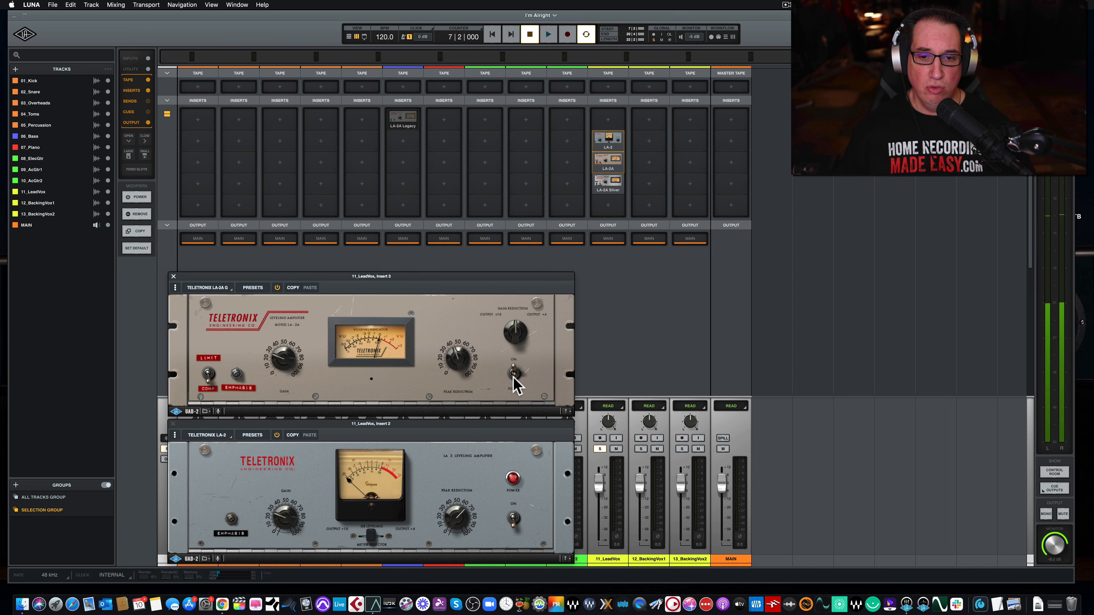
Open the LA-2A Silver on the LeadVox track, place its window above the LA-2A Gray, and play the lead vocal
click(608, 181)
drag(411, 157, 299, 131)
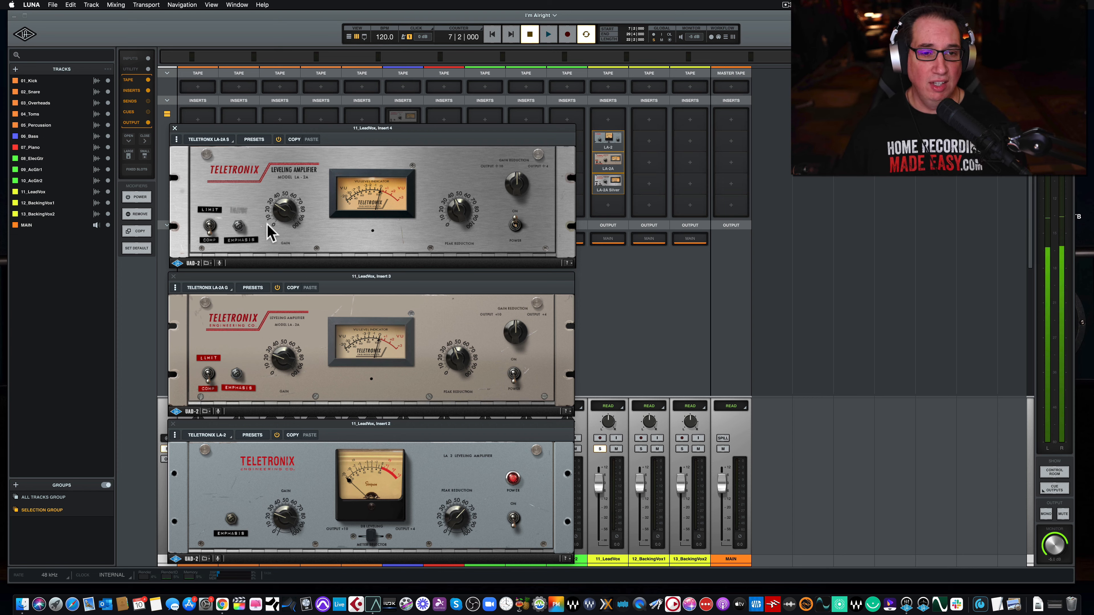
key(space)
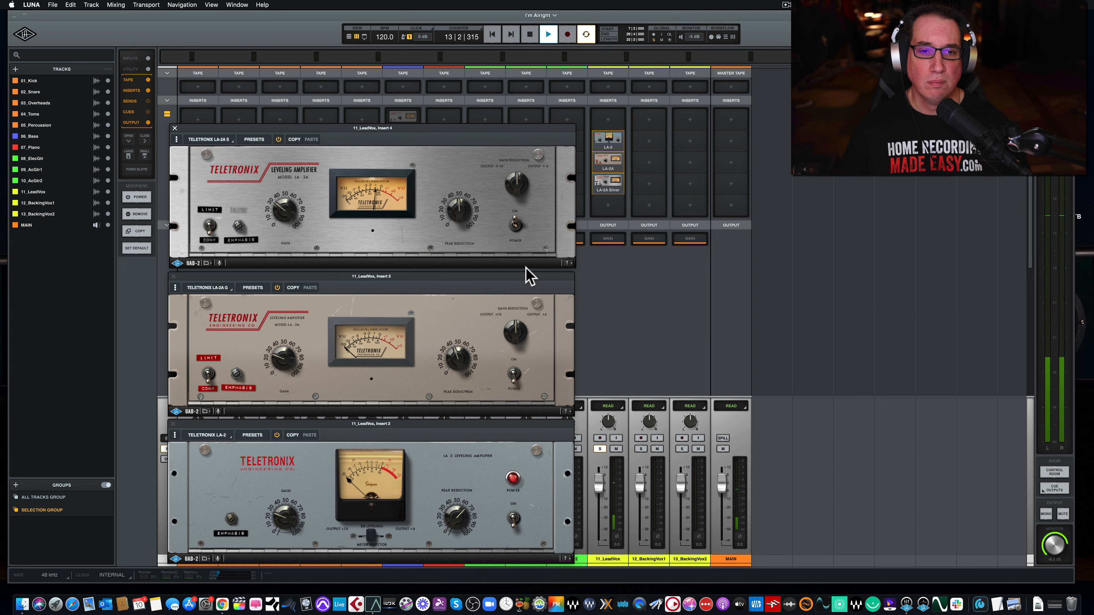
Alternate the LA-2A Silver's power switch while the lead vocal plays, leave it on, and stop playback
click(516, 225)
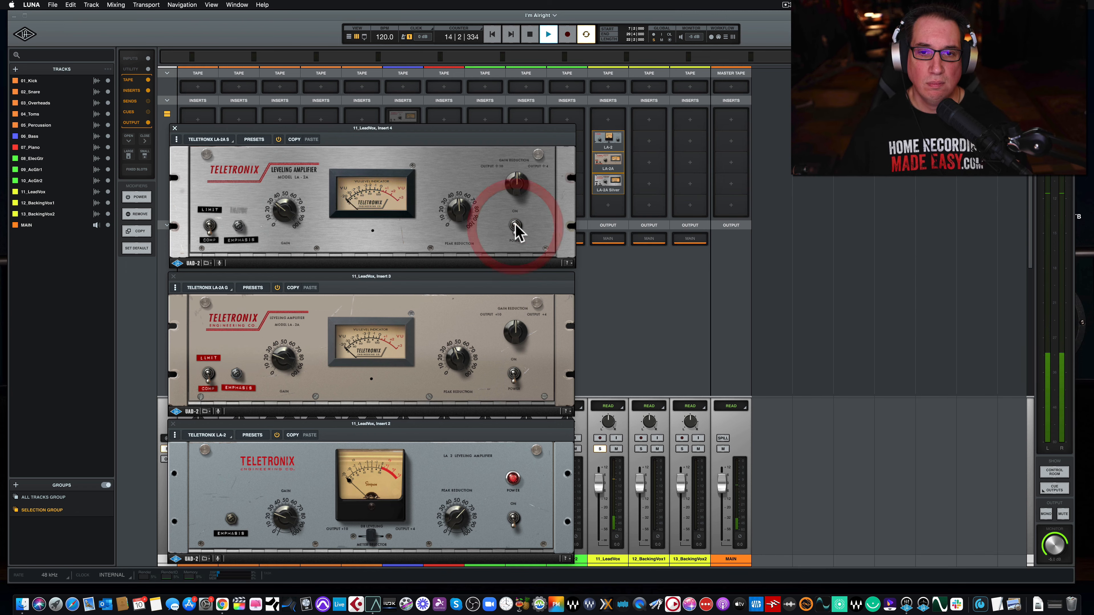
click(516, 225)
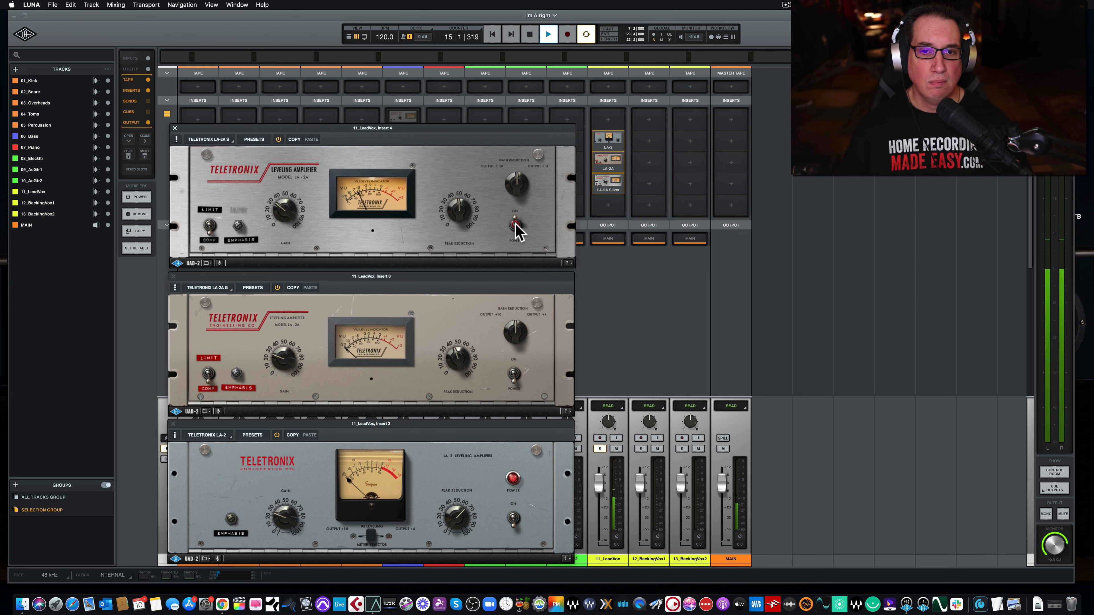
click(287, 210)
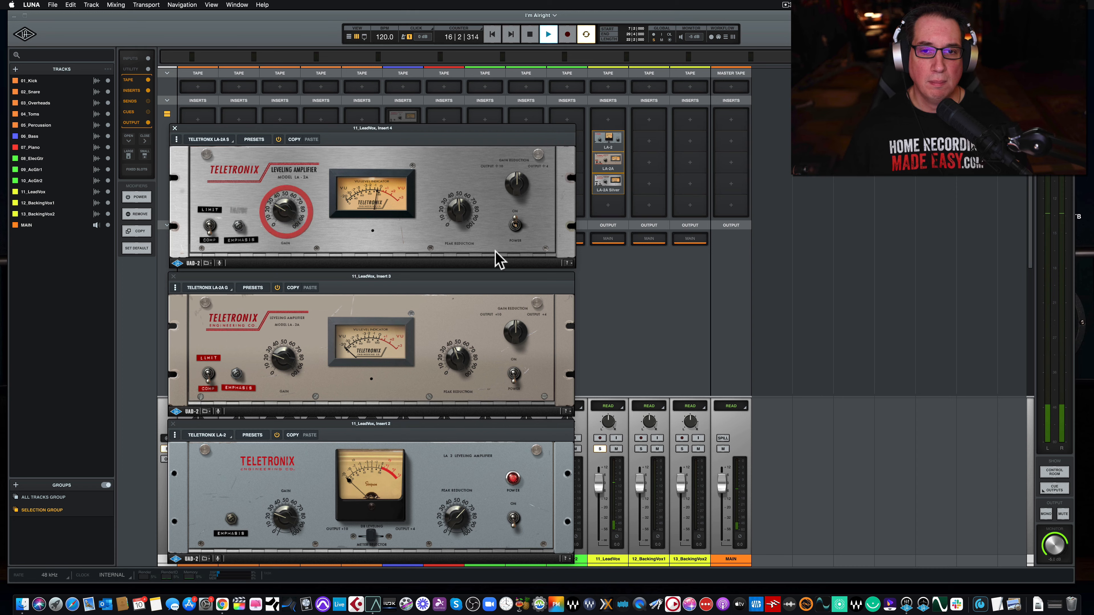
click(514, 225)
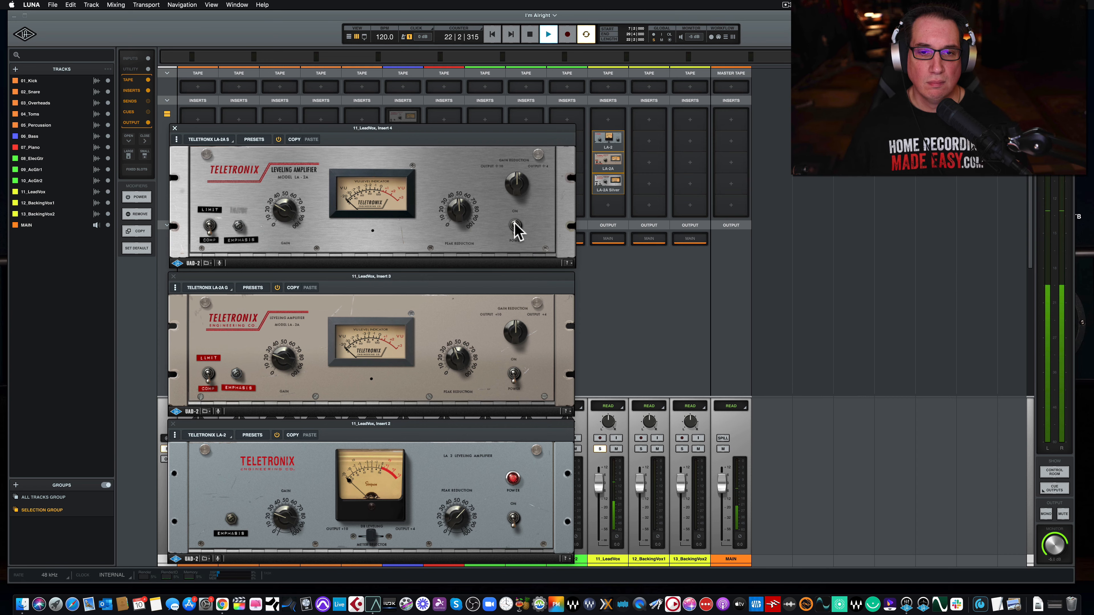
click(515, 225)
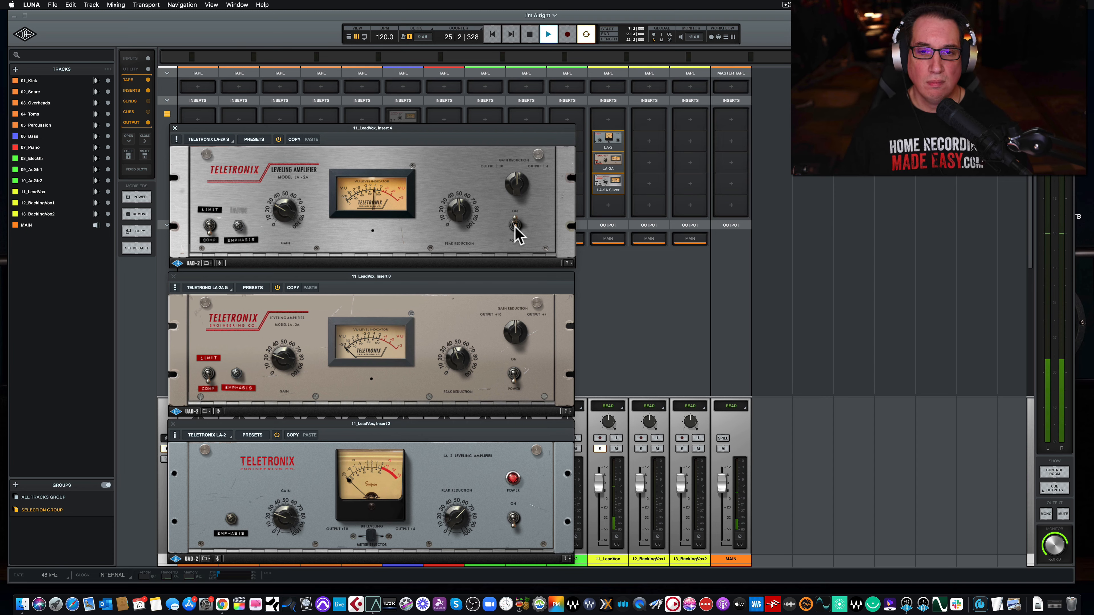
click(515, 225)
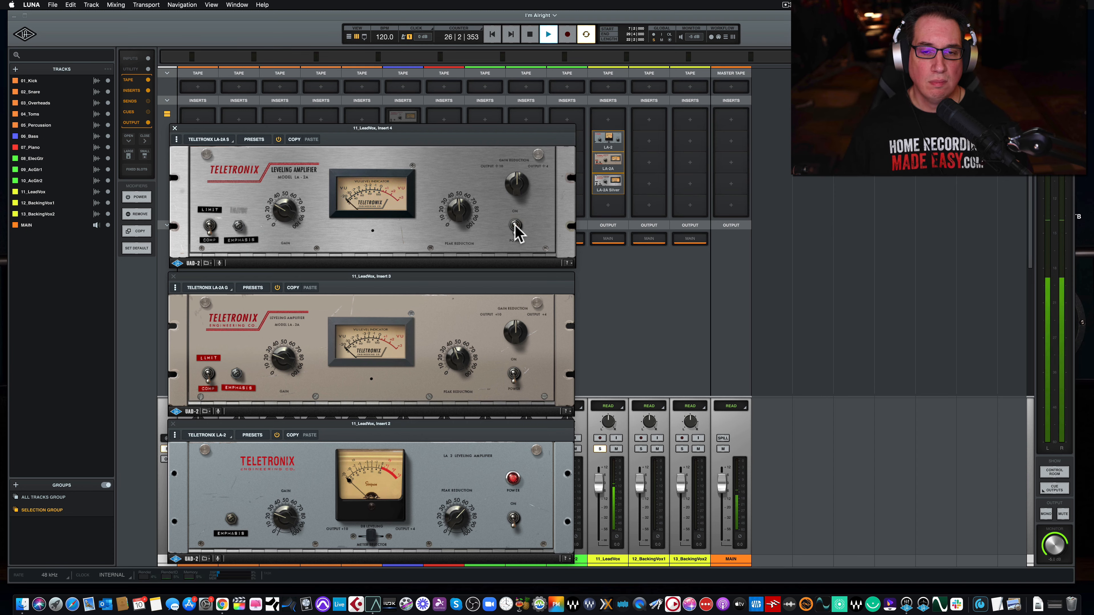
click(515, 225)
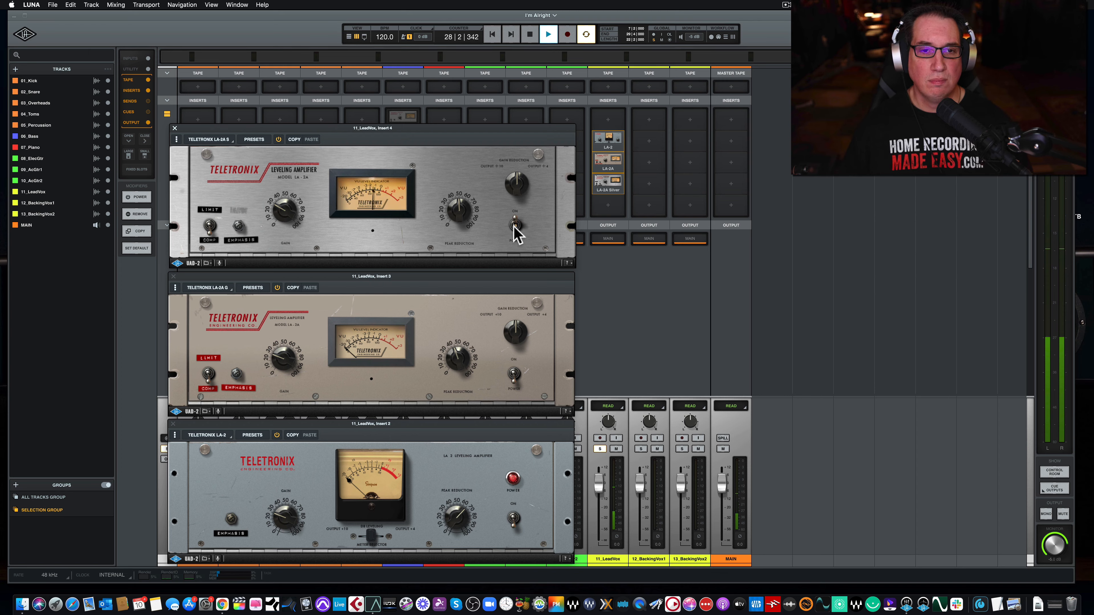
key(space)
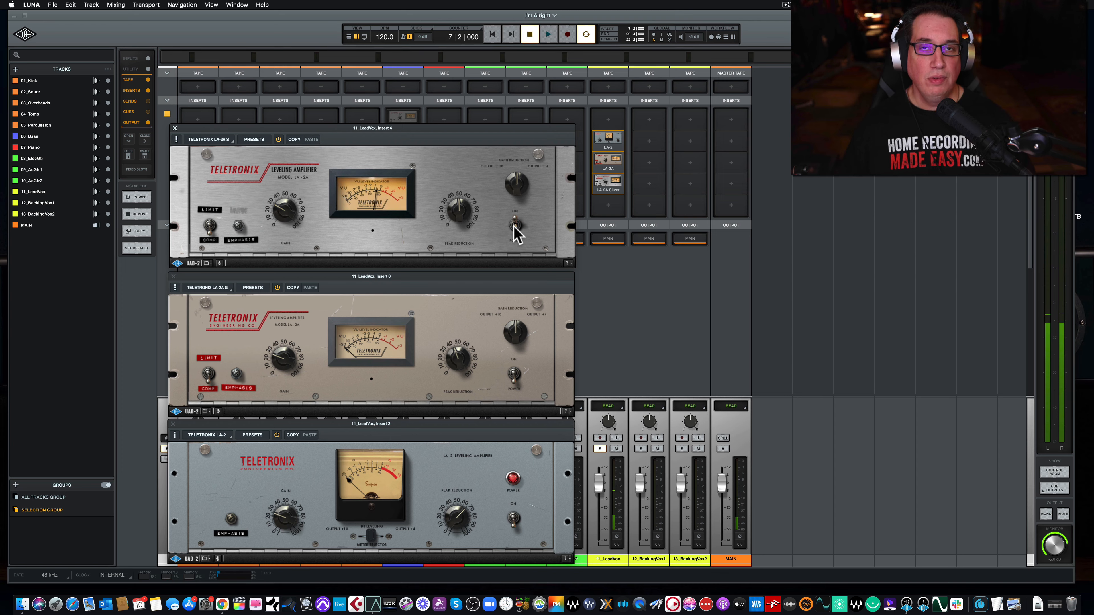
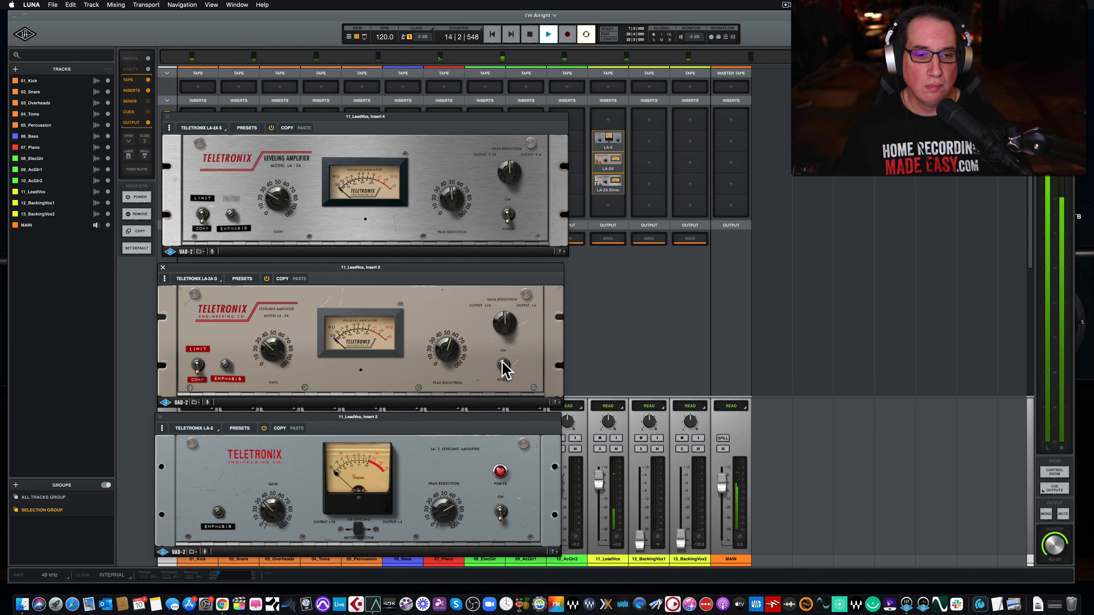
Alternate the LA-2A Gray's power switch on the lead vocal while the full mix plays, and leave it on
click(503, 365)
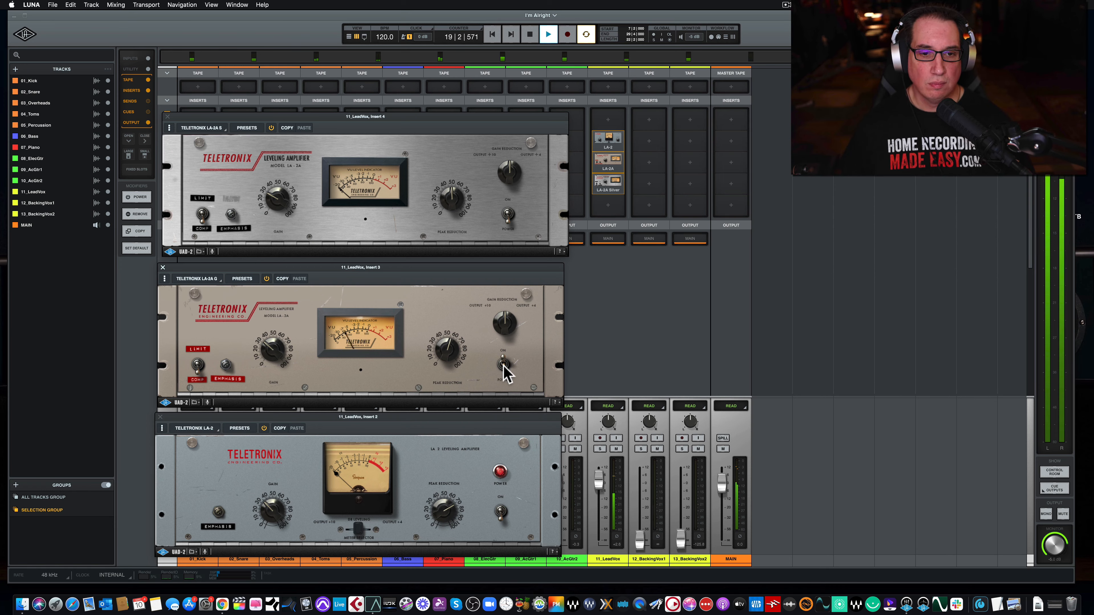
click(504, 366)
click(503, 366)
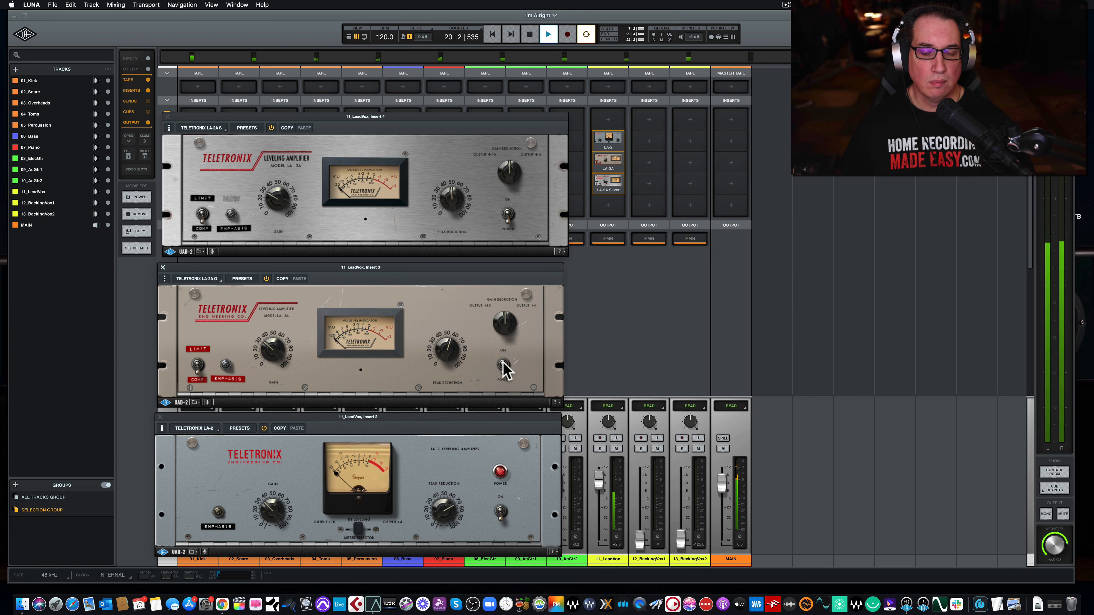
click(503, 364)
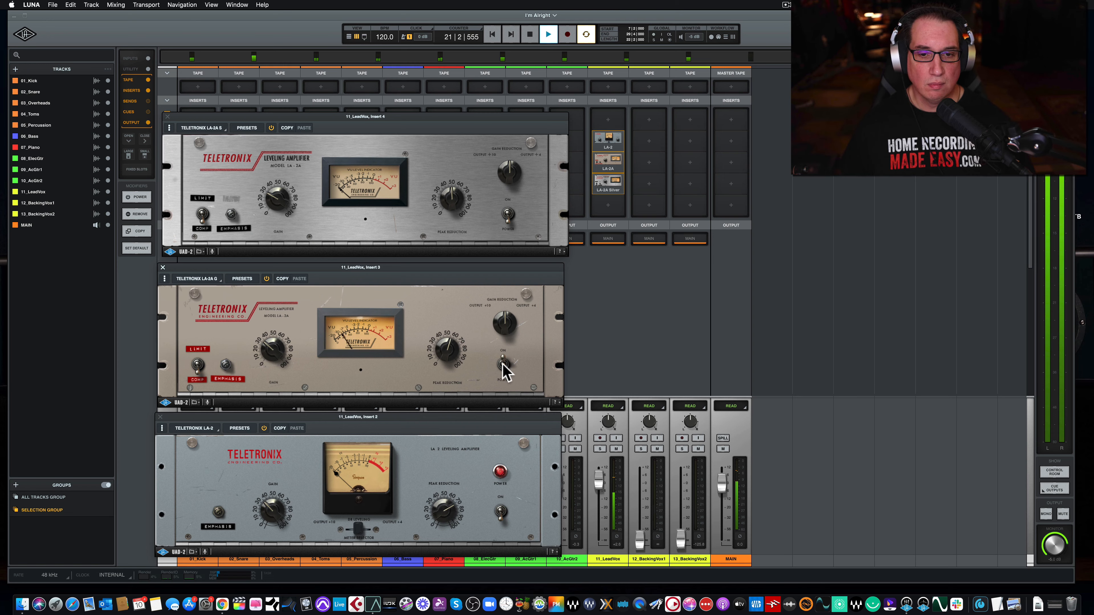
click(502, 364)
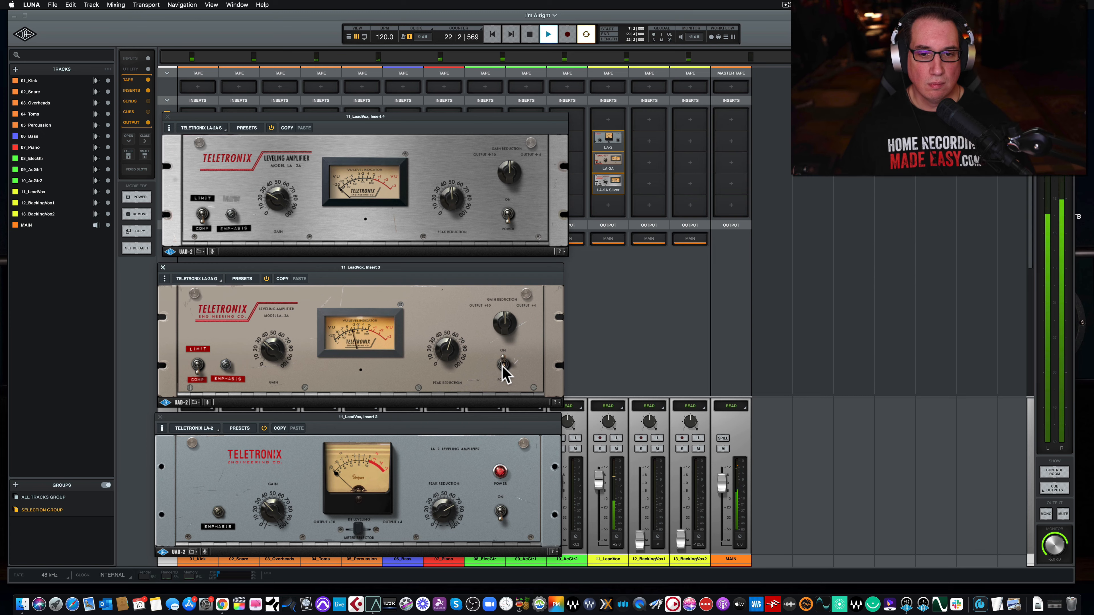
click(503, 365)
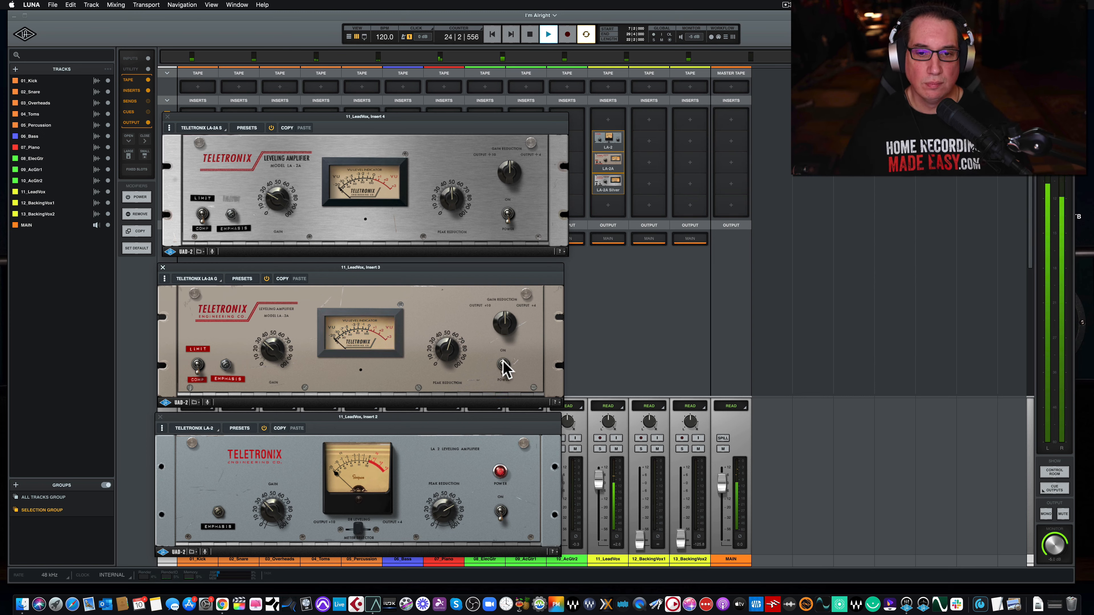
click(503, 366)
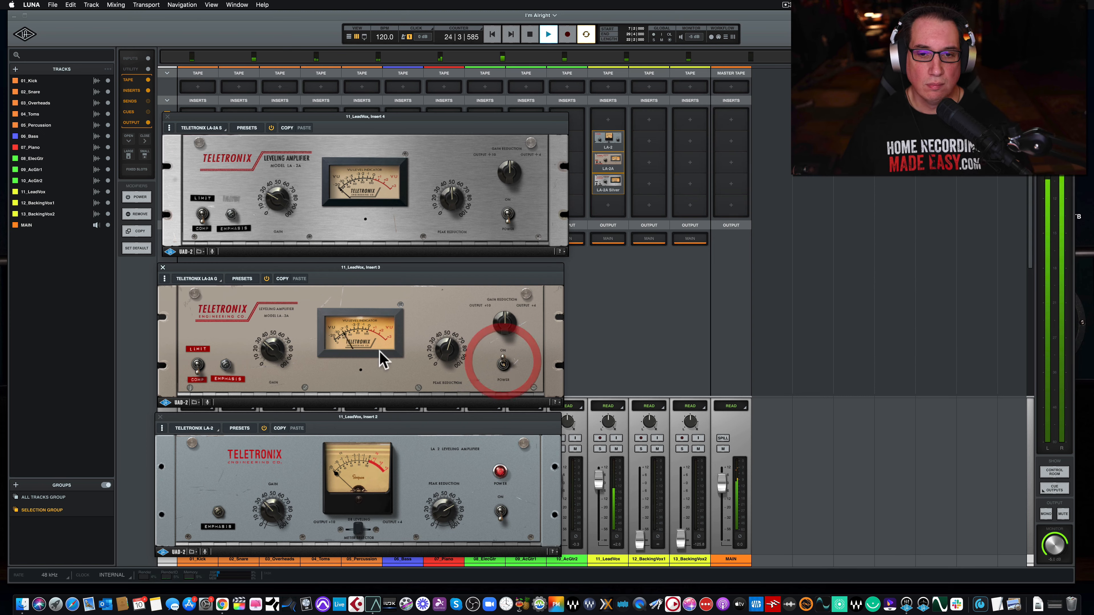
click(271, 351)
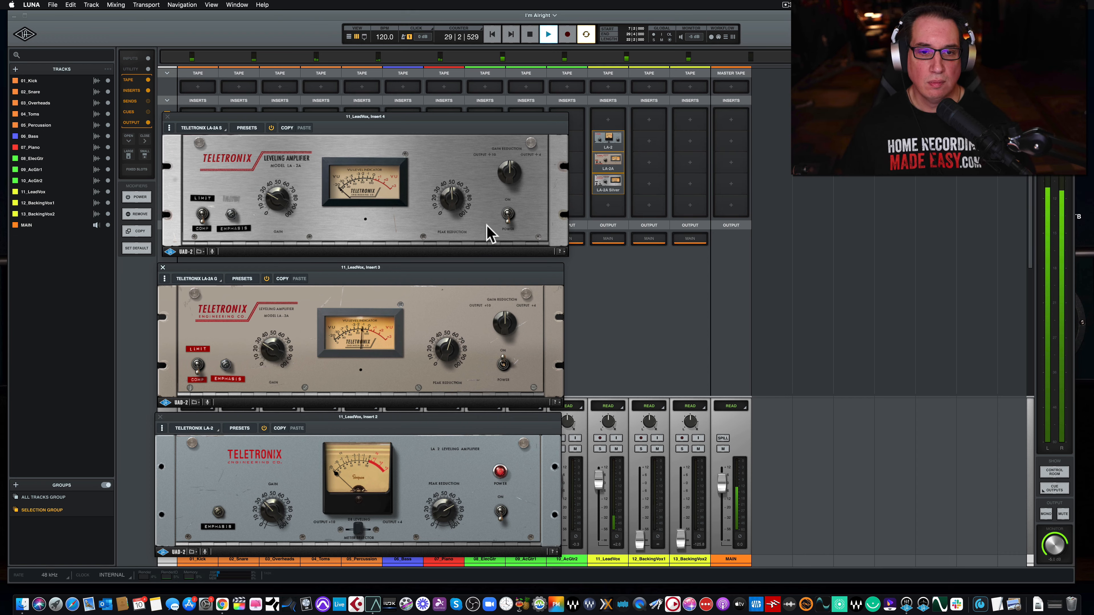
Stop playback, switch the lead vocal's compression from the LA-2A Gray to the LA-2A Silver, and play the full mix
key(space)
click(503, 366)
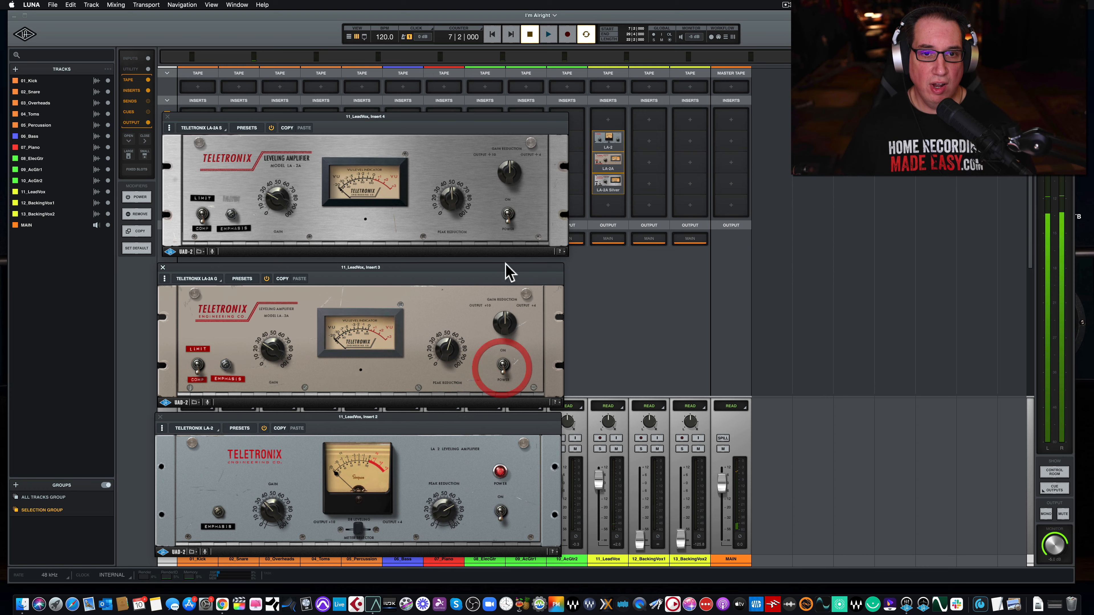
click(508, 214)
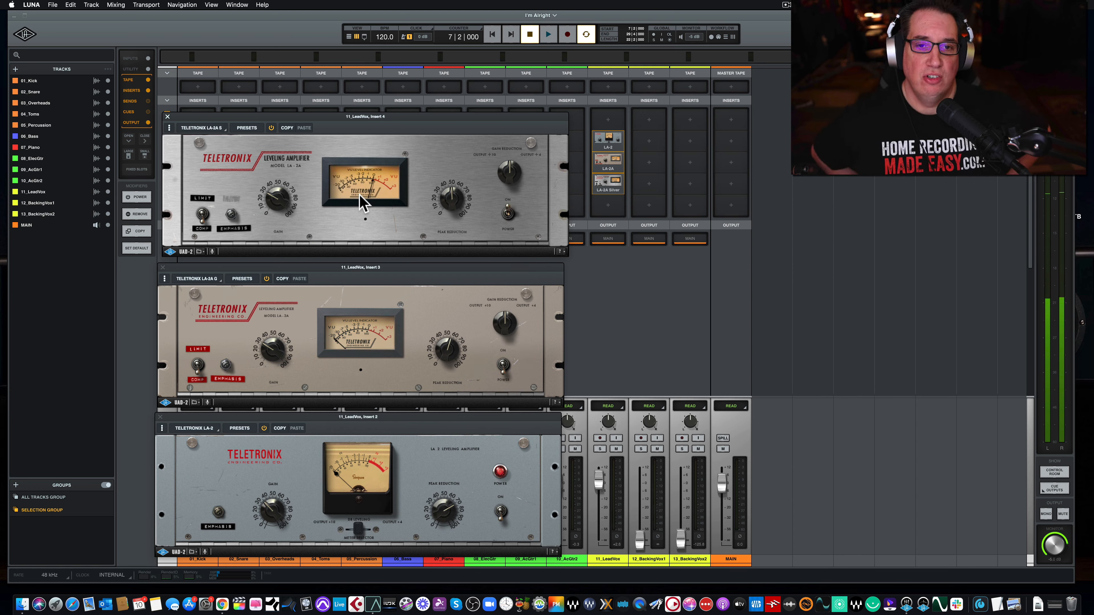
key(space)
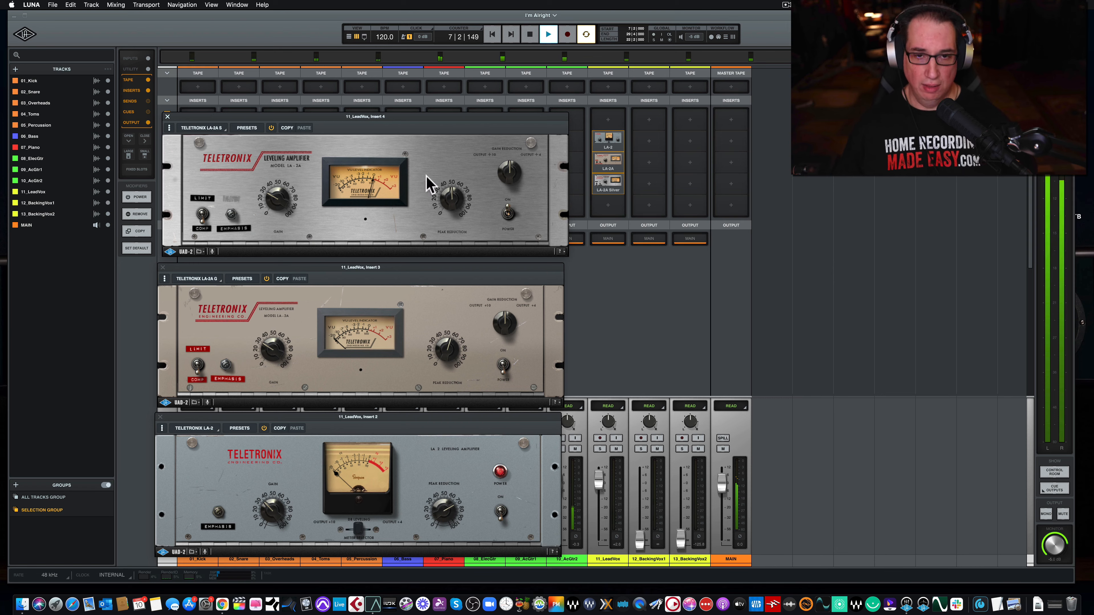
Raise the LA-2A Silver's Peak Reduction slightly and fine-tune its Gain on the lead vocal while the mix plays
click(452, 196)
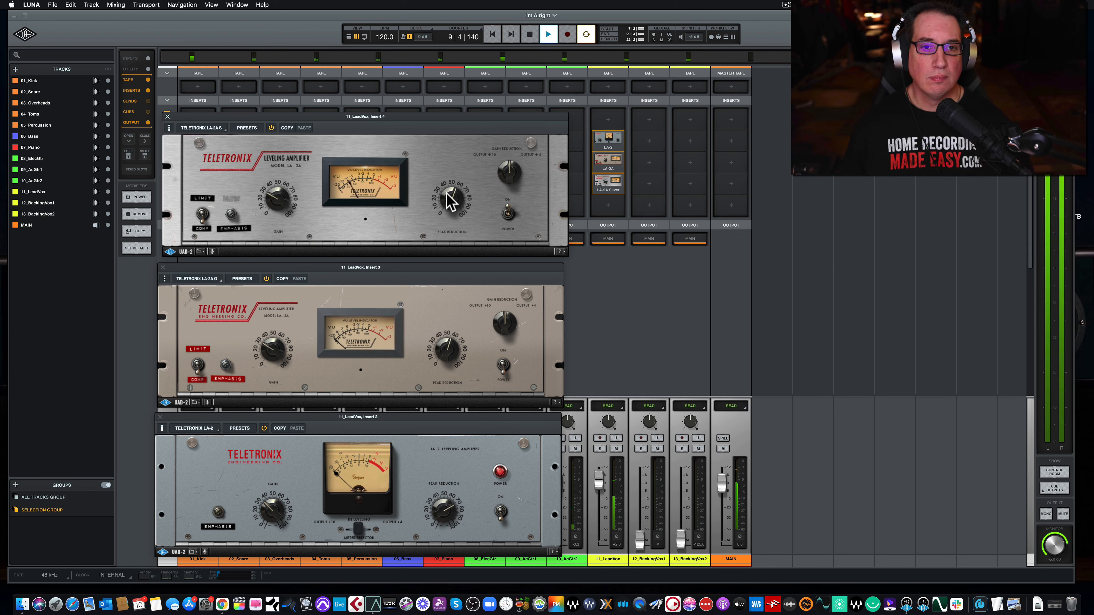
drag(446, 192, 445, 191)
drag(269, 189, 271, 188)
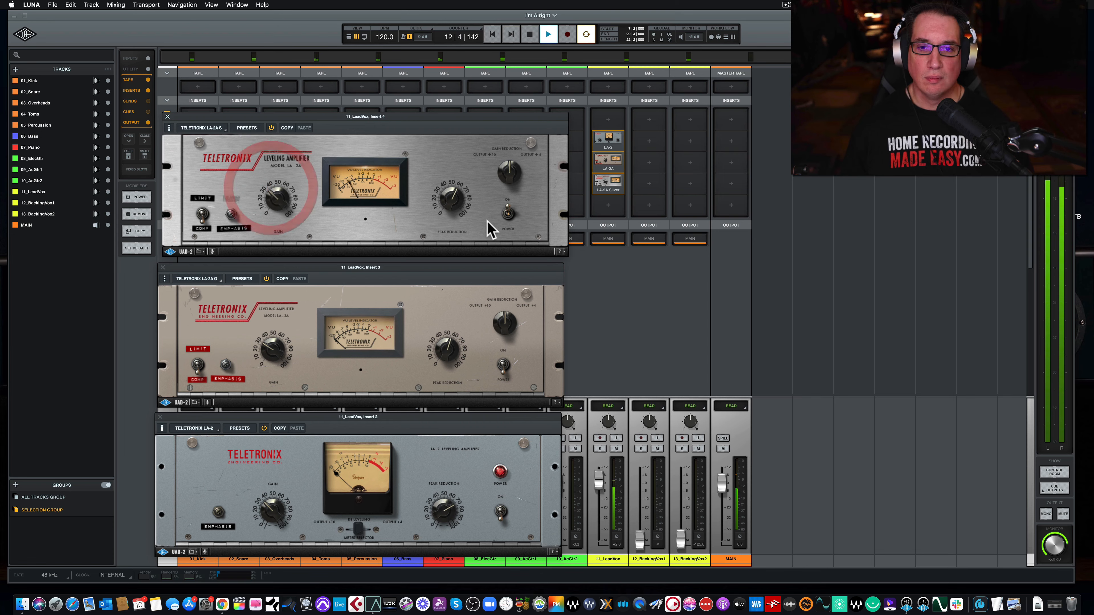
Alternate the LA-2A Silver's power switch on the lead vocal within the mix, leave it on, and stop playback
click(508, 216)
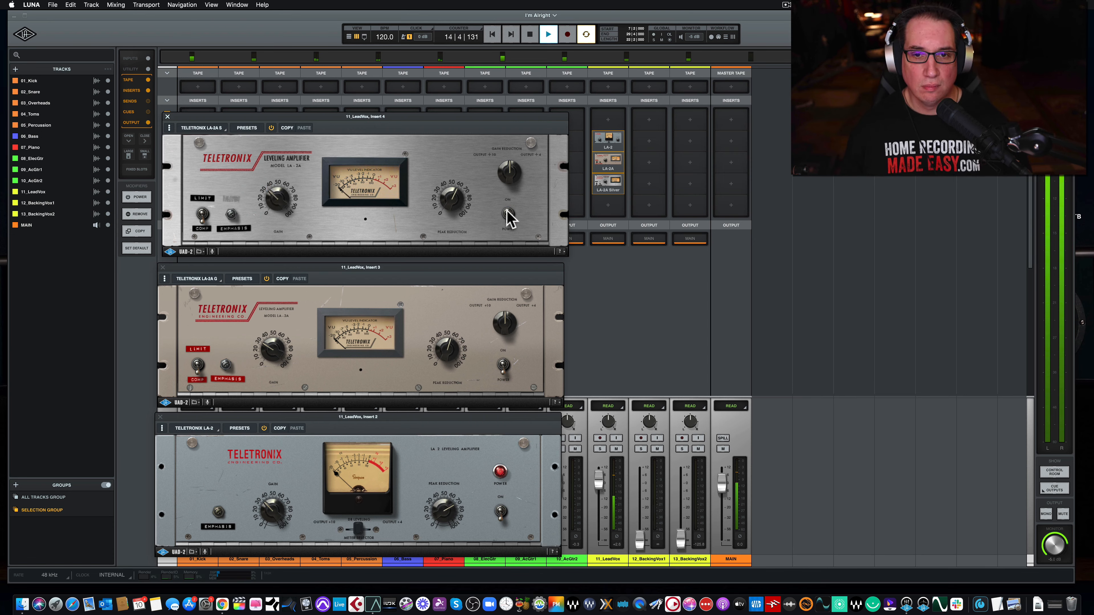
click(509, 215)
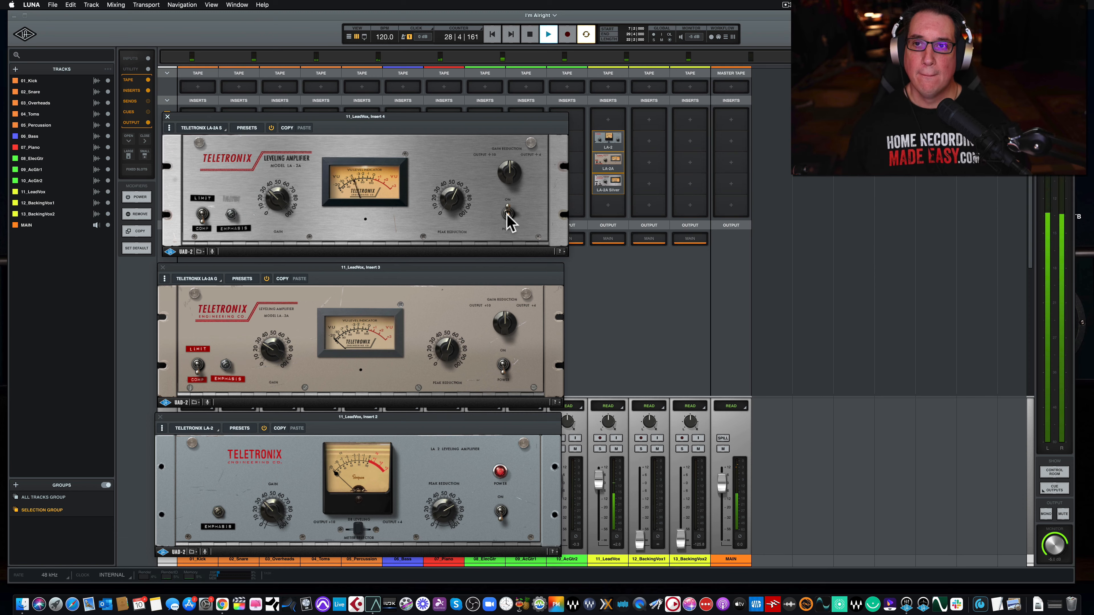
key(space)
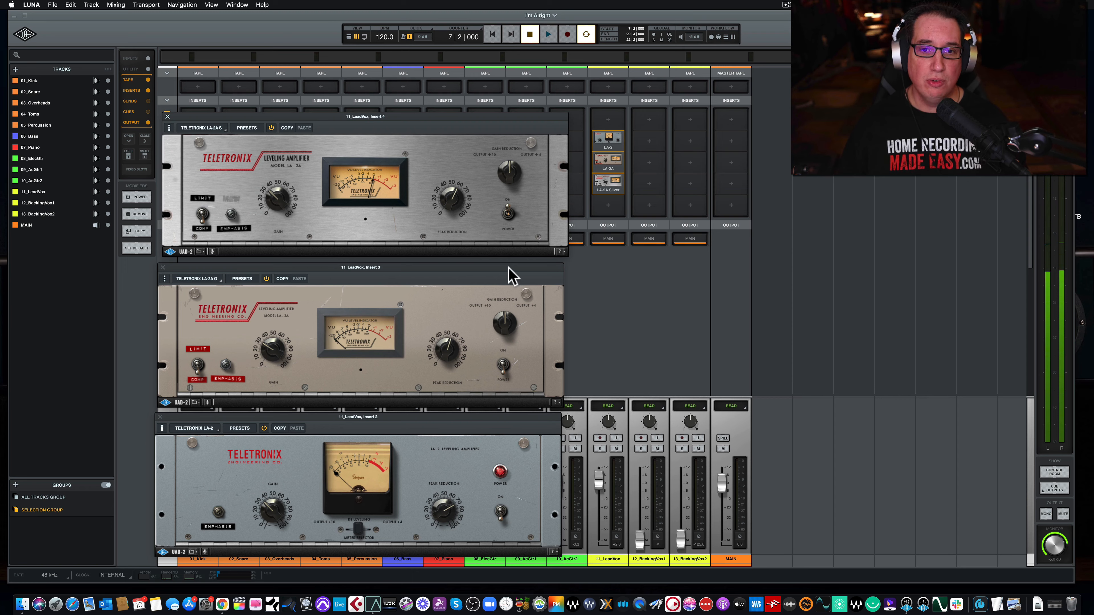
Power off the LA-2A Silver, power on the LA-2 for the lead vocal, and play the full mix
click(509, 214)
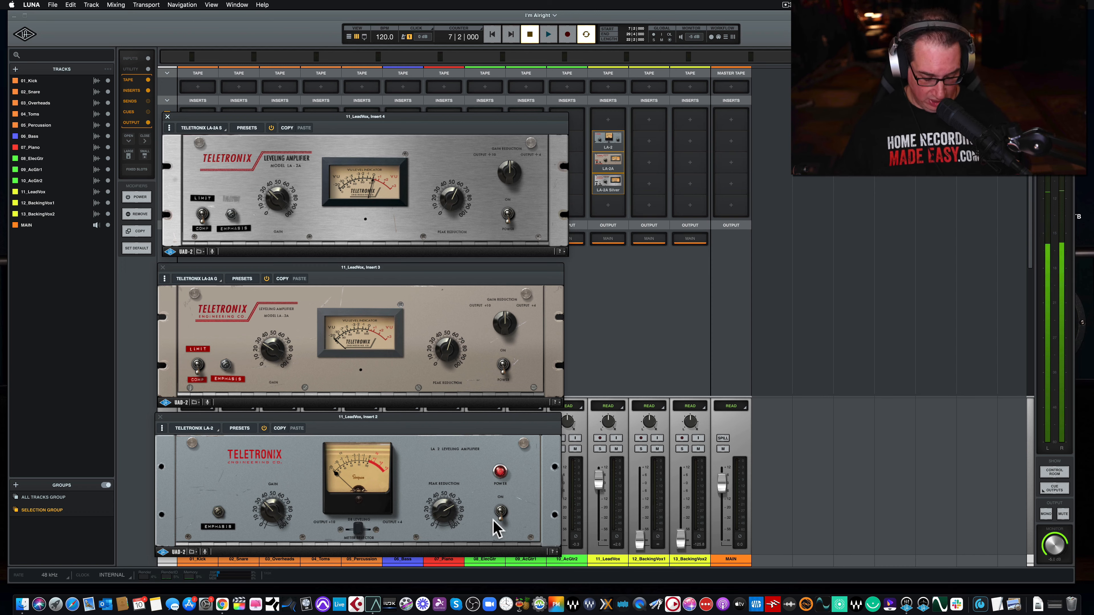
click(500, 514)
key(space)
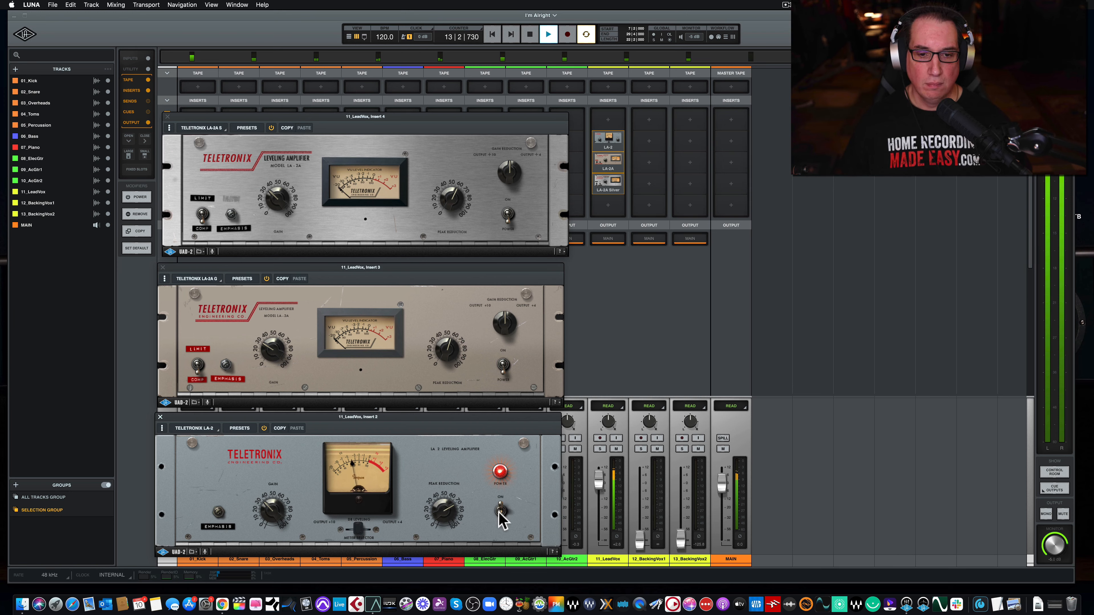
Compare the compressors on the lead vocal during playback by powering the LA-2A Gray, LA-2A Silver and LA-2 in turn, and stop playback
click(500, 512)
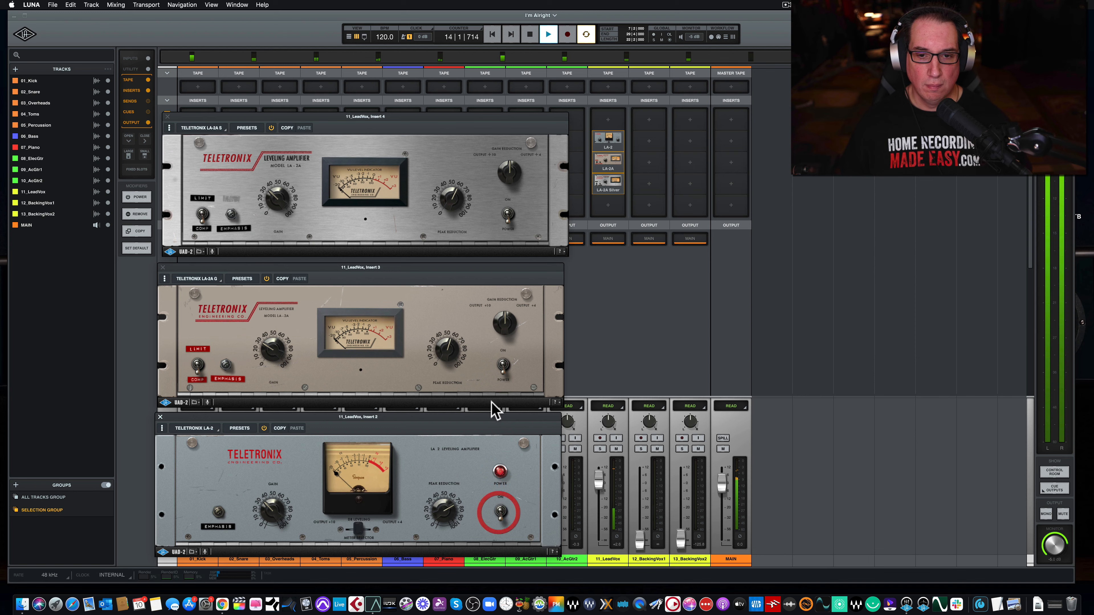
click(503, 366)
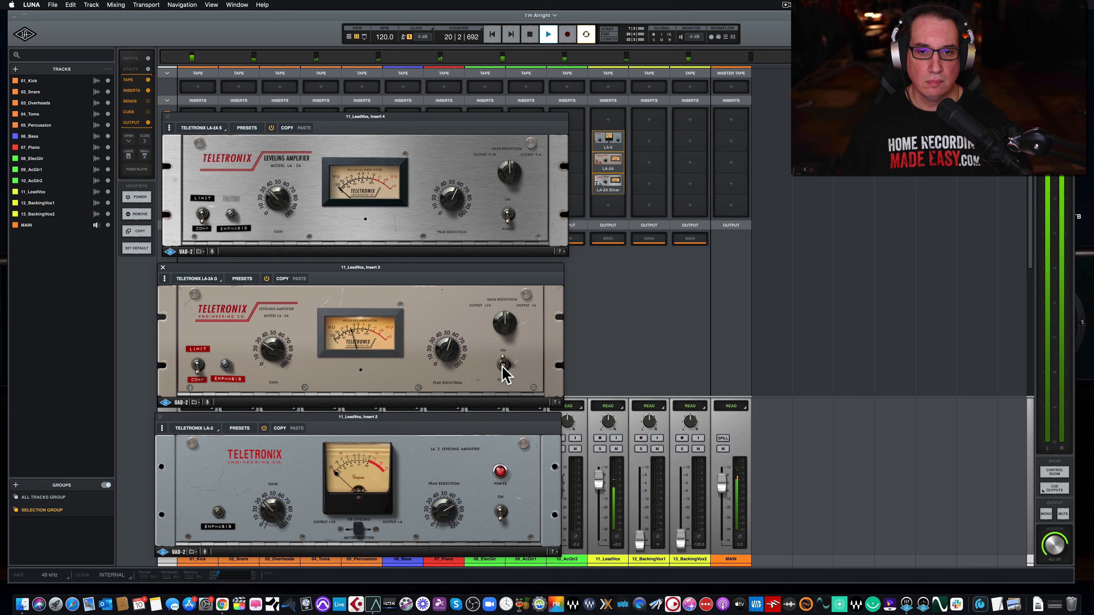
click(502, 366)
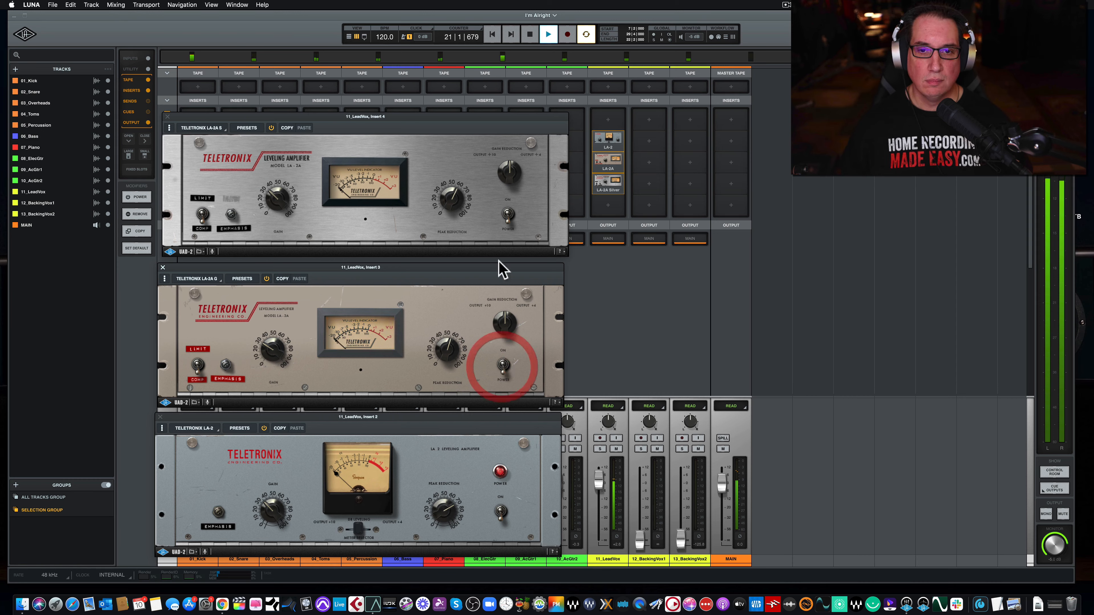
click(508, 212)
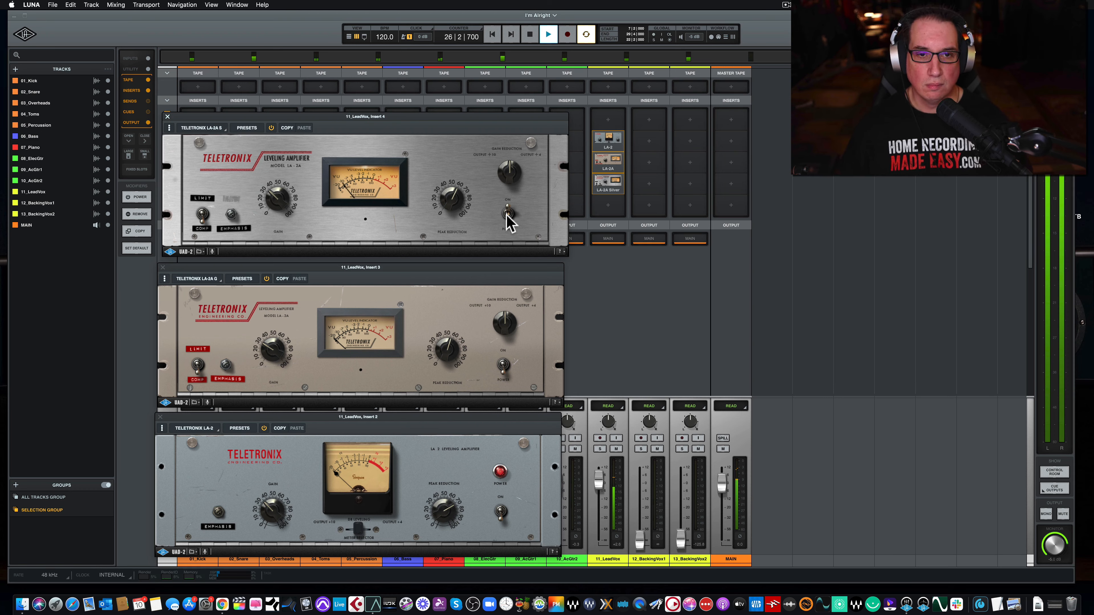
click(507, 216)
click(500, 509)
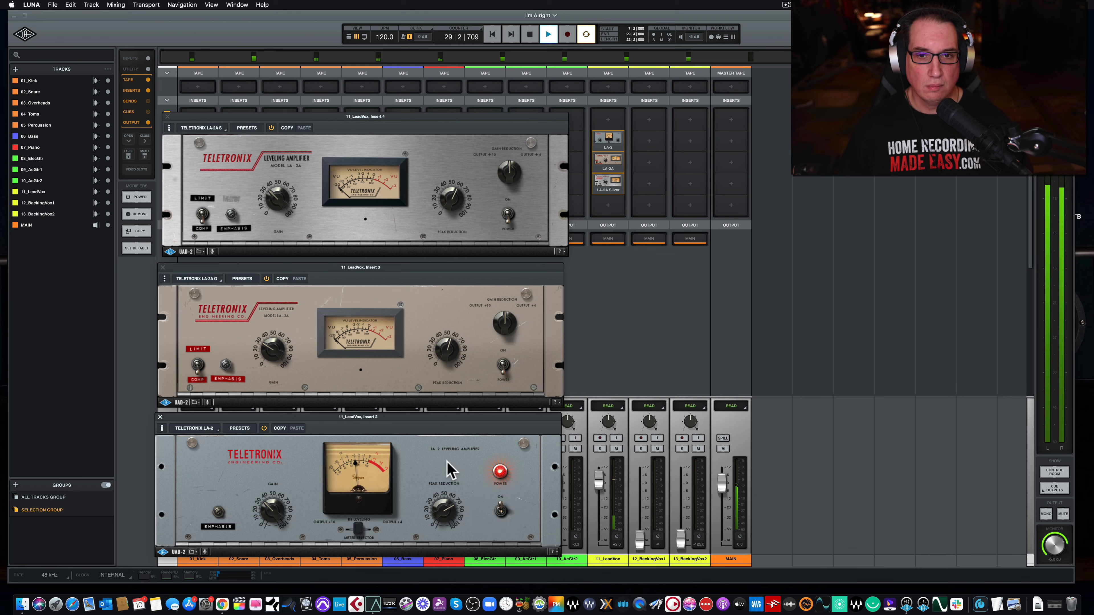
key(space)
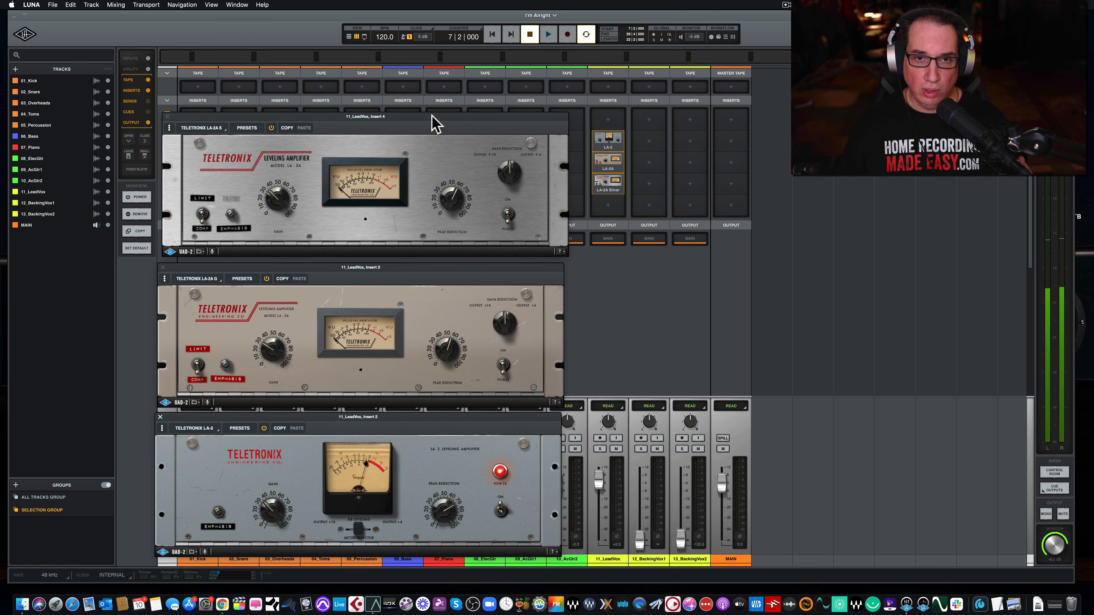
Move the LA-2A Silver, LA-2A Gray and LA-2 windows slightly upward, keeping them stacked in that order
drag(432, 115, 430, 109)
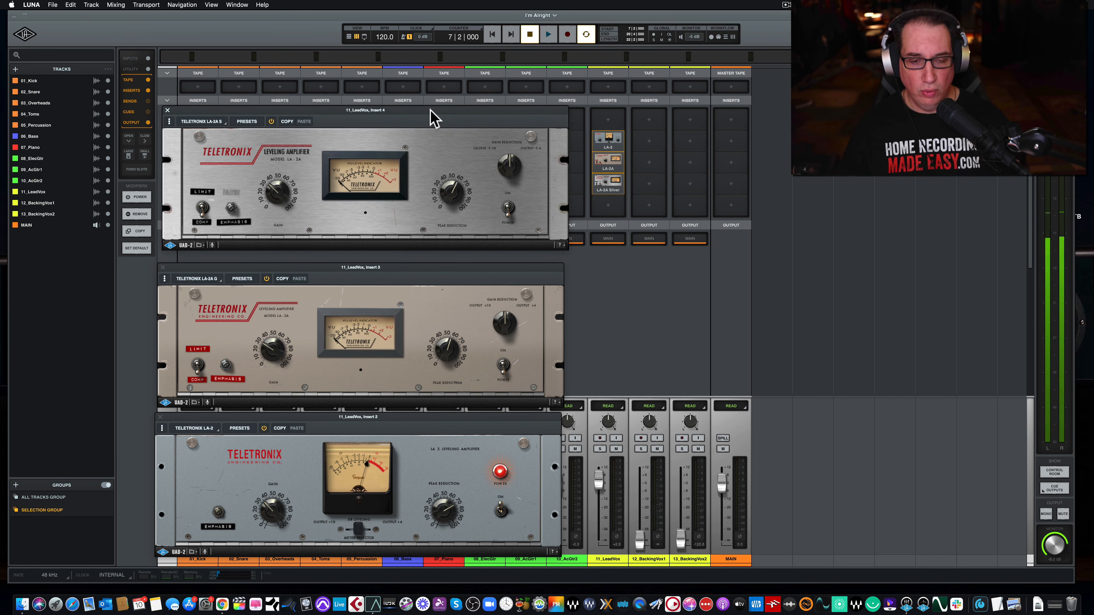
drag(419, 264, 417, 254)
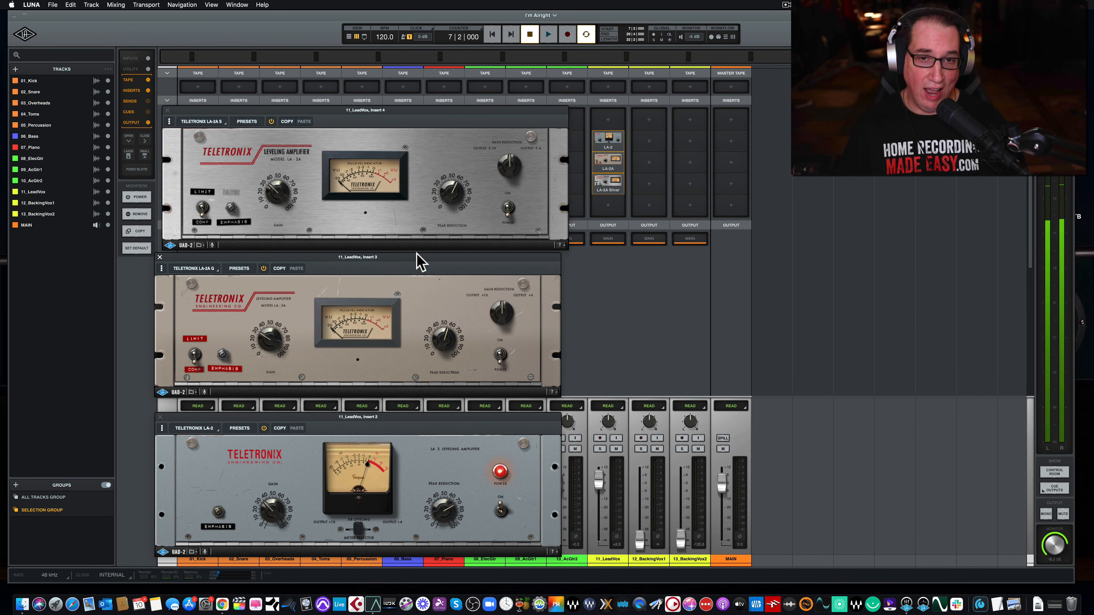
drag(415, 418, 412, 409)
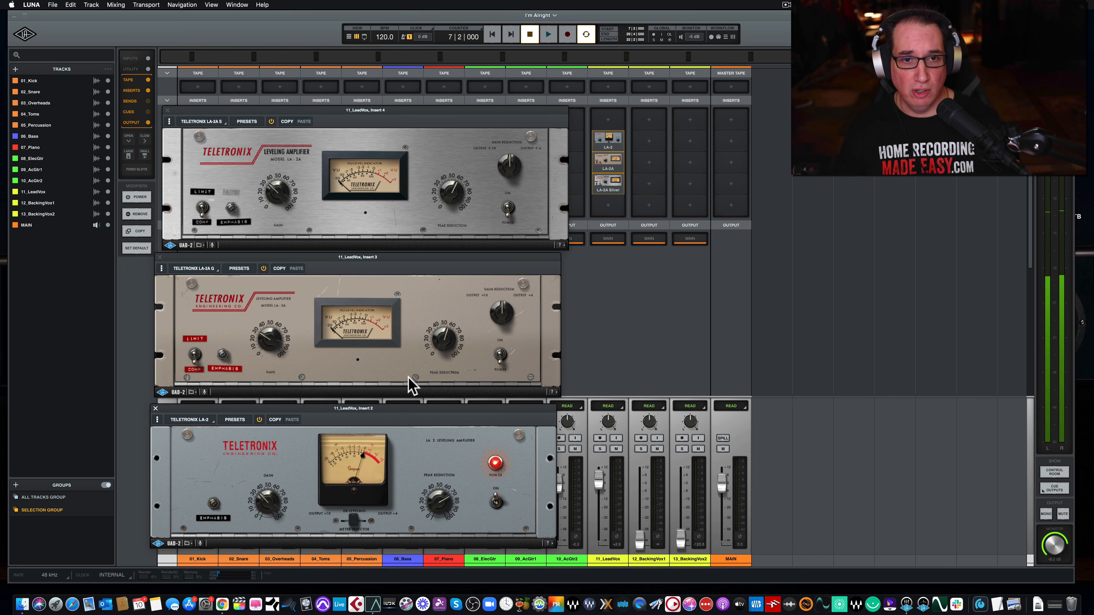
drag(315, 109, 315, 97)
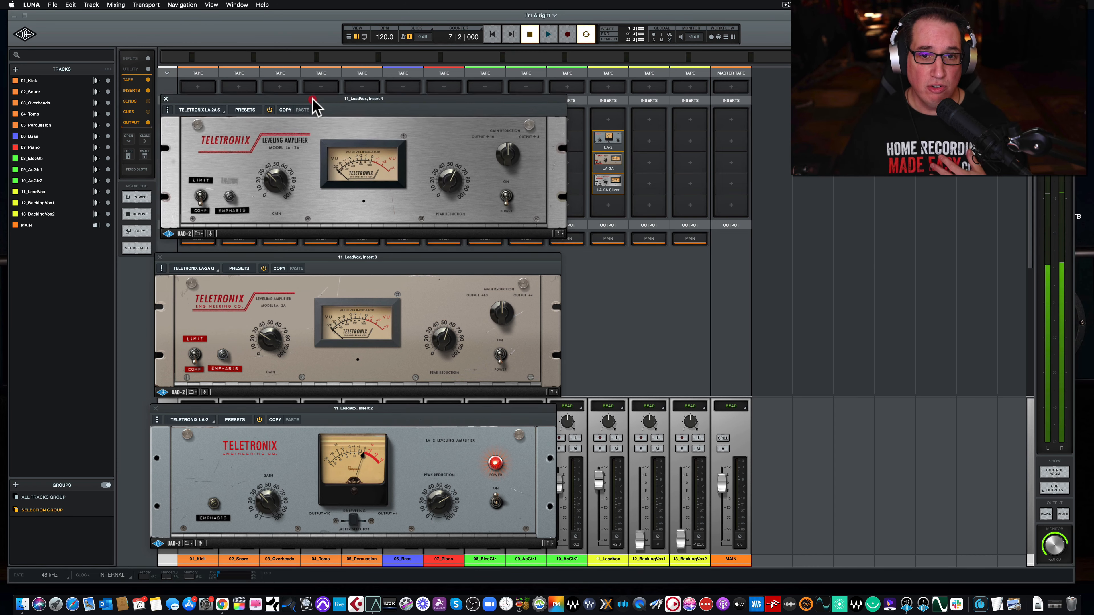
drag(315, 260, 311, 247)
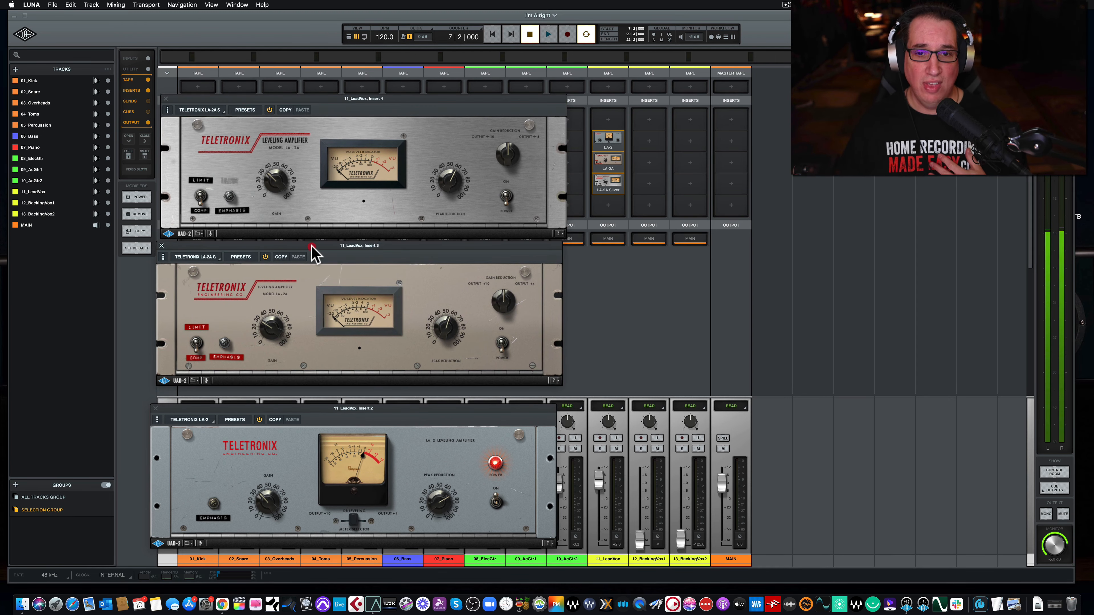
drag(285, 407, 285, 395)
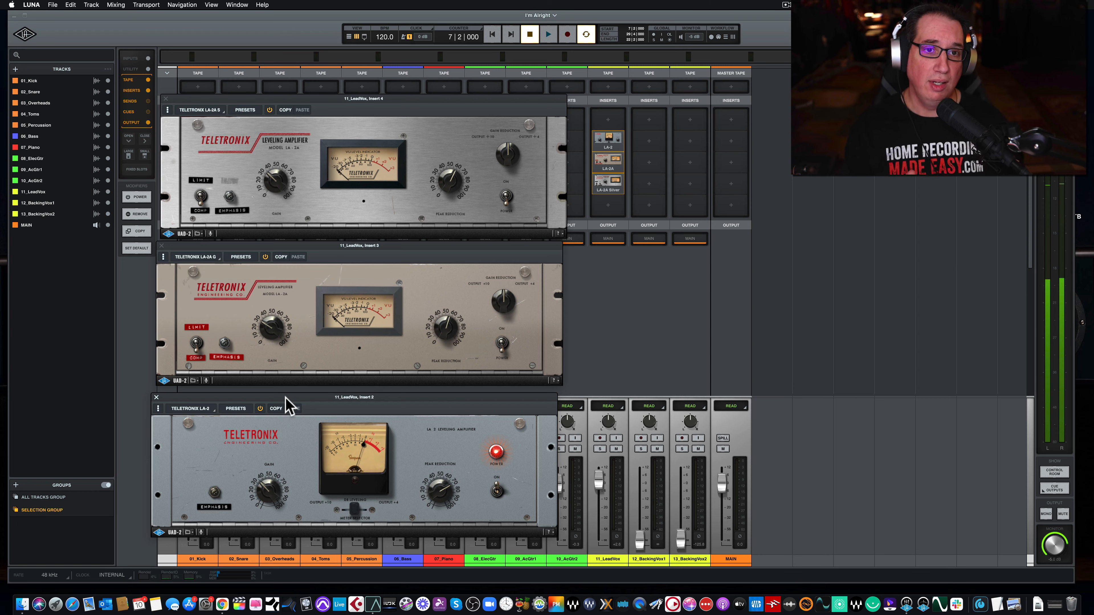